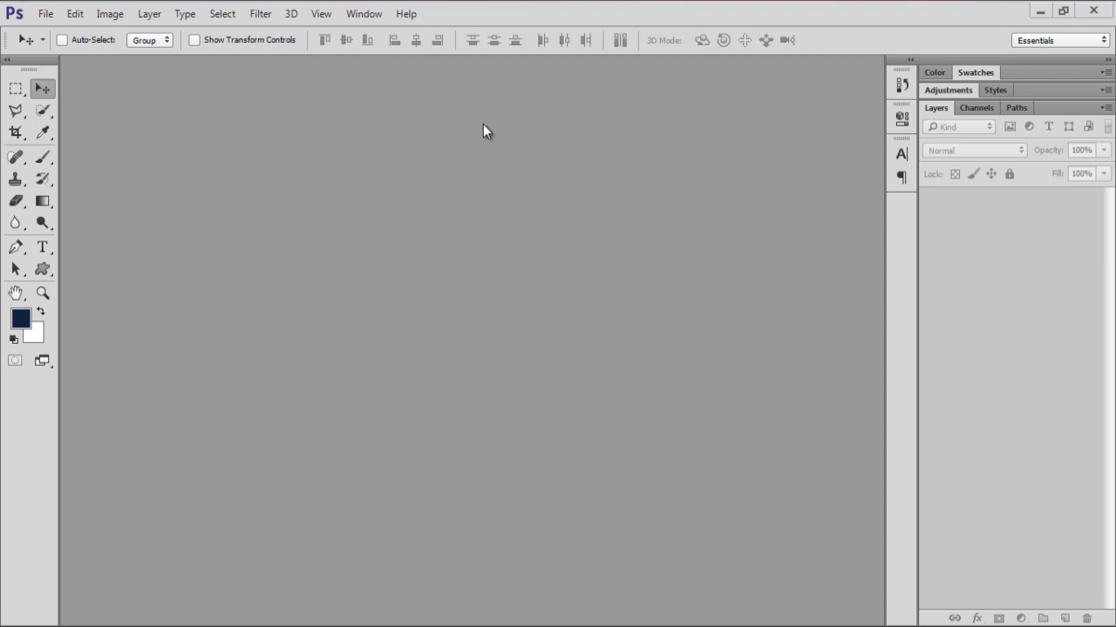
Browse the shape tools, leaving the Rectangle Tool set, then return to the Move tool.
{"action": "left_click", "coordinate": [42, 272]}
{"action": "left_click", "coordinate": [82, 267]}
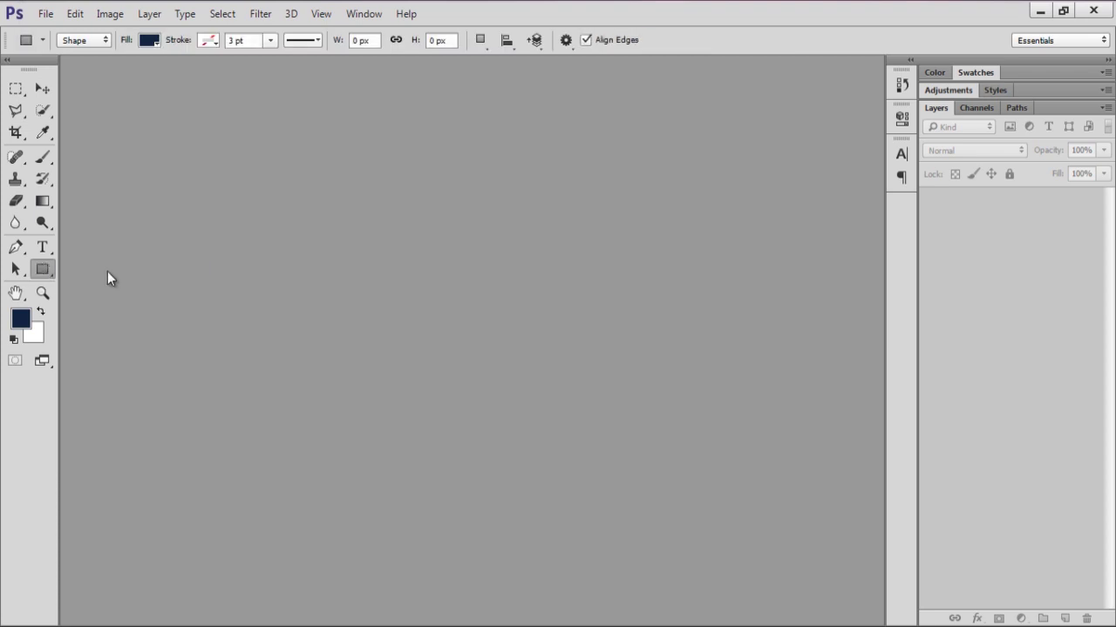
{"action": "left_click", "coordinate": [44, 272]}
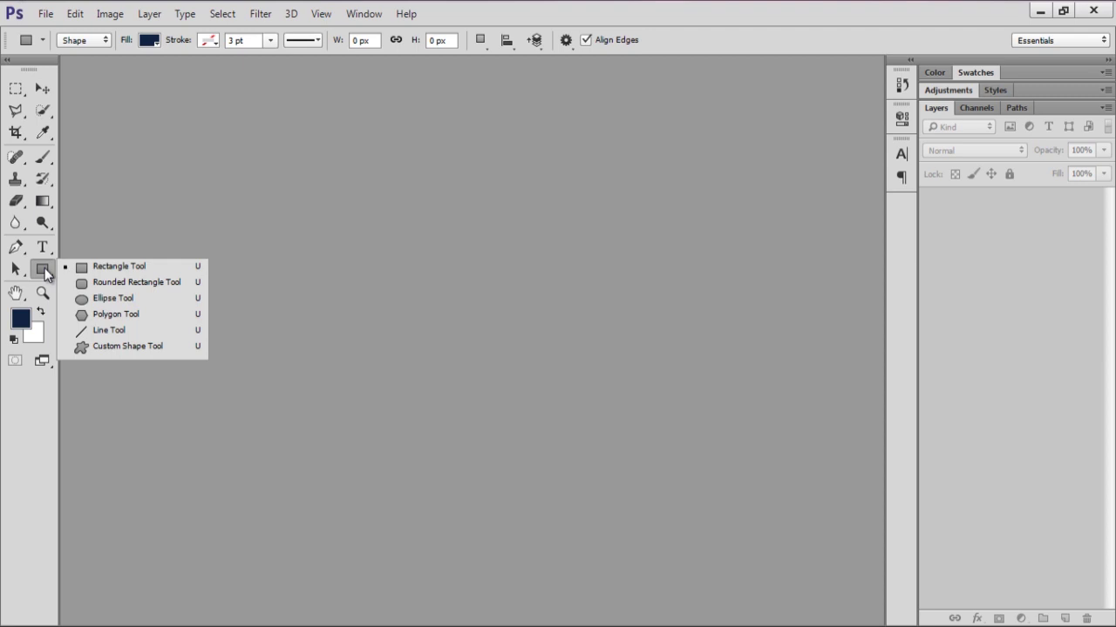
{"action": "left_click", "coordinate": [45, 270]}
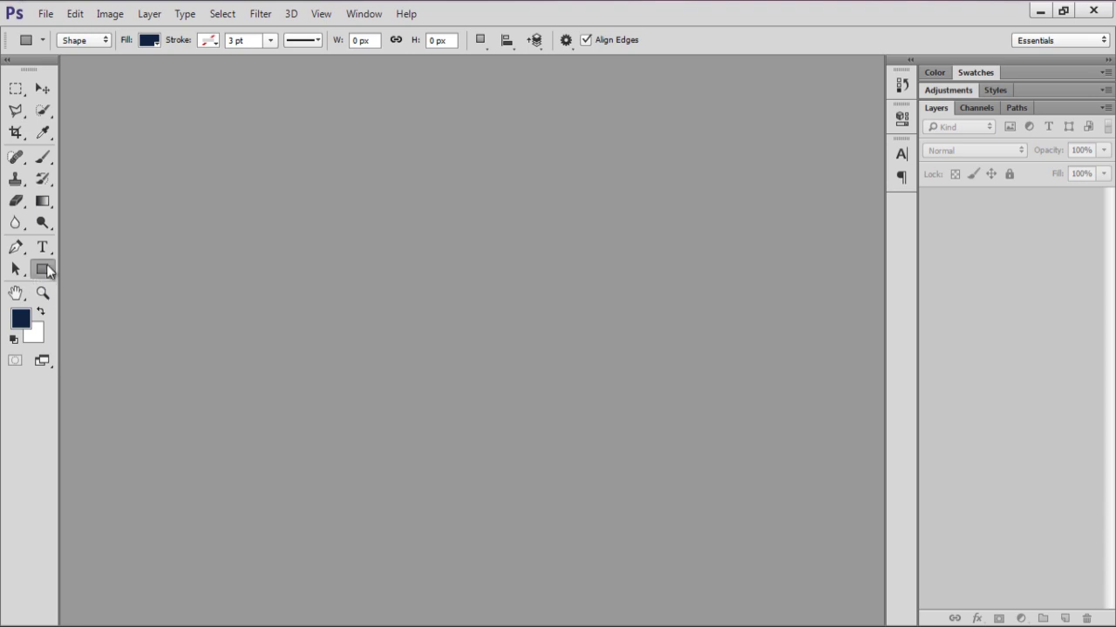
{"action": "left_click", "coordinate": [43, 88]}
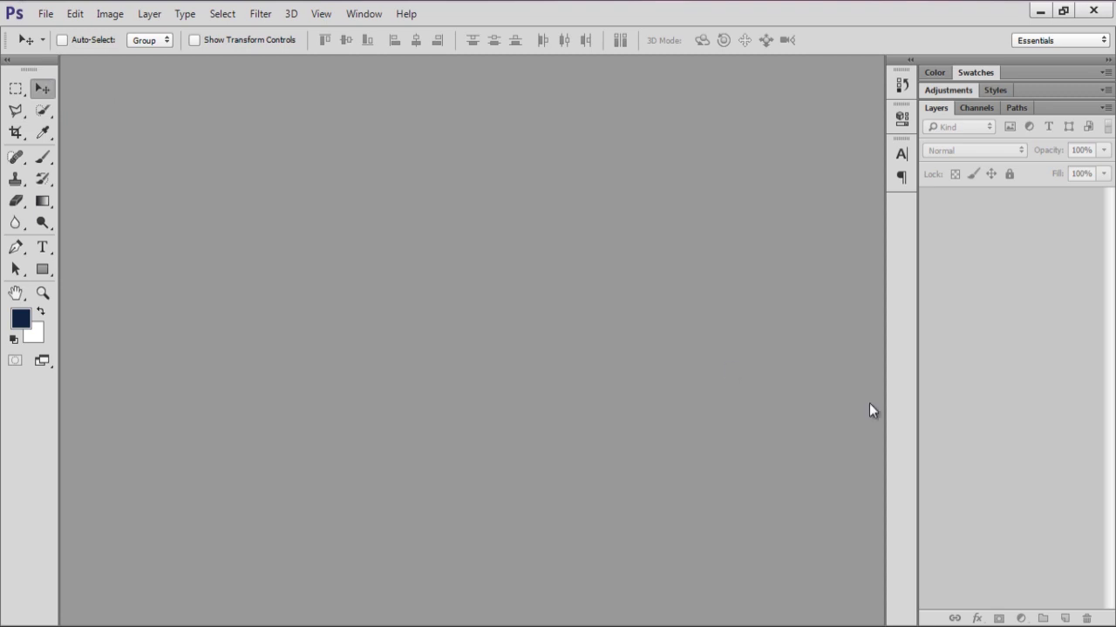
Create a new A4 document (210 × 297 mm, 300 ppi) from the International Paper preset.
{"action": "key", "text": "ctrl+n"}
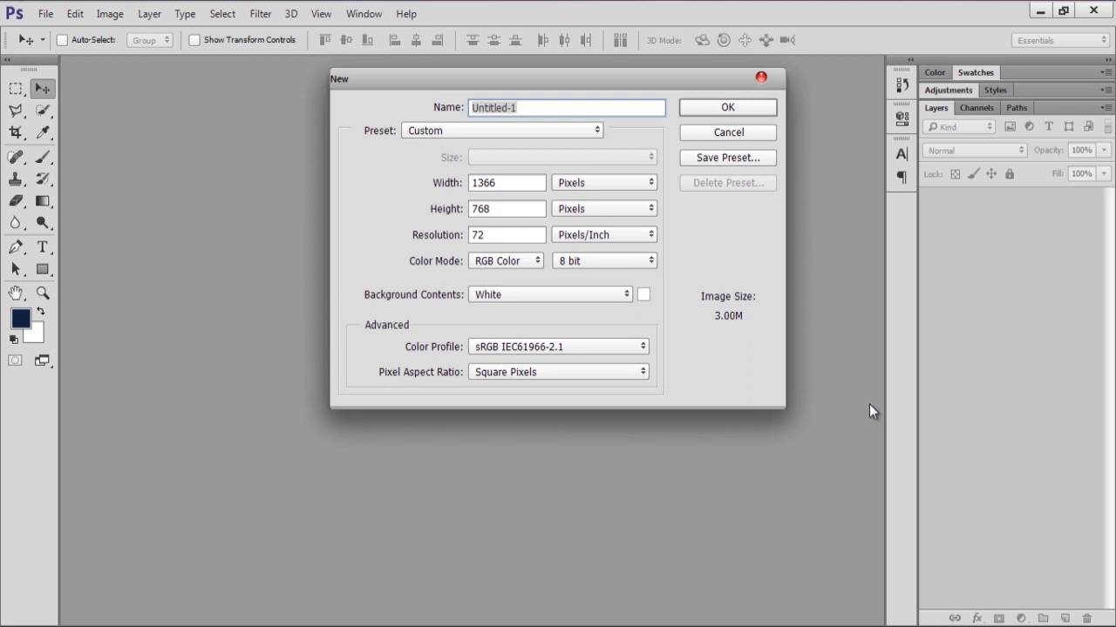
{"action": "left_click", "coordinate": [493, 133]}
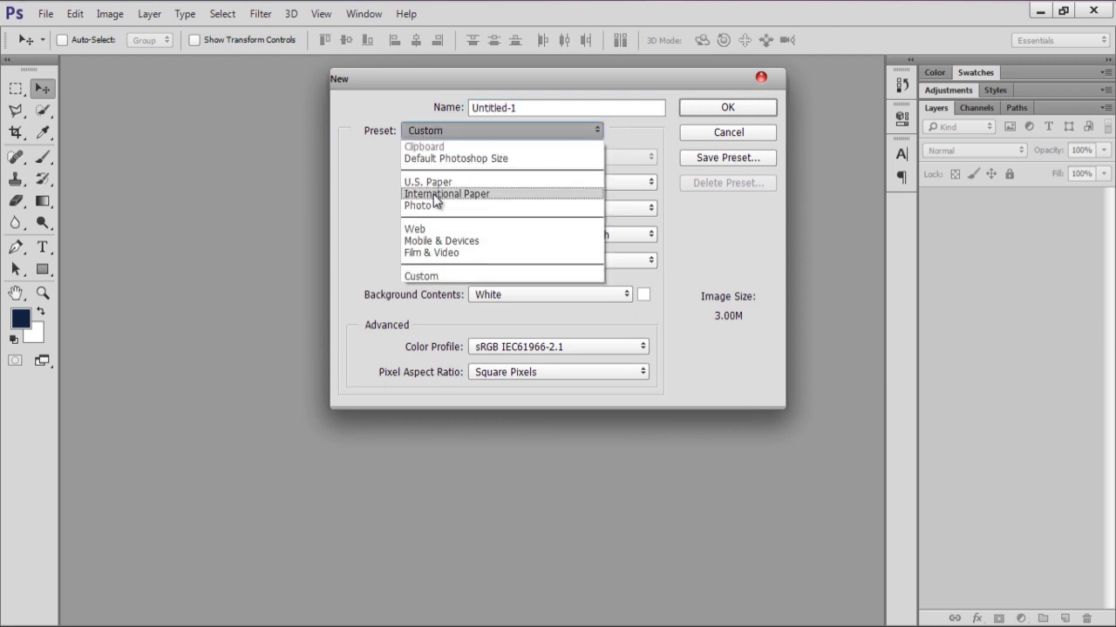
{"action": "left_click", "coordinate": [466, 194]}
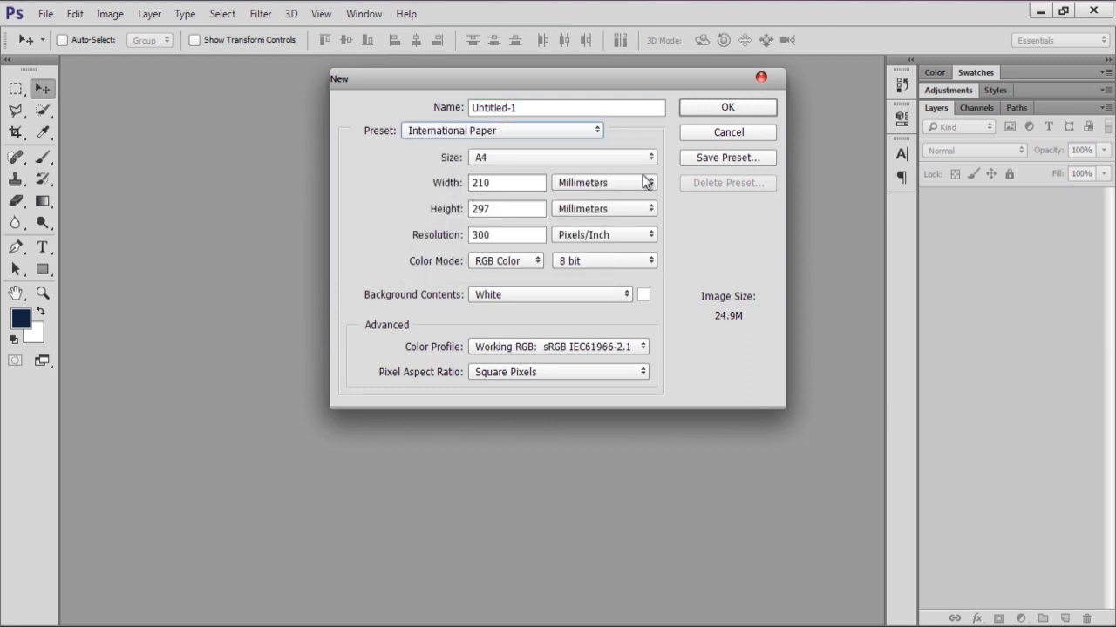
{"action": "left_click", "coordinate": [732, 107]}
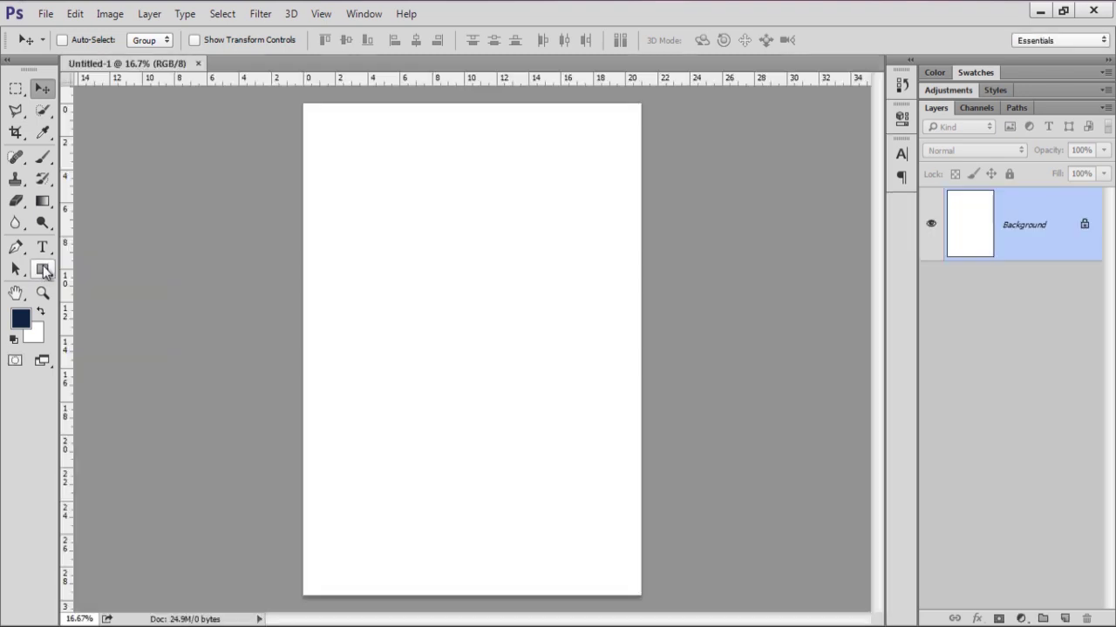
Draw a dark-blue 1858 × 619 px rectangle shape near the top of the A4 page.
{"action": "left_click", "coordinate": [42, 270]}
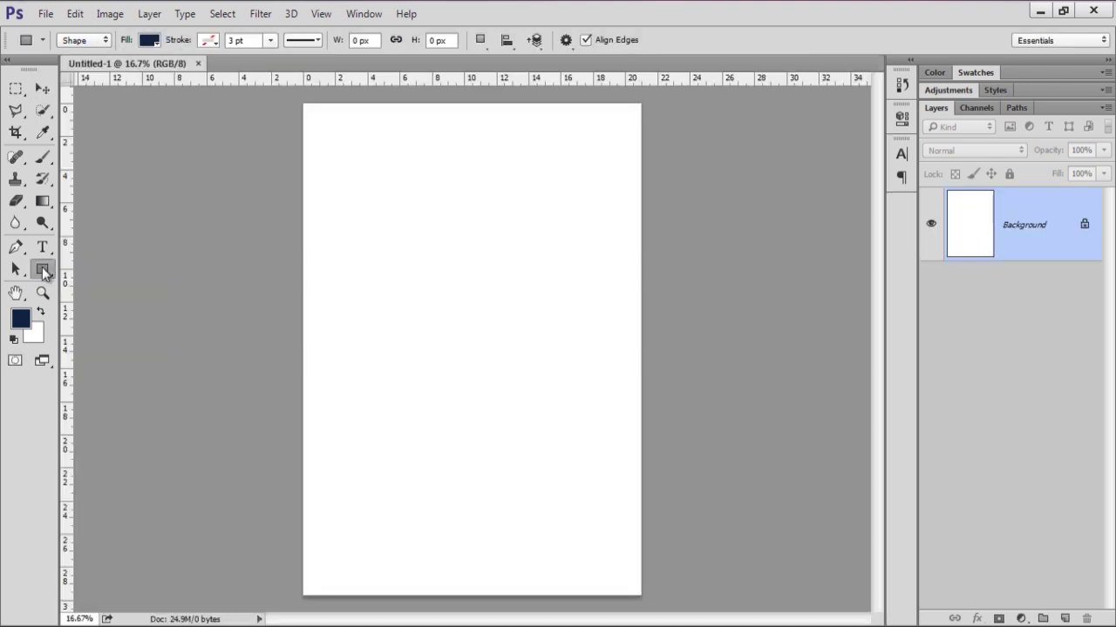
{"action": "right_click", "coordinate": [42, 271]}
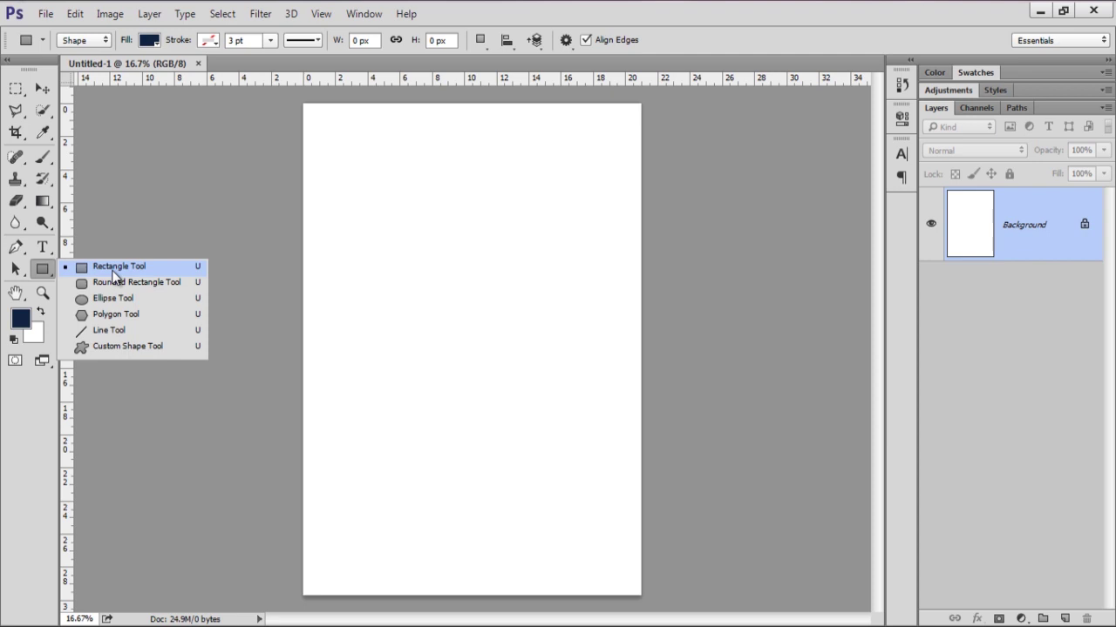
{"action": "left_click", "coordinate": [112, 271]}
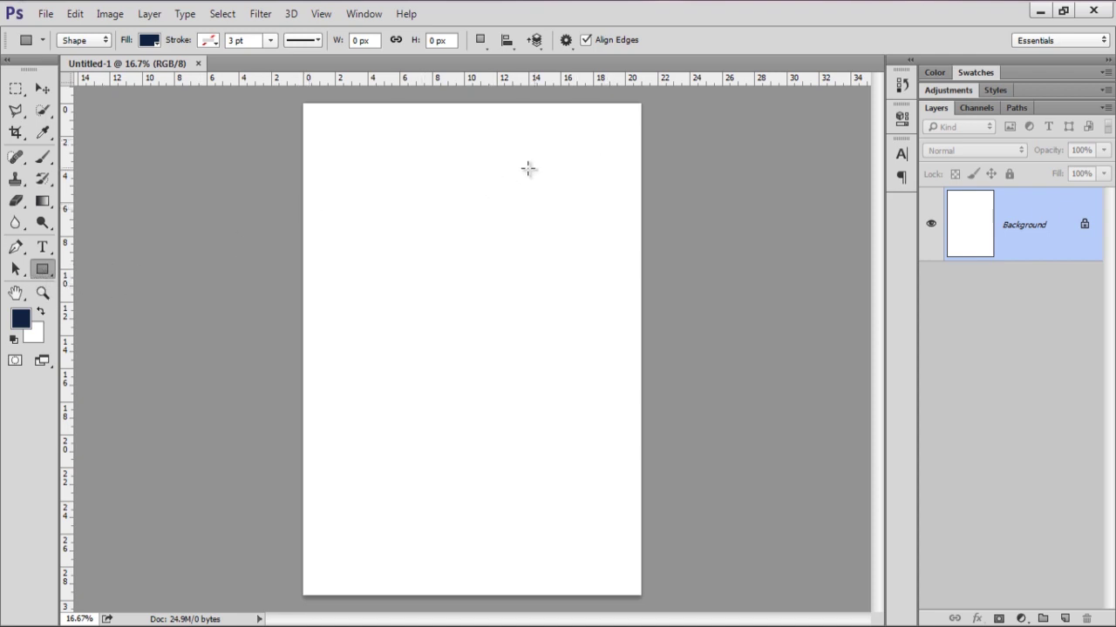
{"action": "left_click_drag", "start_coordinate": [601, 140], "coordinate": [348, 226]}
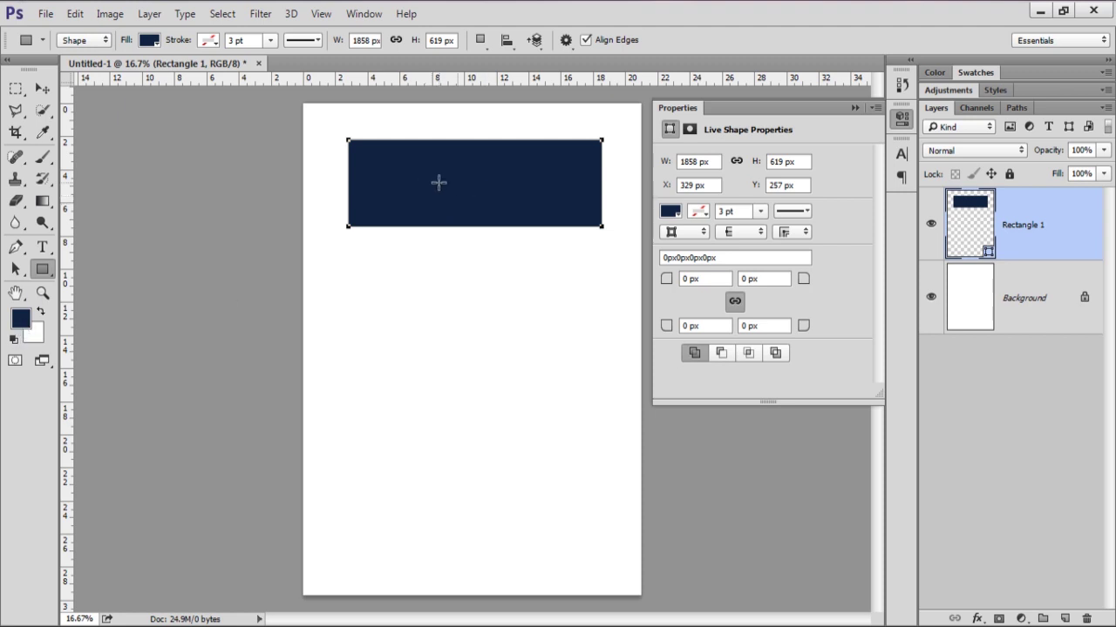
{"action": "left_click", "coordinate": [155, 41]}
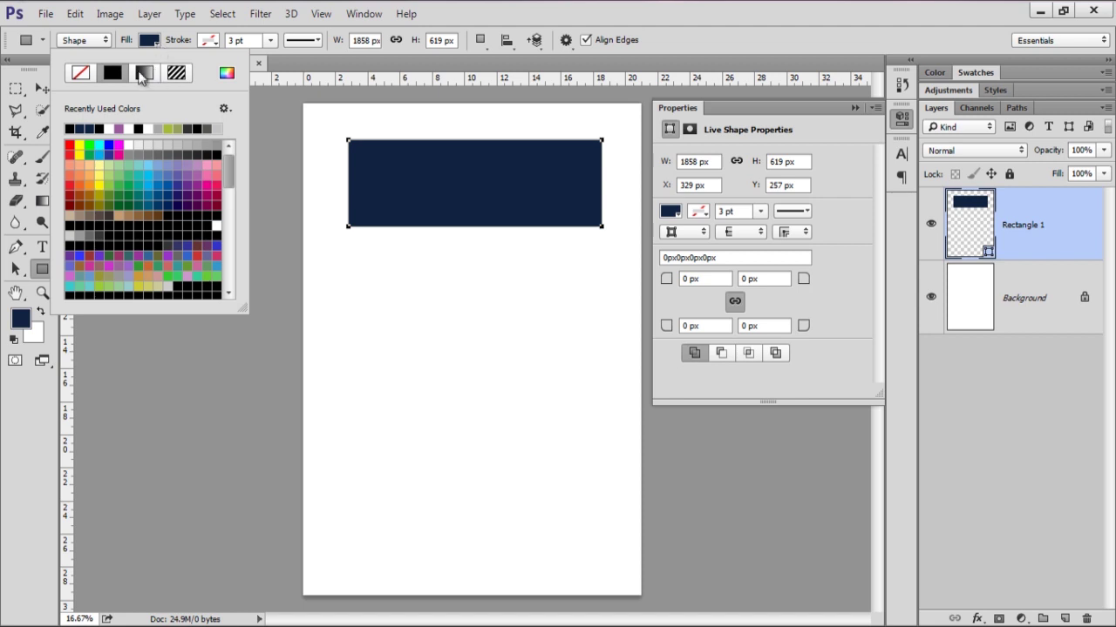
Try gradient and pattern fills on the rectangle, then set its fill to No Color.
{"action": "left_click", "coordinate": [144, 73]}
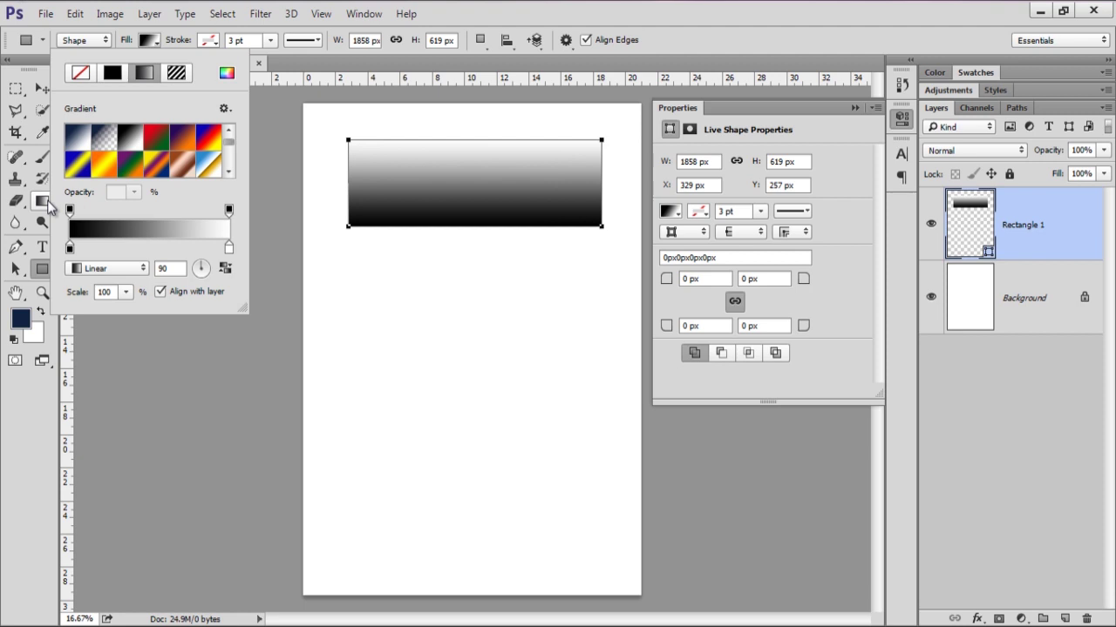
{"action": "left_click", "coordinate": [185, 77]}
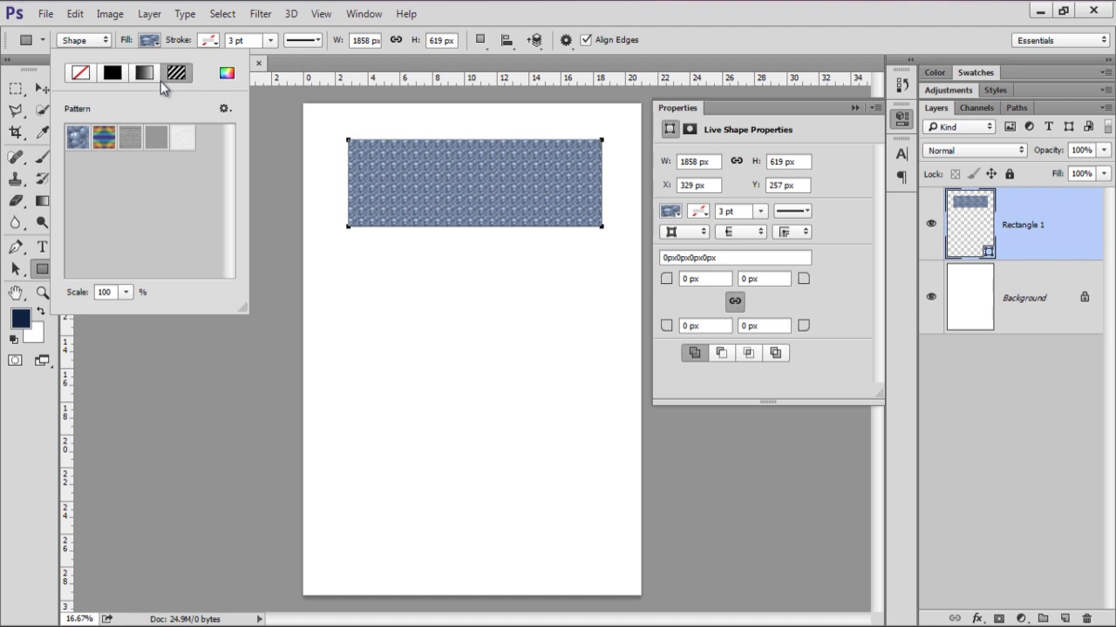
{"action": "left_click", "coordinate": [131, 140]}
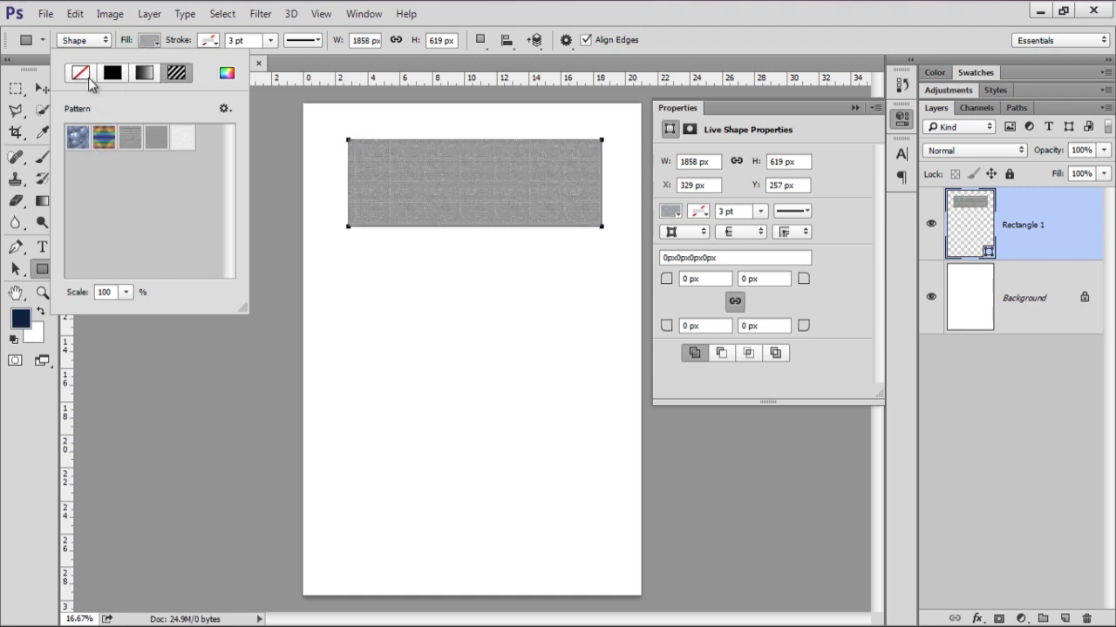
{"action": "left_click", "coordinate": [80, 73]}
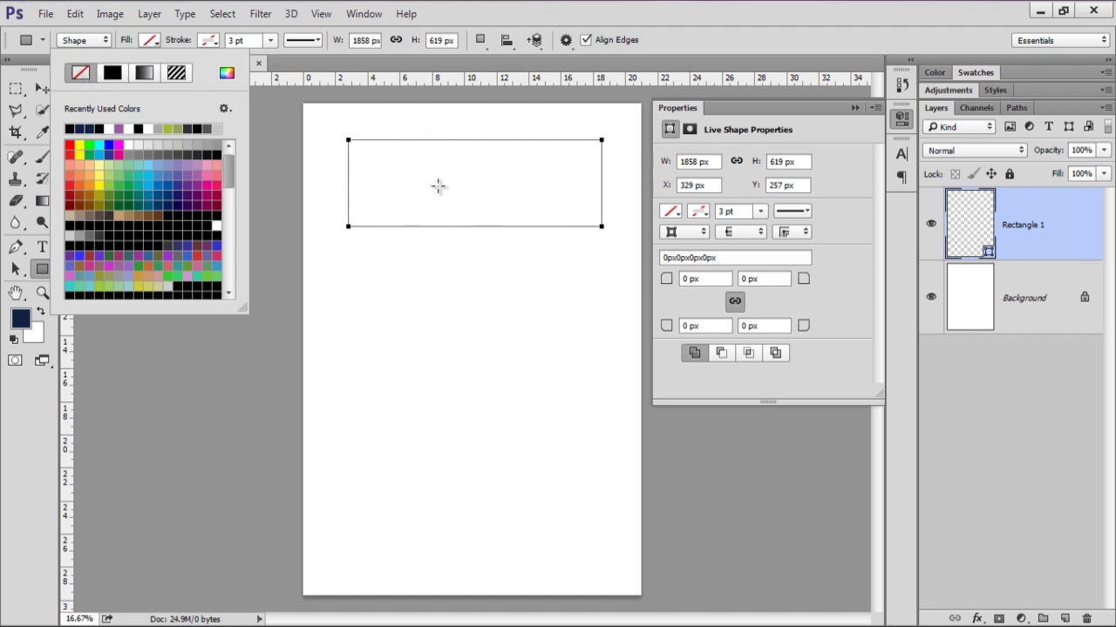
{"action": "left_click", "coordinate": [185, 41]}
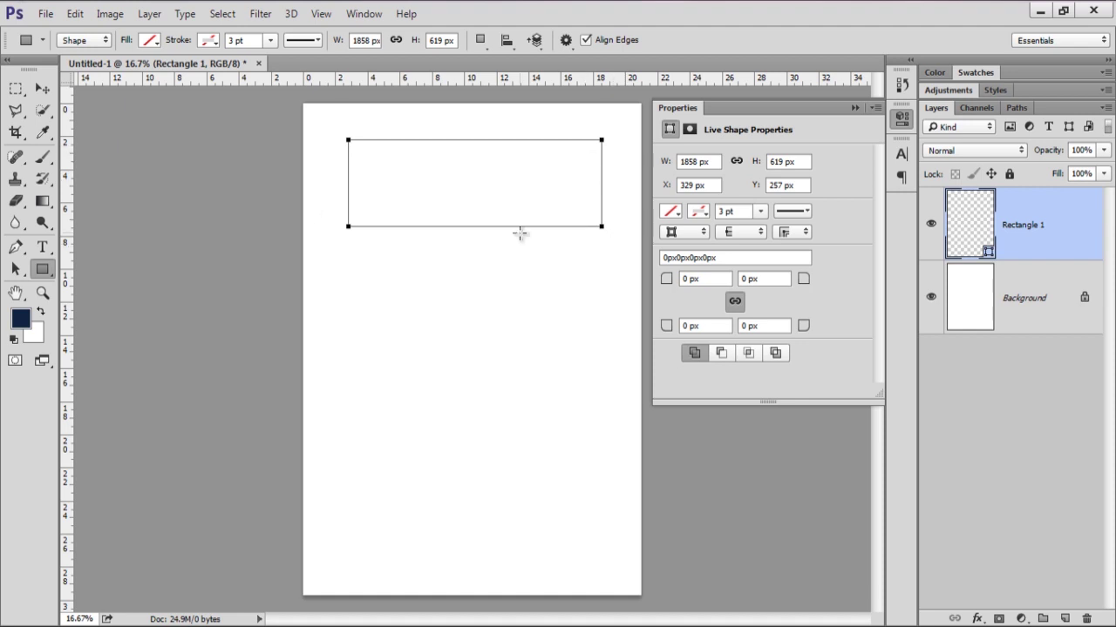
Give the rectangle a solid red outline after trying black, none and gradient strokes.
{"action": "left_click", "coordinate": [209, 41]}
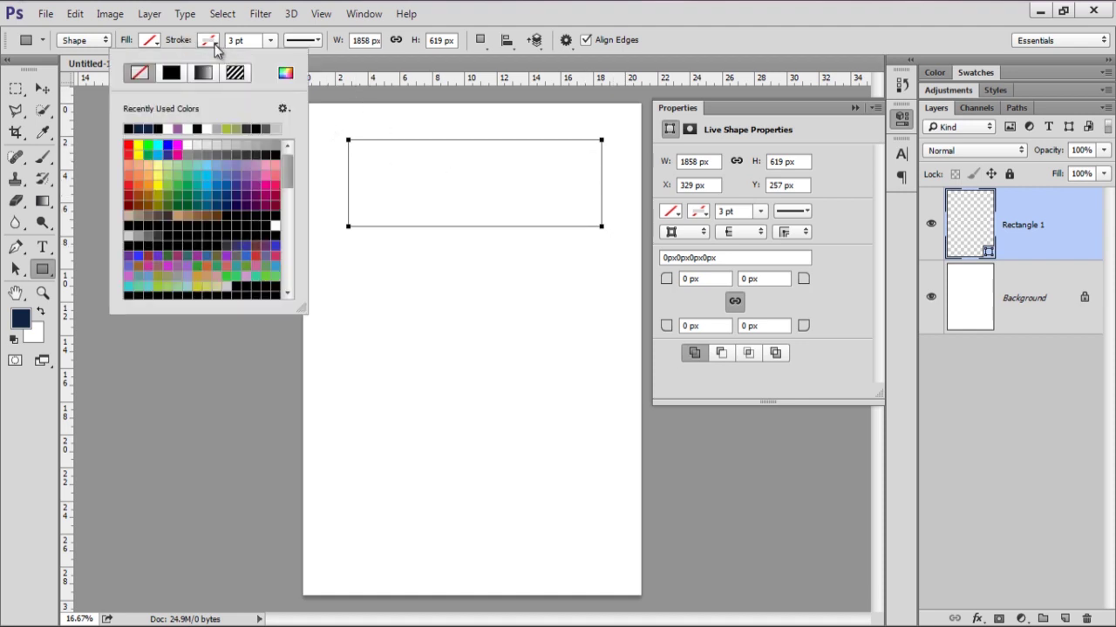
{"action": "left_click", "coordinate": [172, 73]}
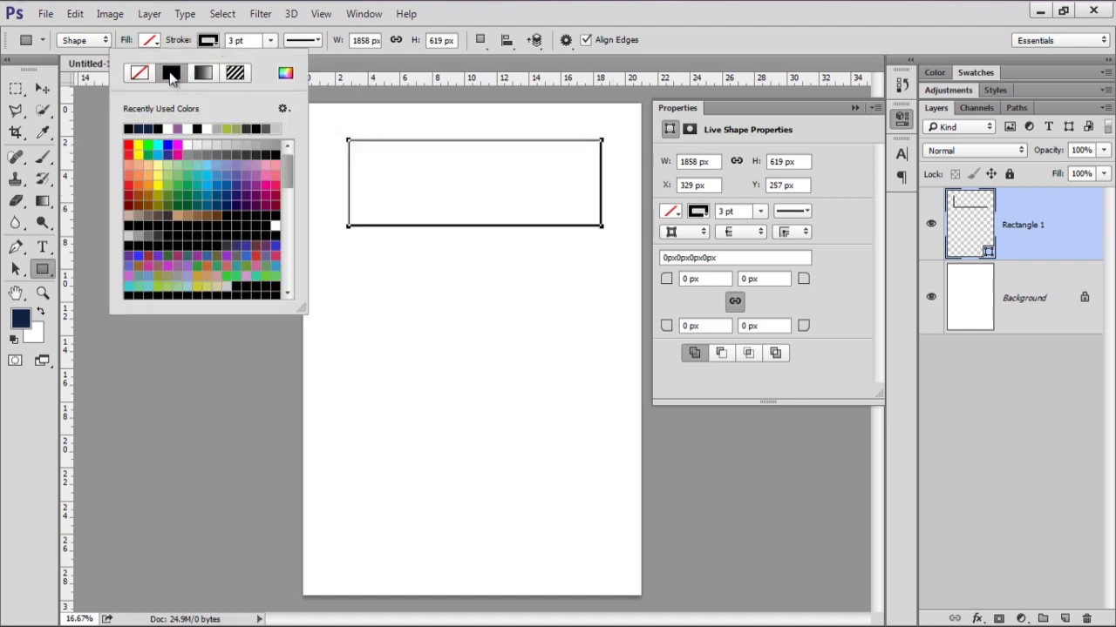
{"action": "left_click", "coordinate": [141, 74]}
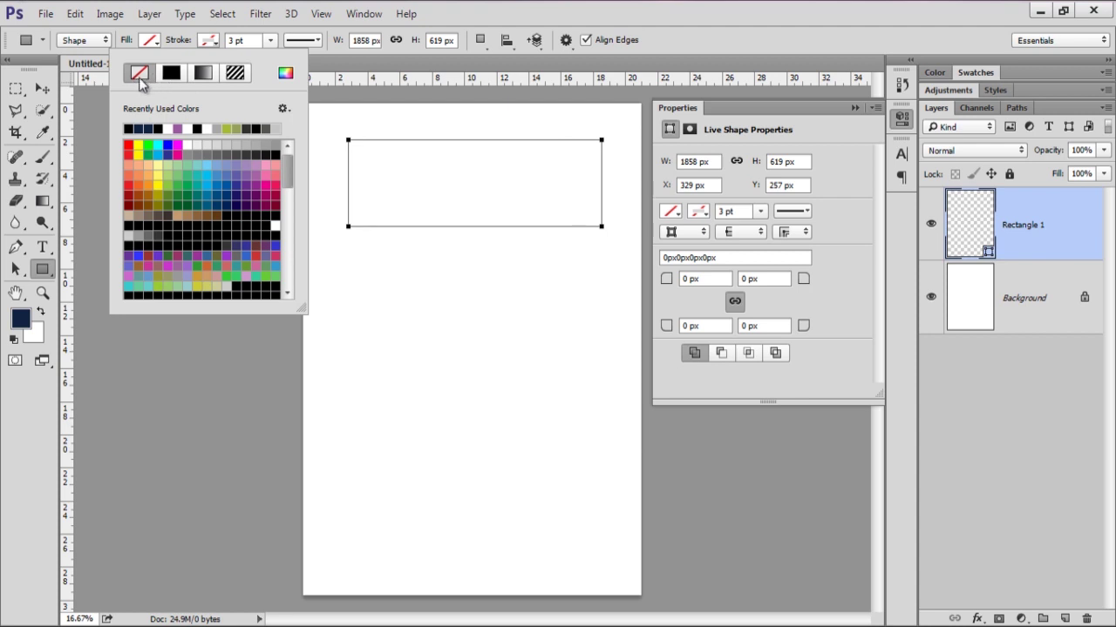
{"action": "left_click", "coordinate": [169, 74]}
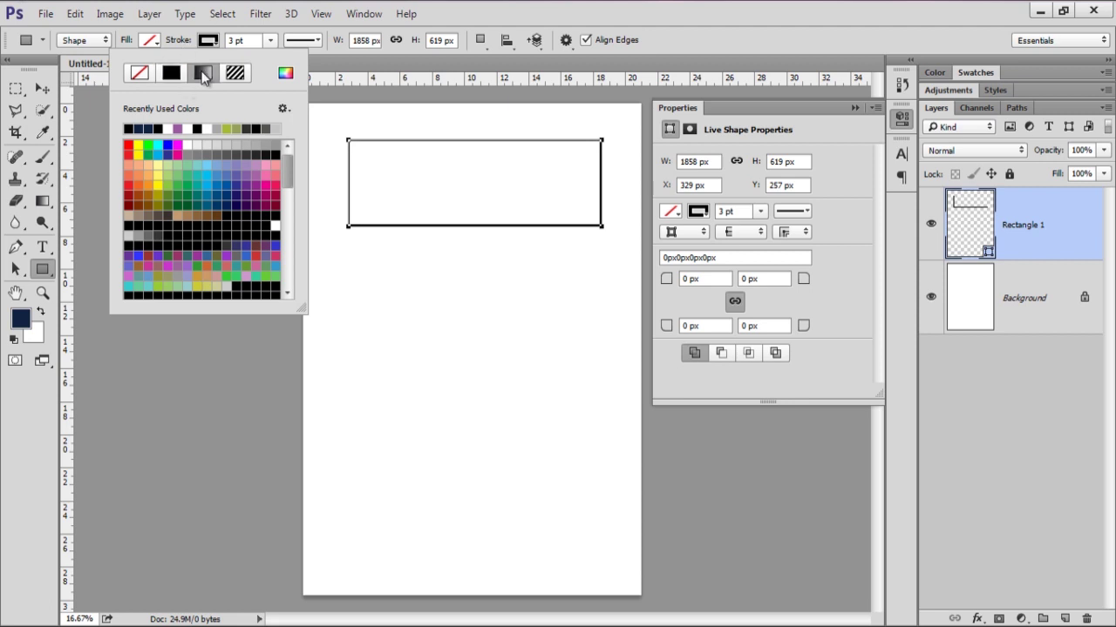
{"action": "left_click", "coordinate": [203, 75]}
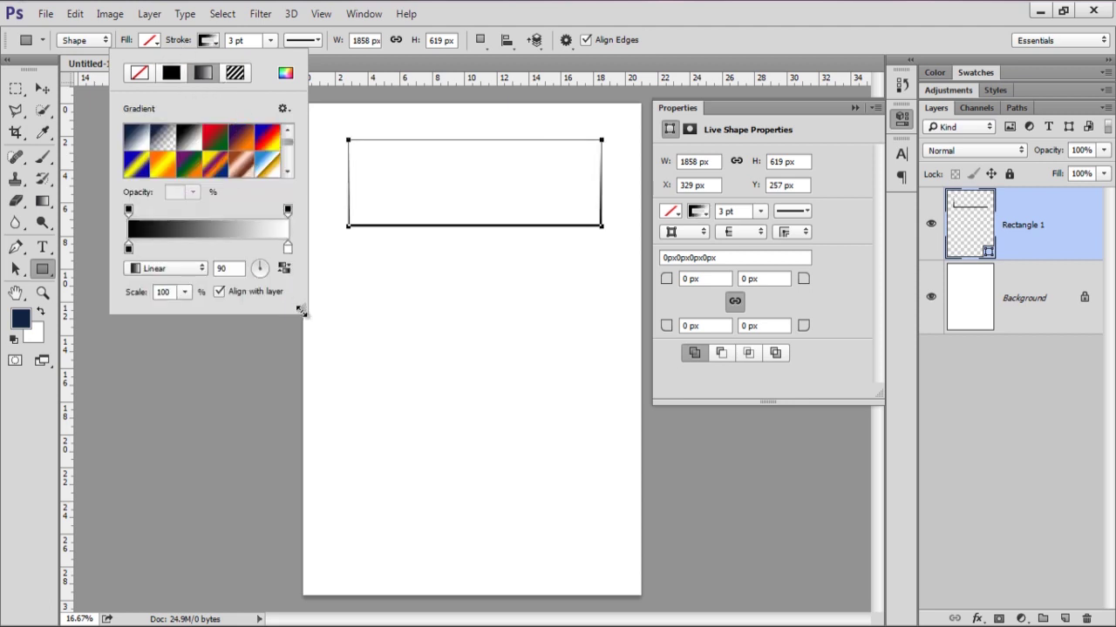
{"action": "left_click_drag", "start_coordinate": [300, 307], "coordinate": [366, 379]}
{"action": "left_click", "coordinate": [171, 73]}
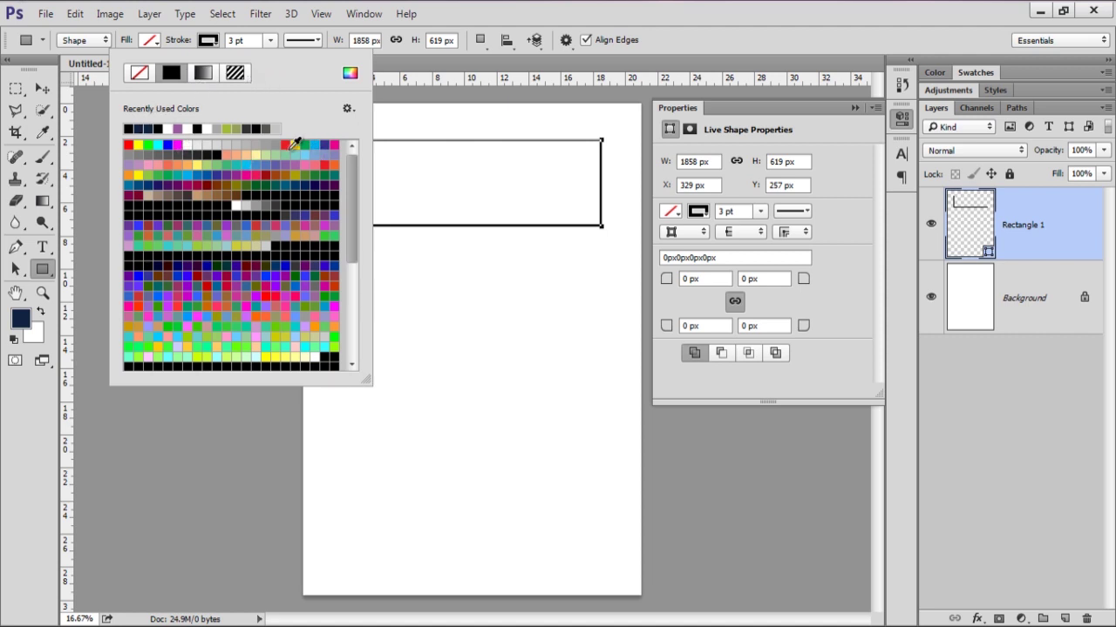
{"action": "left_click", "coordinate": [286, 146]}
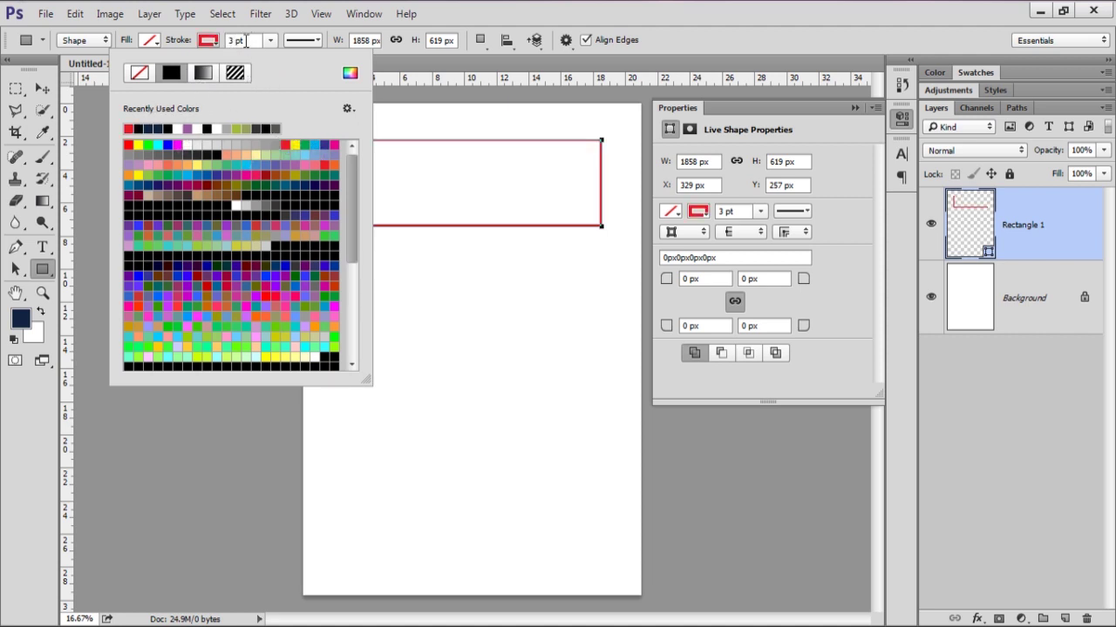
{"action": "left_click", "coordinate": [179, 40]}
Set the red outline width to 4.87 pt.
{"action": "left_click", "coordinate": [270, 41]}
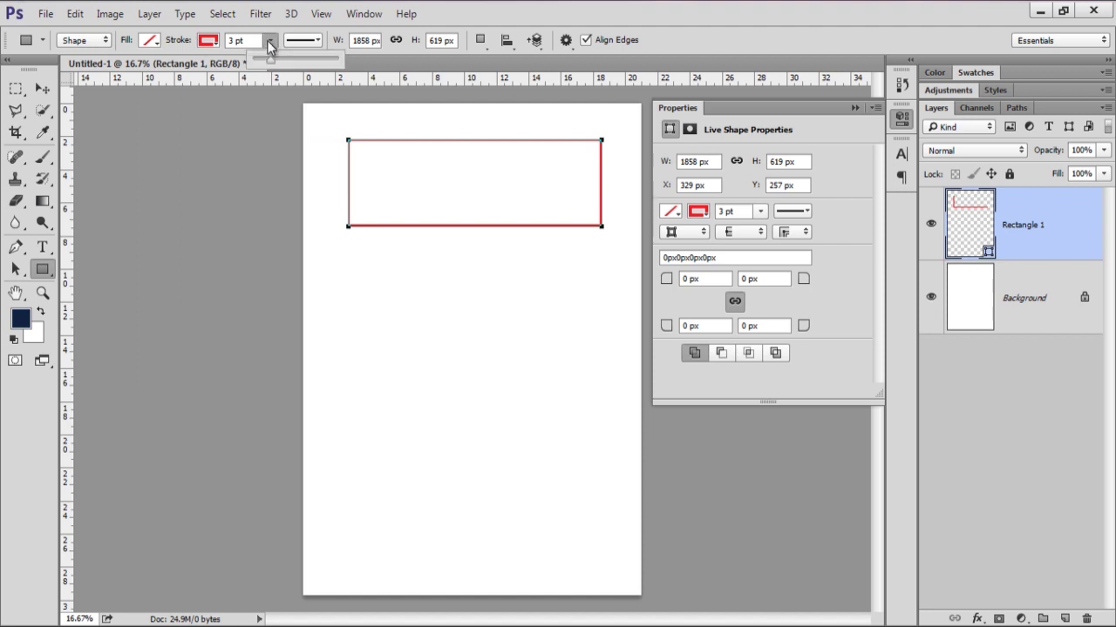
{"action": "mouse_move", "coordinate": [270, 60]}
{"action": "left_mouse_down"}
{"action": "mouse_move", "coordinate": [289, 59]}
{"action": "mouse_move", "coordinate": [281, 64]}
{"action": "left_mouse_up"}
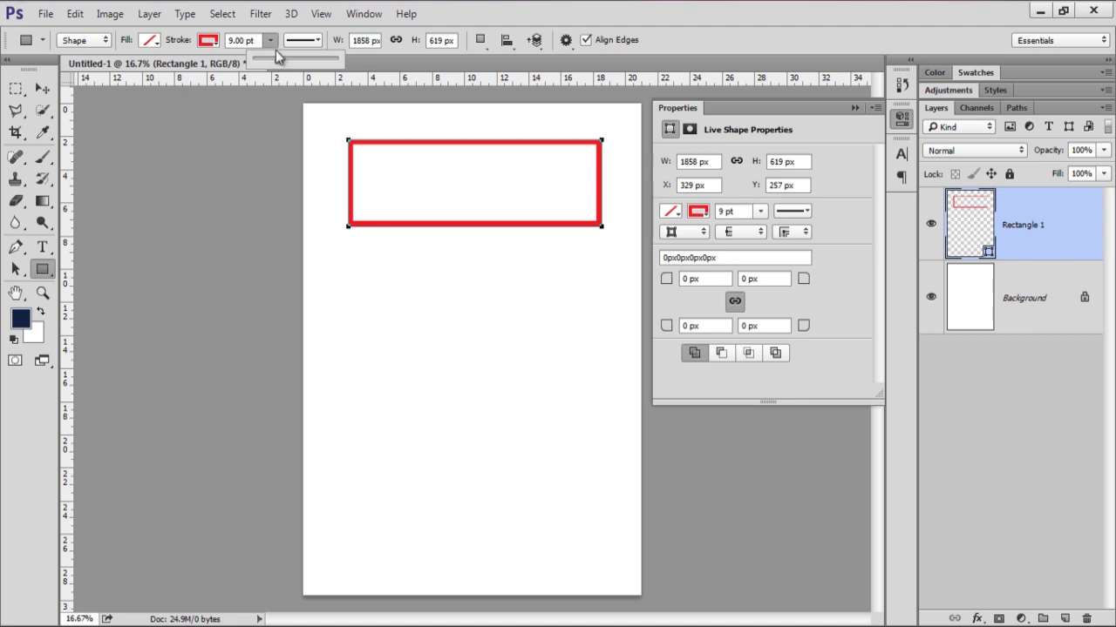
{"action": "left_click_drag", "start_coordinate": [277, 61], "coordinate": [273, 63]}
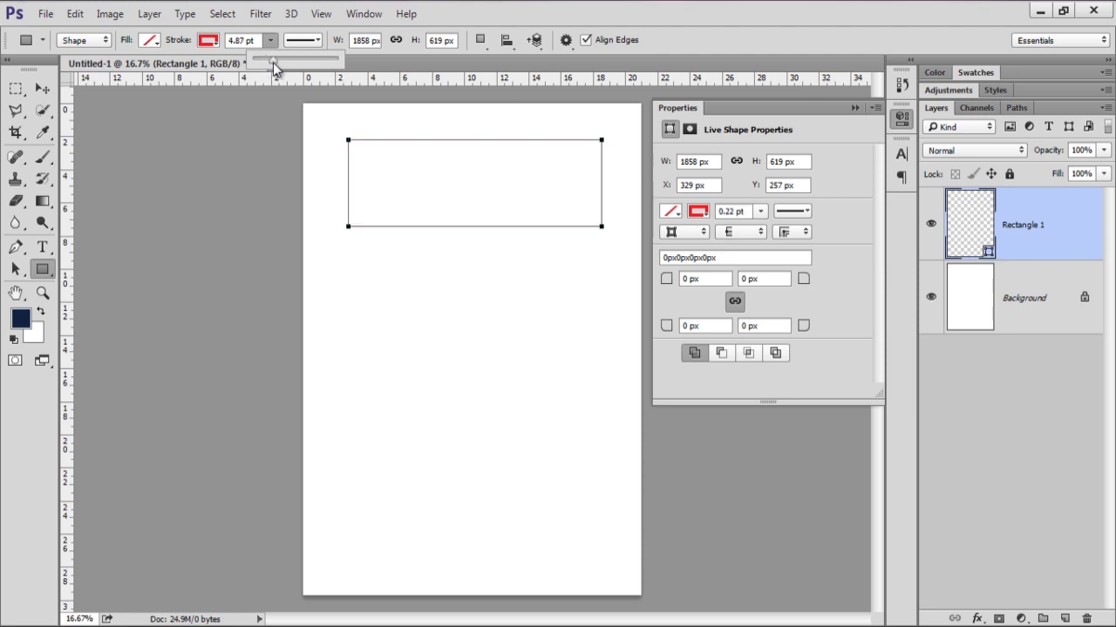
{"action": "left_click", "coordinate": [318, 41]}
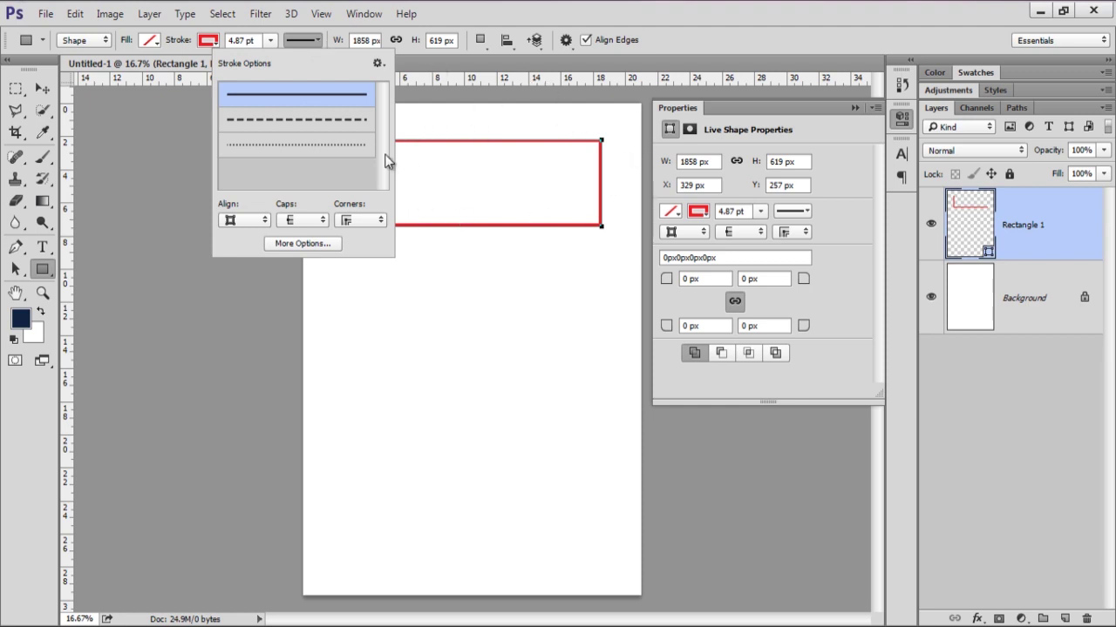
Try dashed and dotted stroke styles with butt and round caps on the outline.
{"action": "left_click", "coordinate": [287, 122]}
{"action": "left_click", "coordinate": [299, 155]}
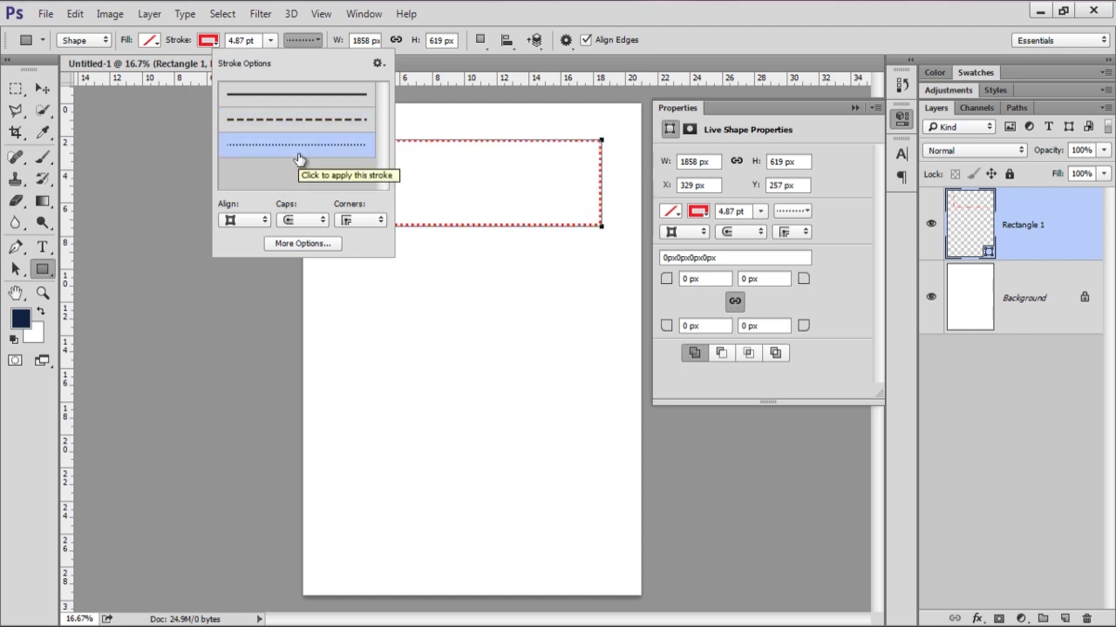
{"action": "left_click", "coordinate": [321, 222]}
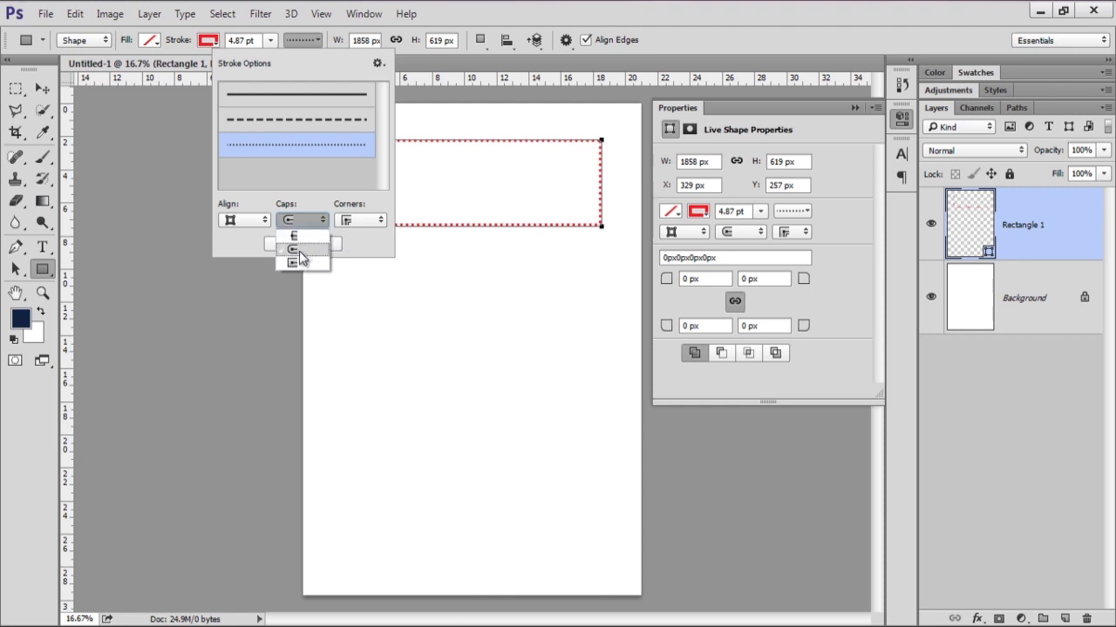
{"action": "left_click", "coordinate": [293, 236]}
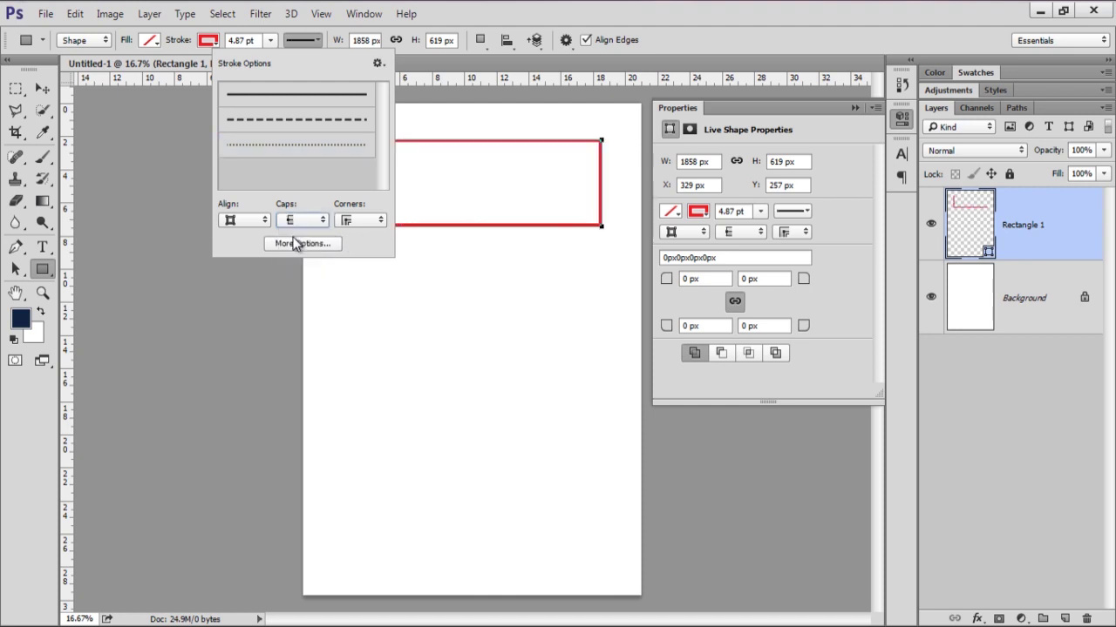
{"action": "left_click", "coordinate": [297, 221]}
{"action": "left_click", "coordinate": [310, 251]}
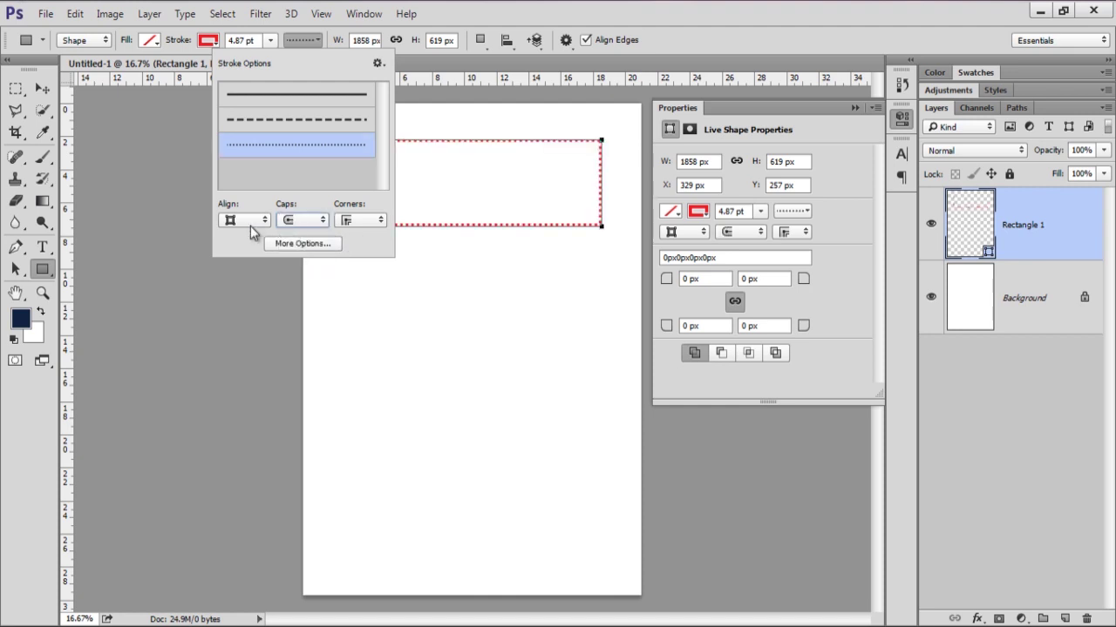
Apply the solid line stroke style, collapse Properties and select the Move tool.
{"action": "left_click", "coordinate": [317, 40]}
{"action": "left_click", "coordinate": [265, 96]}
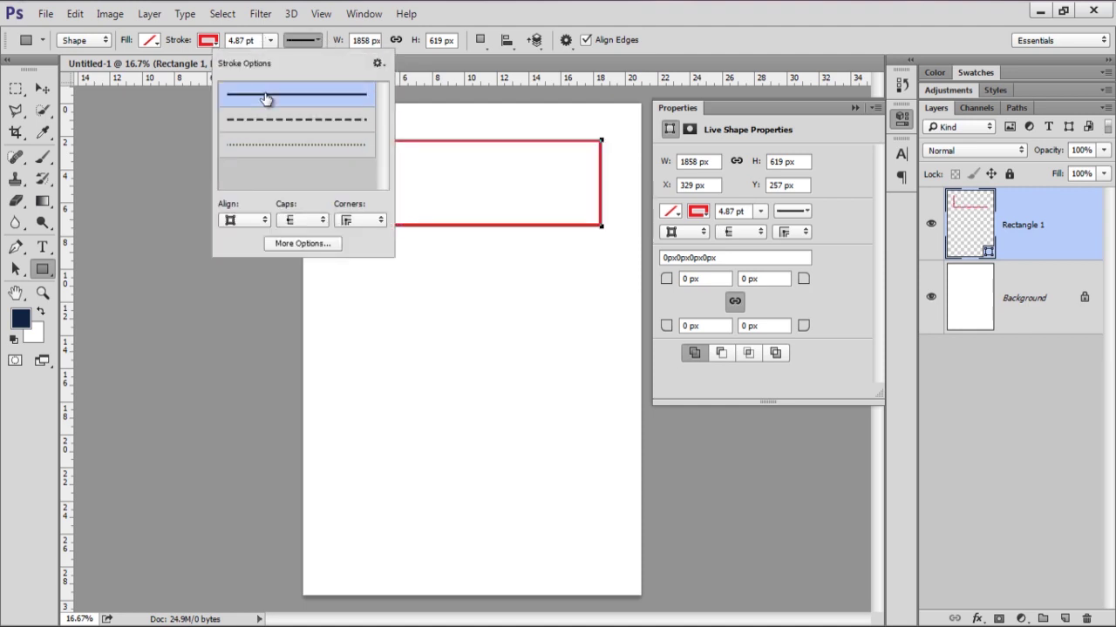
{"action": "left_click", "coordinate": [458, 20]}
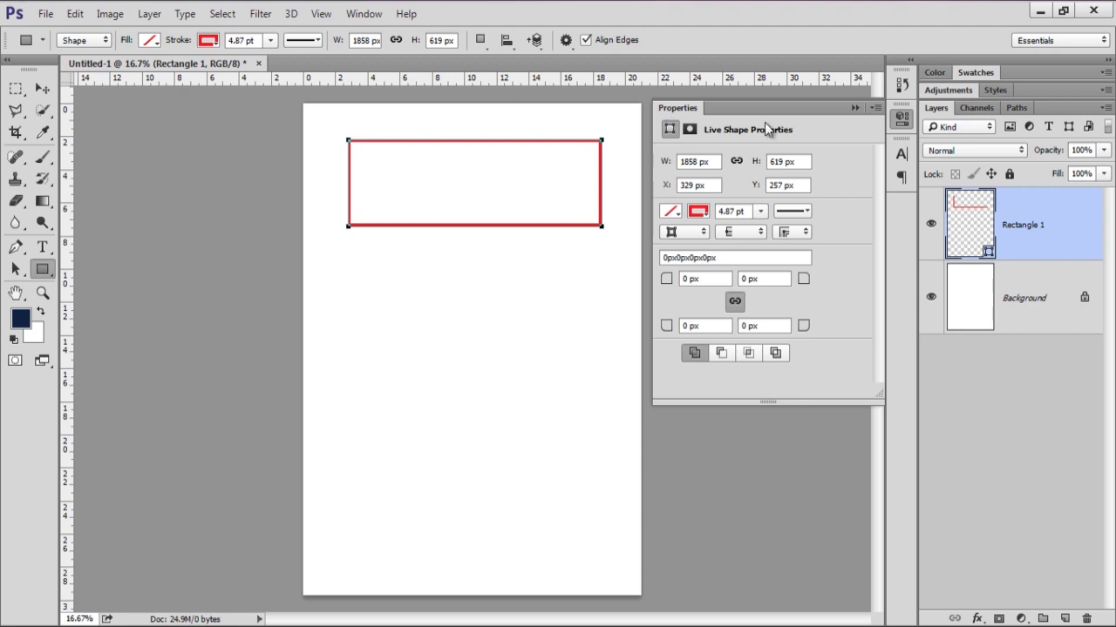
{"action": "left_click", "coordinate": [854, 107]}
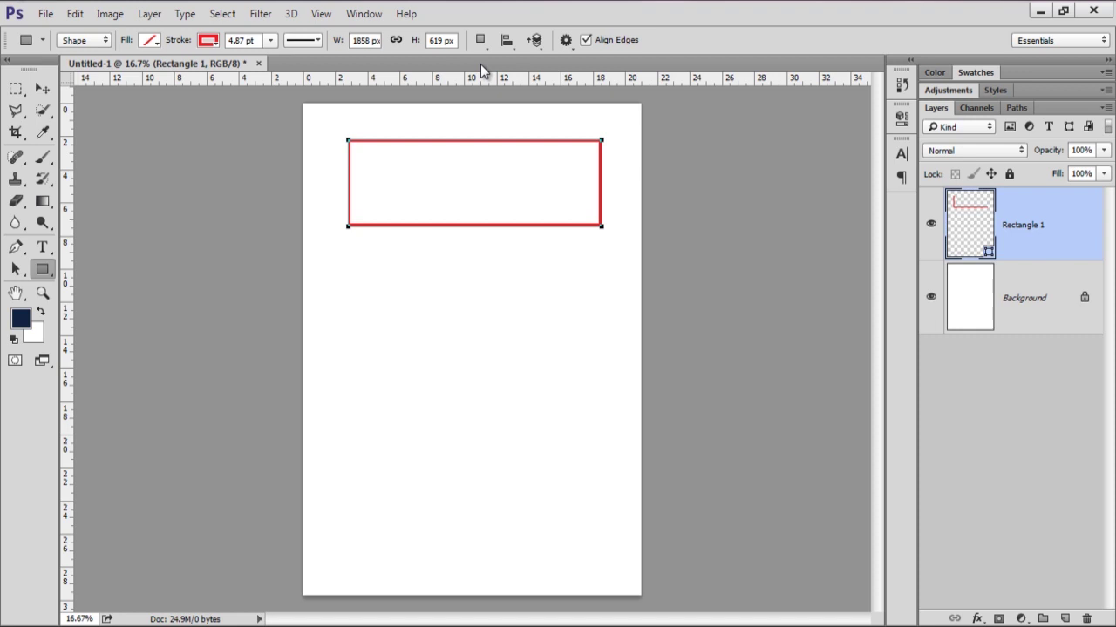
{"action": "left_click", "coordinate": [42, 91]}
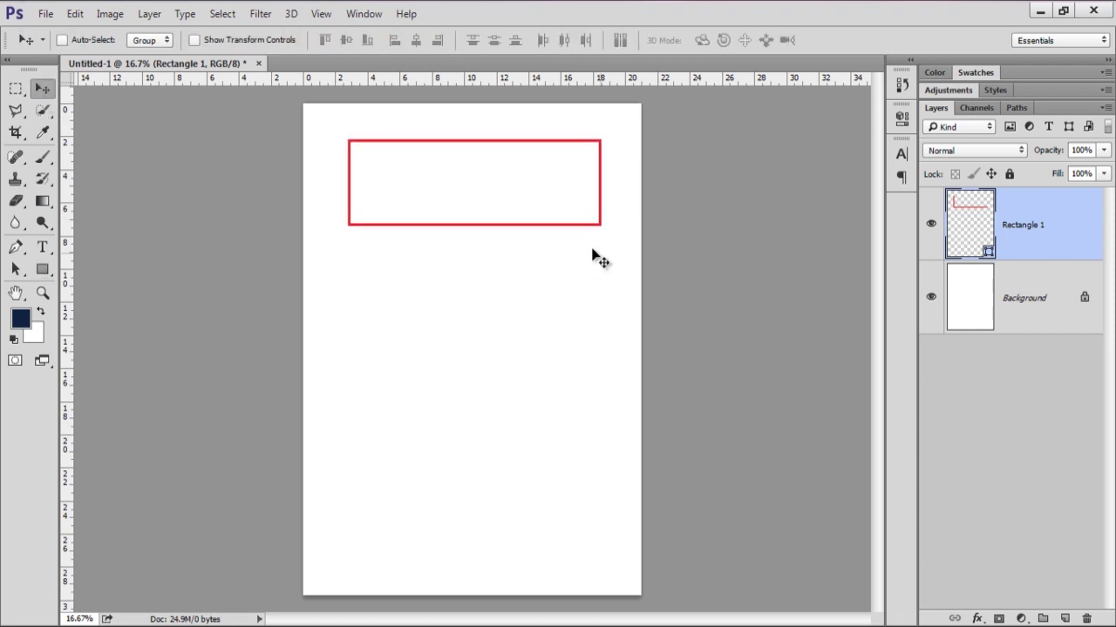
Draw two red-outlined rounded rectangles below the first rectangle.
{"action": "left_click", "coordinate": [44, 270]}
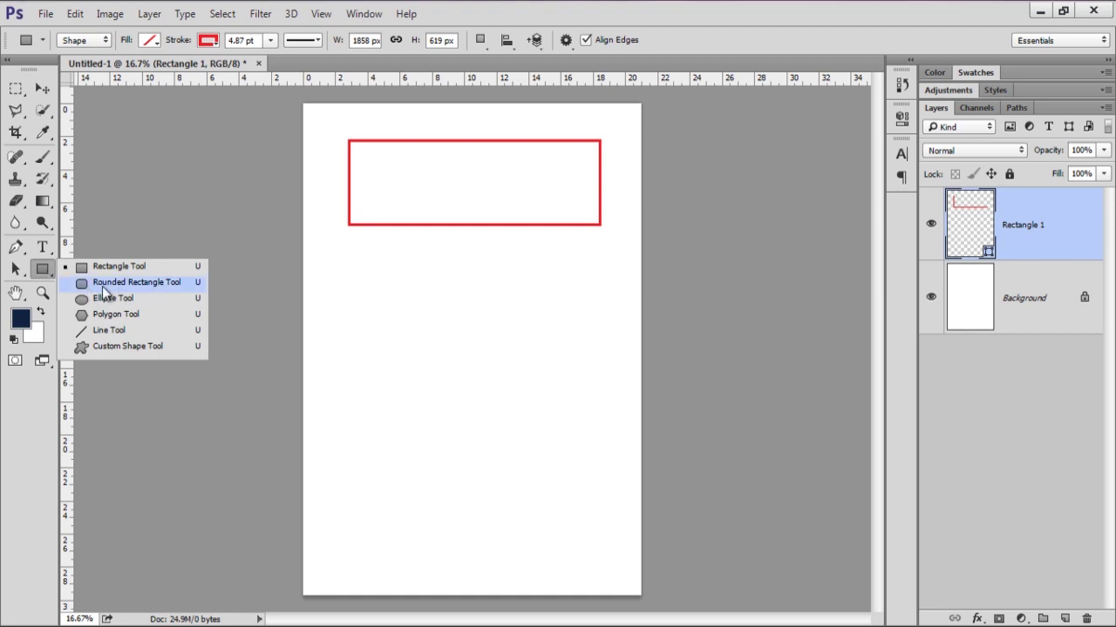
{"action": "left_click", "coordinate": [103, 282]}
{"action": "left_click_drag", "start_coordinate": [611, 261], "coordinate": [335, 359]}
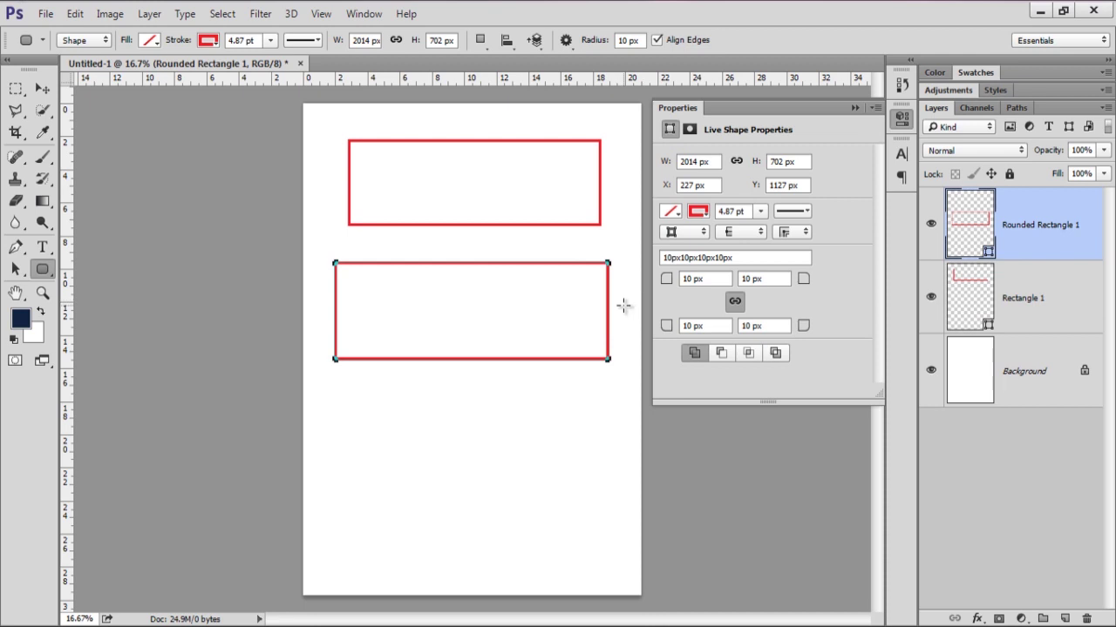
{"action": "mouse_move", "coordinate": [548, 390]}
{"action": "left_mouse_down"}
{"action": "mouse_move", "coordinate": [428, 520]}
{"action": "mouse_move", "coordinate": [415, 511]}
{"action": "left_mouse_up"}
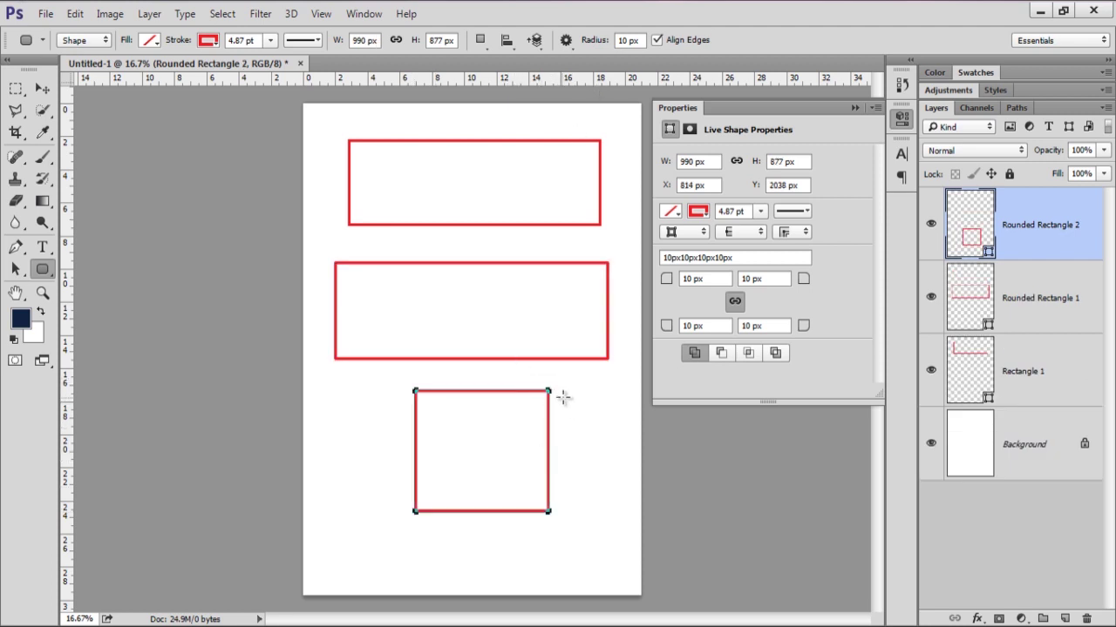
Draw rounded rectangles with corner radius 20 px, then 100 px, inside the wide one.
{"action": "left_click", "coordinate": [629, 40]}
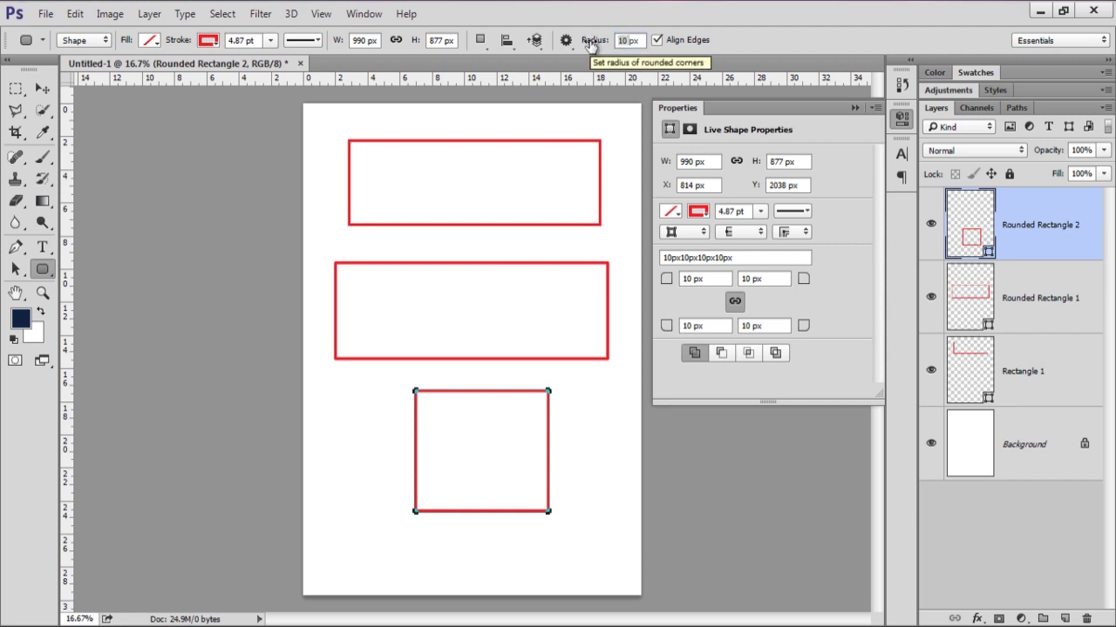
{"action": "type", "text": "20"}
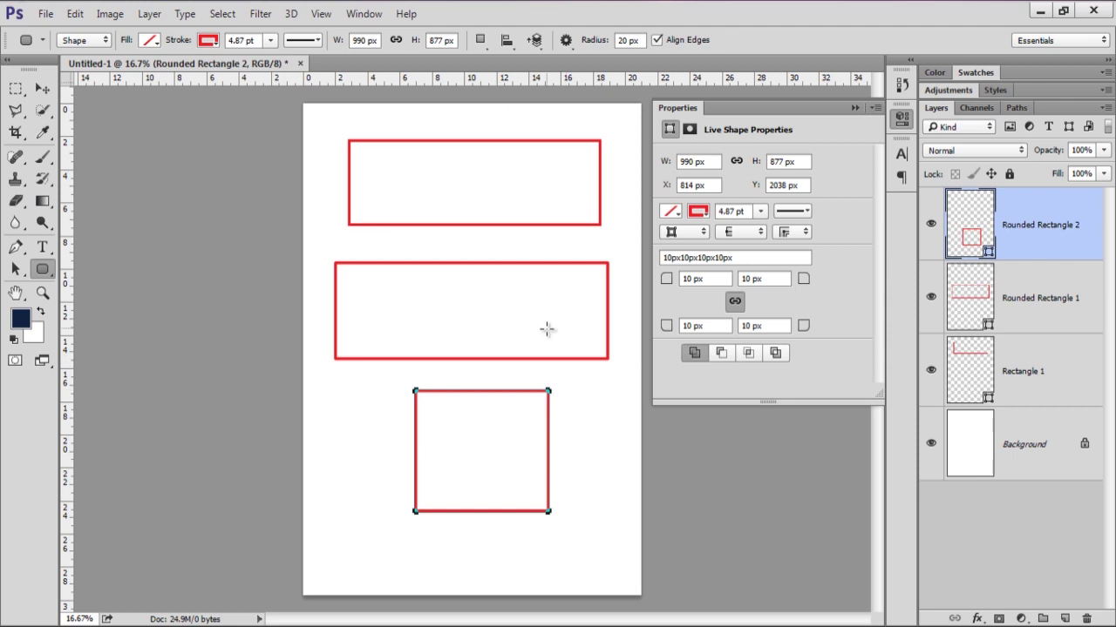
{"action": "left_click_drag", "start_coordinate": [540, 292], "coordinate": [459, 355]}
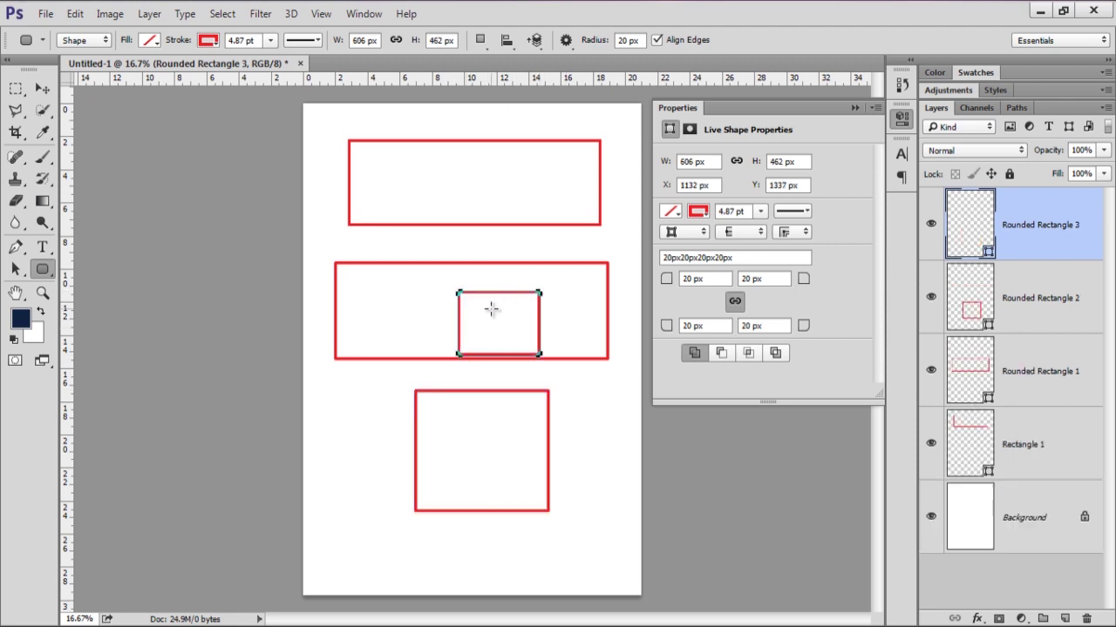
{"action": "left_click", "coordinate": [624, 41]}
{"action": "type", "text": "100"}
{"action": "left_click_drag", "start_coordinate": [428, 280], "coordinate": [360, 345]}
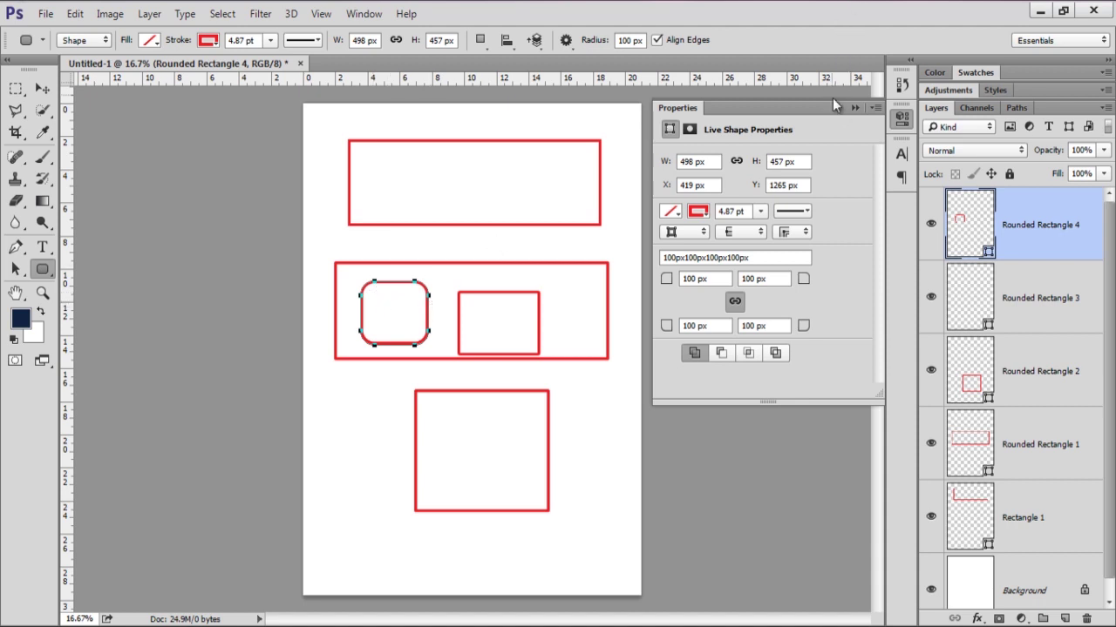
{"action": "left_click", "coordinate": [855, 107]}
{"action": "right_click", "coordinate": [43, 273]}
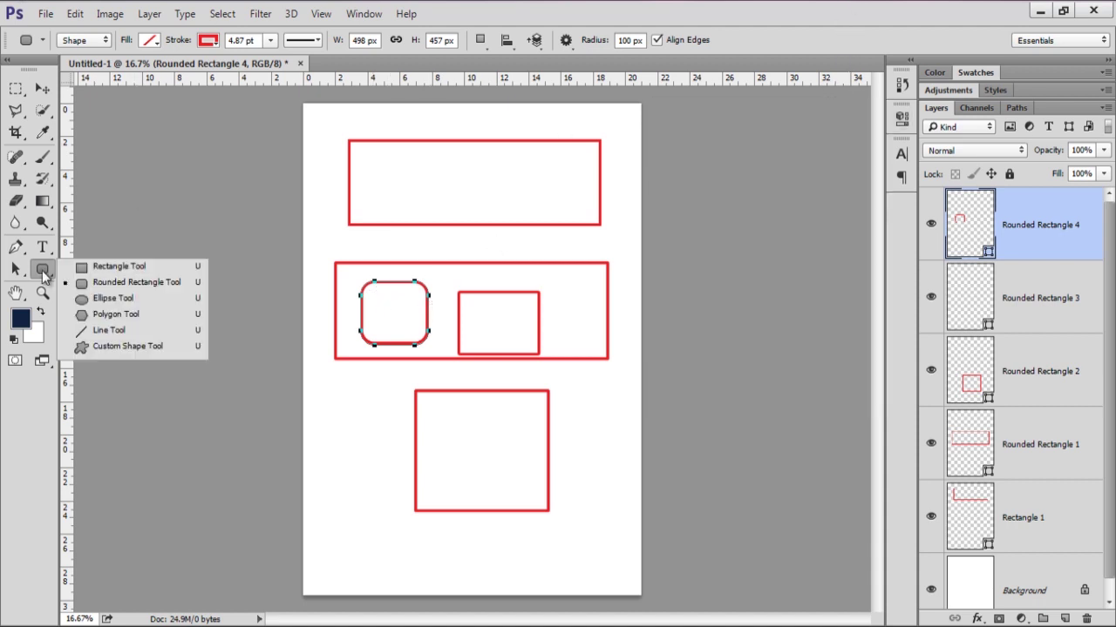
Draw a red circle inside the top rectangle and two five-sided polygons, one small at lower left.
{"action": "left_click", "coordinate": [97, 299]}
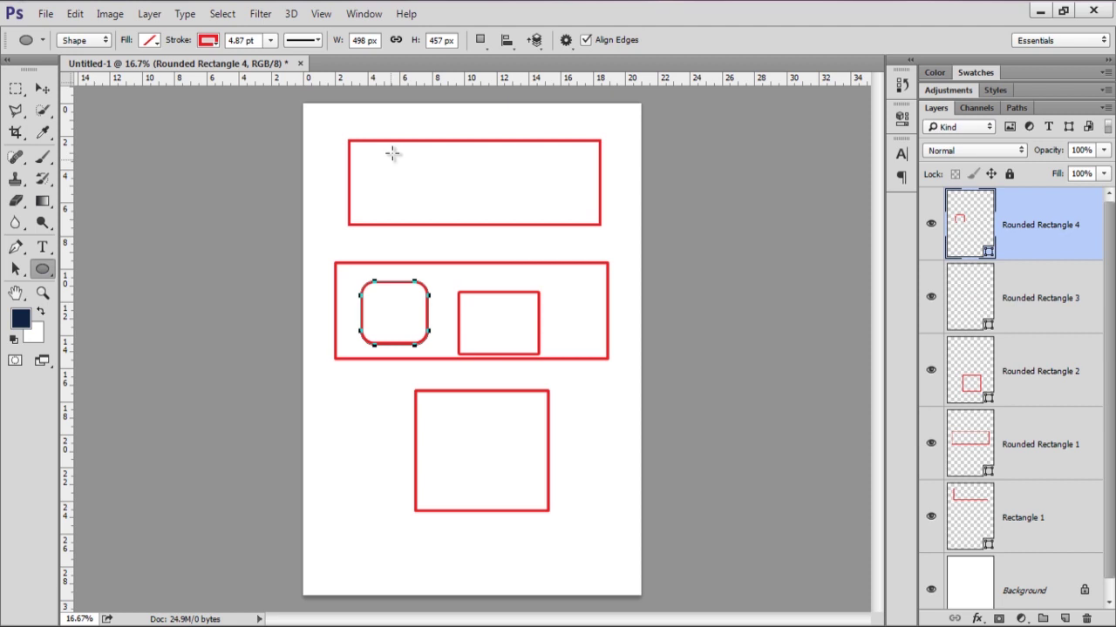
{"action": "left_click_drag", "start_coordinate": [392, 154], "coordinate": [464, 237]}
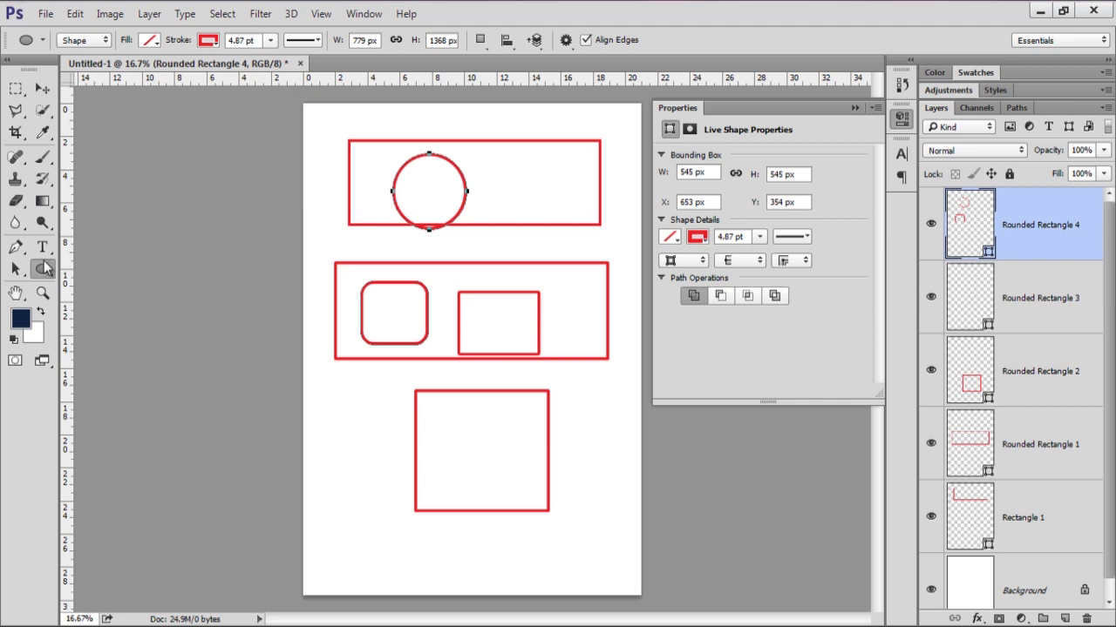
{"action": "right_click", "coordinate": [43, 269]}
{"action": "left_click", "coordinate": [116, 314]}
{"action": "mouse_move", "coordinate": [408, 250]}
{"action": "left_mouse_down"}
{"action": "mouse_move", "coordinate": [479, 344]}
{"action": "mouse_move", "coordinate": [452, 297]}
{"action": "left_mouse_up"}
{"action": "left_click_drag", "start_coordinate": [344, 454], "coordinate": [366, 480]}
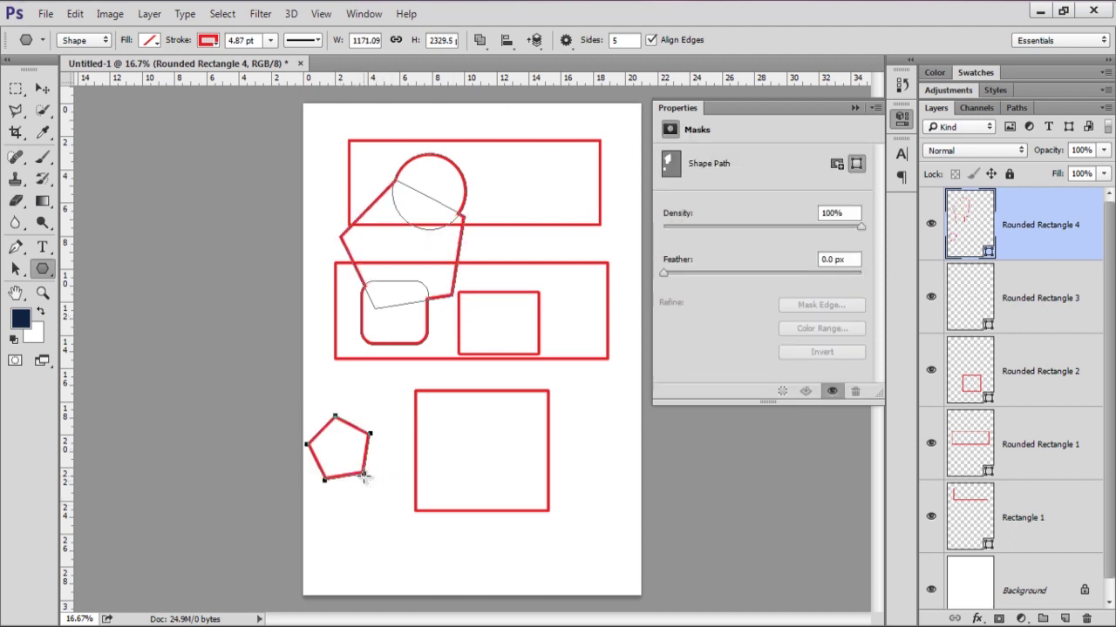
Feather the shape mask while zoomed on the pentagon, settling at 5.3 px.
{"action": "left_click_drag", "start_coordinate": [663, 273], "coordinate": [740, 273]}
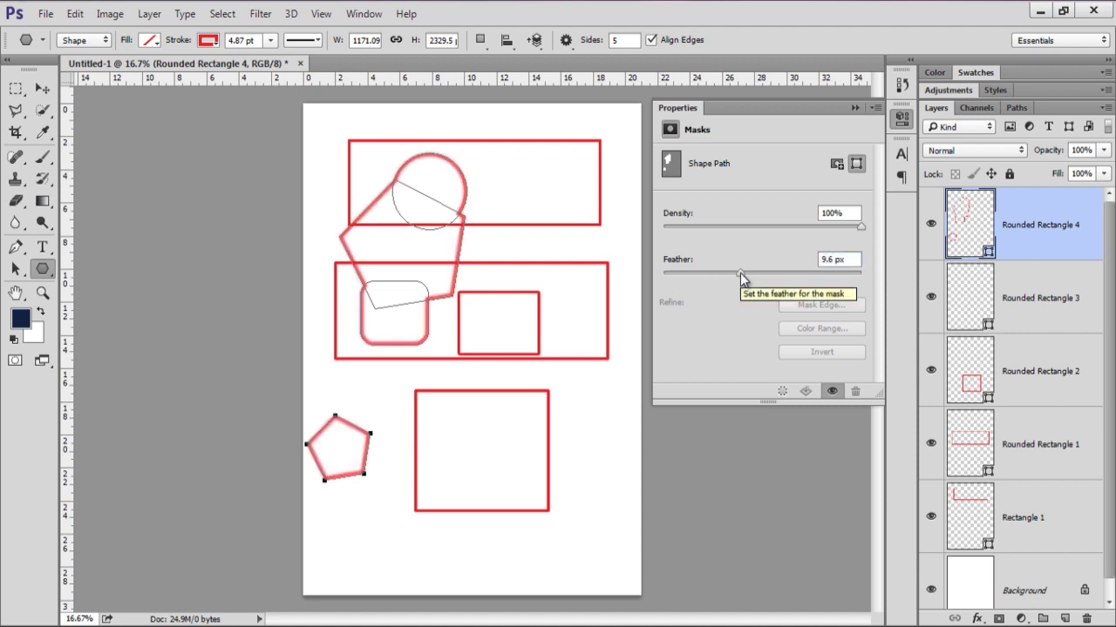
{"action": "mouse_move", "coordinate": [740, 273]}
{"action": "left_mouse_down"}
{"action": "mouse_move", "coordinate": [791, 274]}
{"action": "mouse_move", "coordinate": [683, 276]}
{"action": "left_mouse_up"}
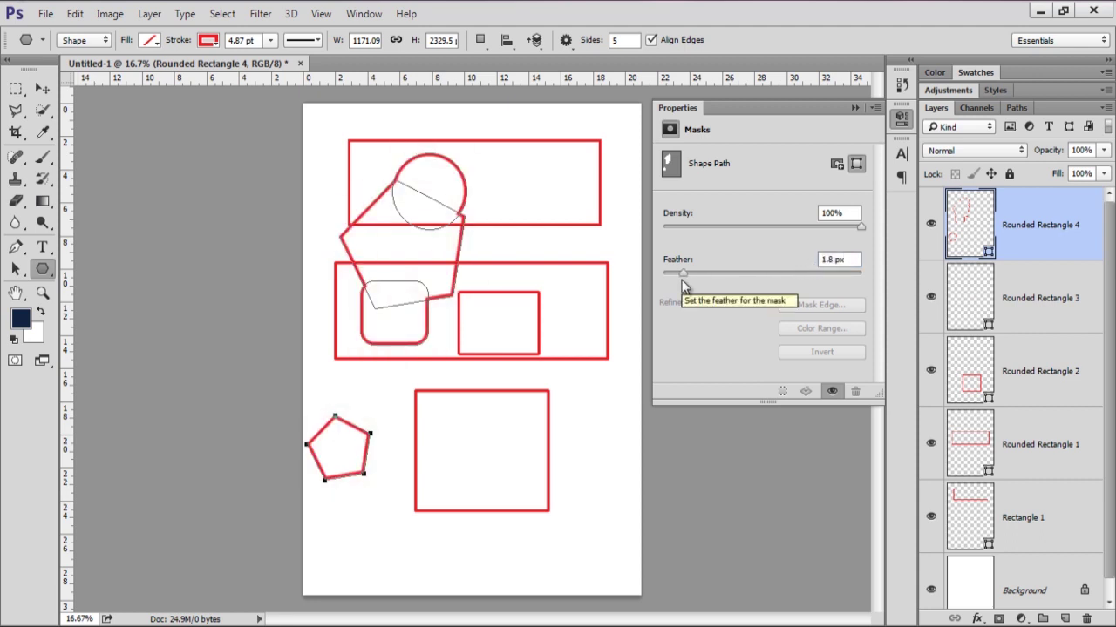
{"action": "left_click_drag", "start_coordinate": [683, 273], "coordinate": [693, 272]}
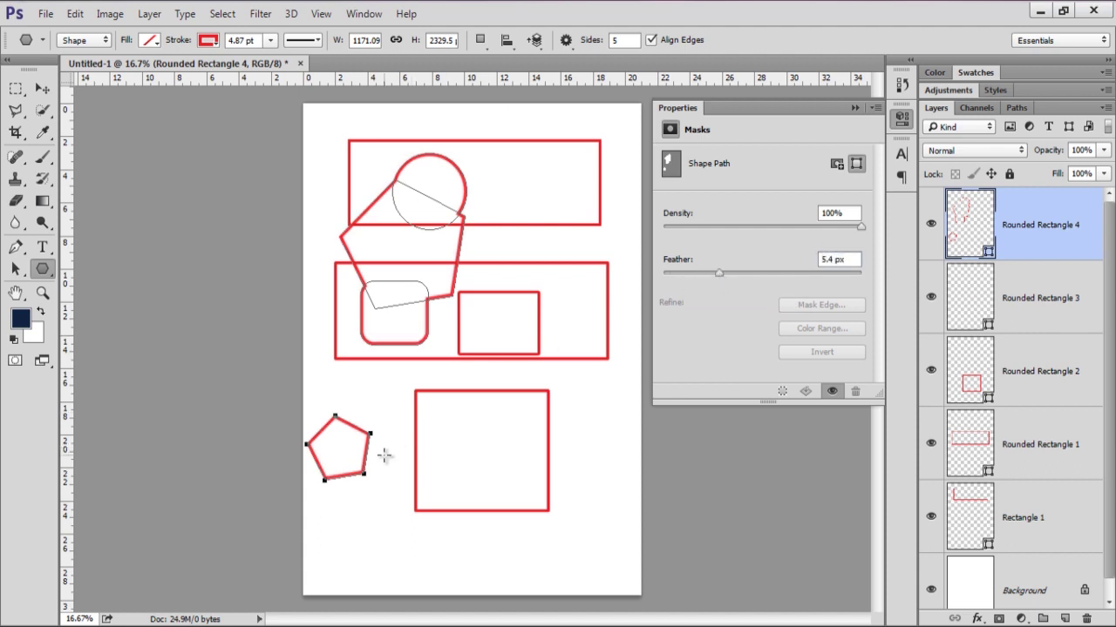
{"action": "key", "text": "z"}
{"action": "mouse_move", "coordinate": [366, 428]}
{"action": "left_mouse_down"}
{"action": "mouse_move", "coordinate": [346, 468]}
{"action": "mouse_move", "coordinate": [529, 286]}
{"action": "left_mouse_up"}
{"action": "mouse_move", "coordinate": [715, 273]}
{"action": "left_mouse_down"}
{"action": "mouse_move", "coordinate": [777, 277]}
{"action": "mouse_move", "coordinate": [745, 274]}
{"action": "left_mouse_up"}
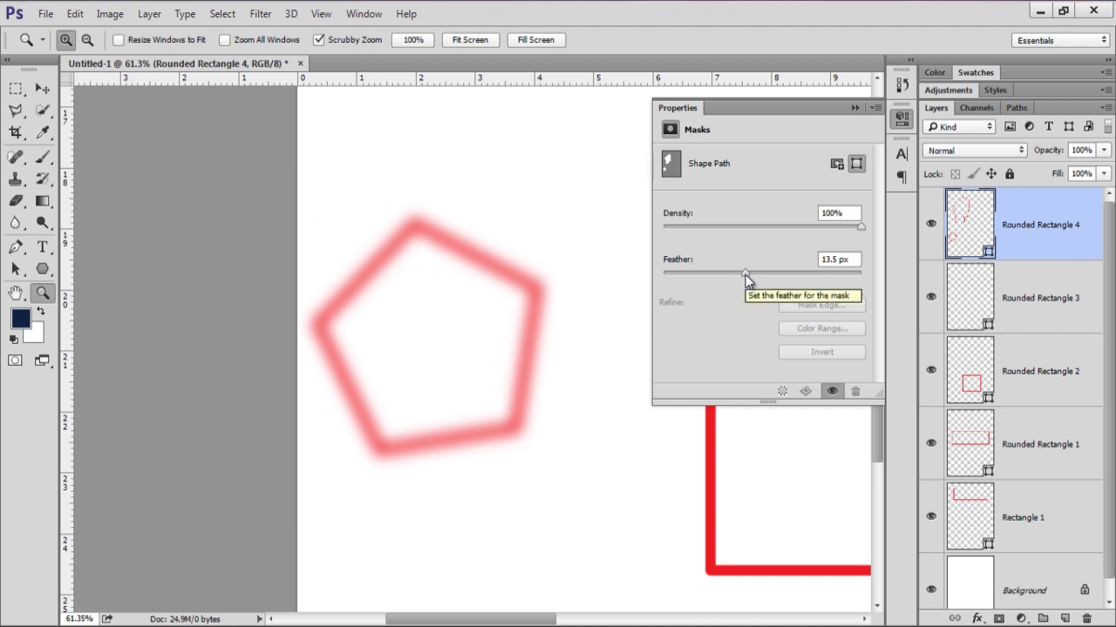
{"action": "left_click_drag", "start_coordinate": [745, 275], "coordinate": [718, 271]}
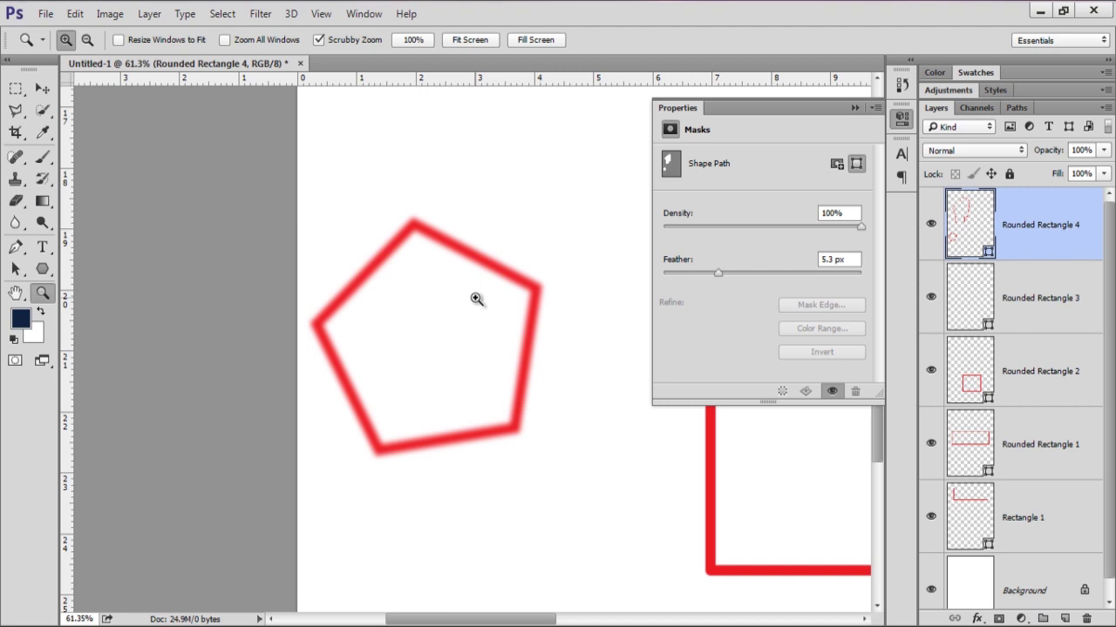
{"action": "left_click", "coordinate": [478, 301], "text": "alt"}
{"action": "left_click", "coordinate": [477, 300], "text": "alt"}
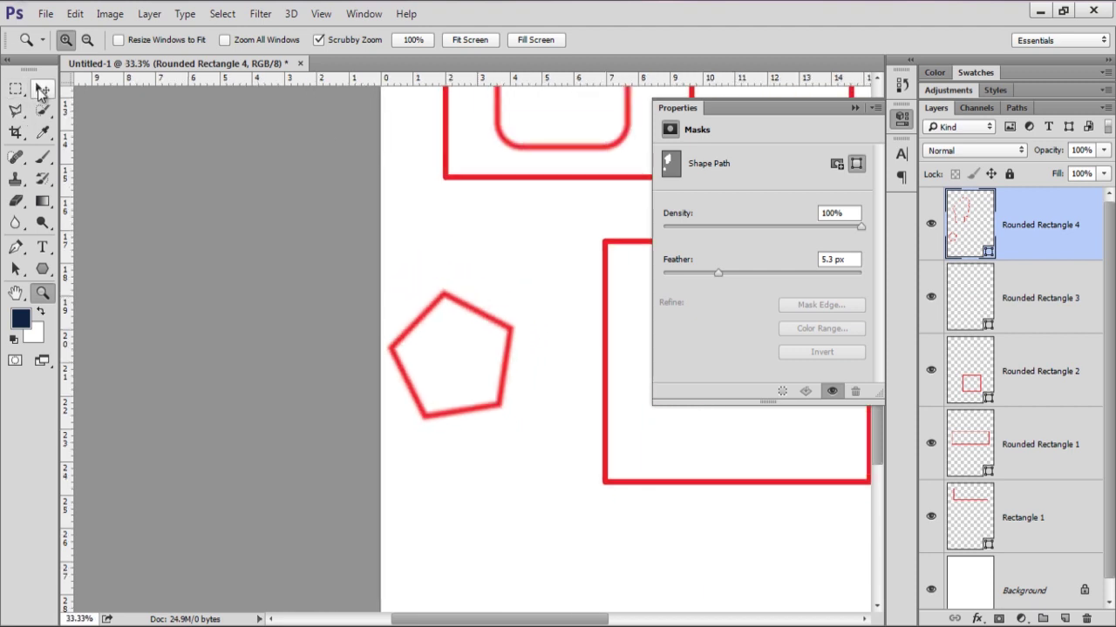
Delete the shape layers with the Delete key, restoring some with Ctrl+Alt+Z.
{"action": "left_click", "coordinate": [41, 90]}
{"action": "key", "text": "Delete"}
{"action": "key", "text": "Delete"}
{"action": "key", "text": "Delete"}
{"action": "key", "text": "Delete"}
{"action": "key", "text": "Delete"}
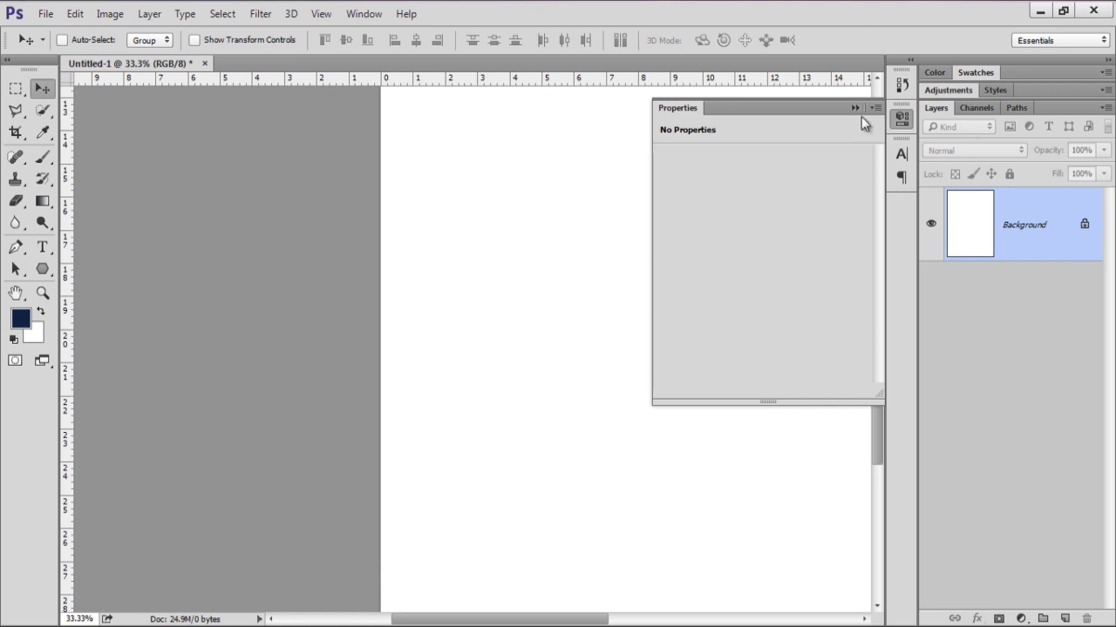
{"action": "left_click", "coordinate": [854, 108]}
{"action": "key", "text": "ctrl+alt+z"}
{"action": "key", "text": "ctrl+alt+z"}
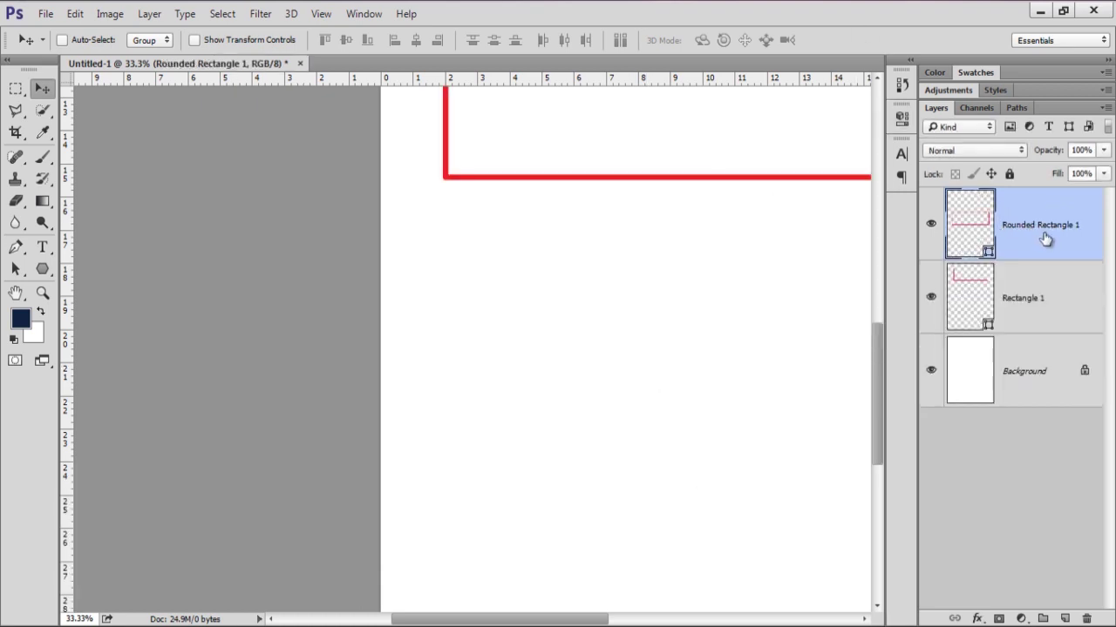
{"action": "key", "text": "Delete"}
{"action": "key", "text": "Delete"}
{"action": "key", "text": "ctrl+alt+z"}
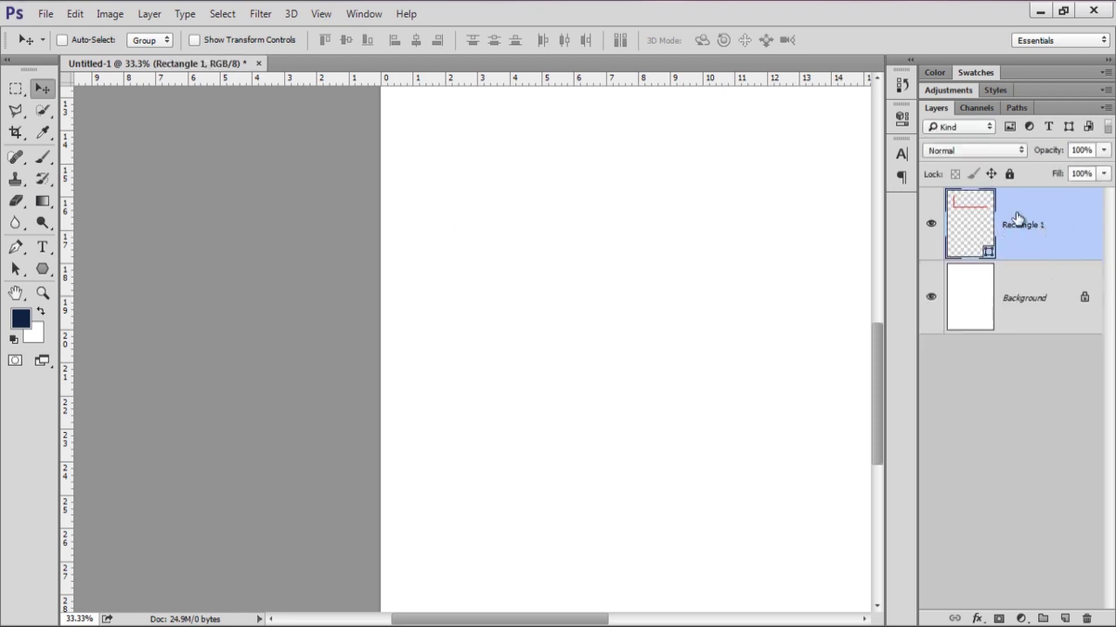
Delete Rectangle 1 with the trash icon and confirm, leaving only the Background.
{"action": "mouse_move", "coordinate": [1016, 218]}
{"action": "left_mouse_down"}
{"action": "mouse_move", "coordinate": [1050, 543]}
{"action": "mouse_move", "coordinate": [1089, 620]}
{"action": "left_mouse_up"}
{"action": "key", "text": "ctrl+z"}
{"action": "left_click", "coordinate": [1087, 618]}
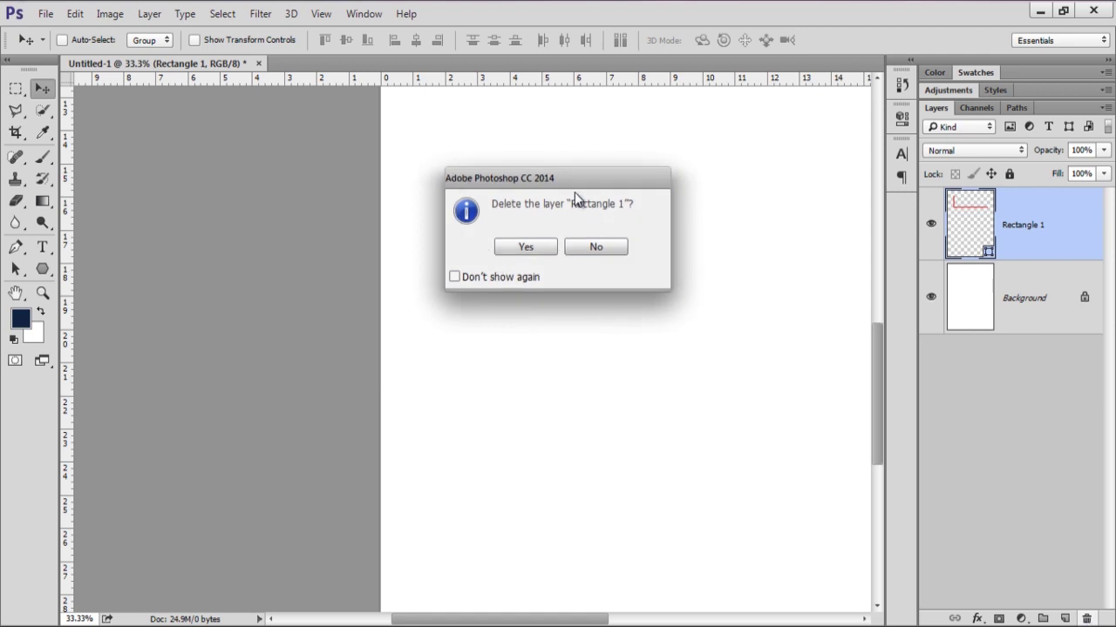
{"action": "left_click", "coordinate": [523, 248]}
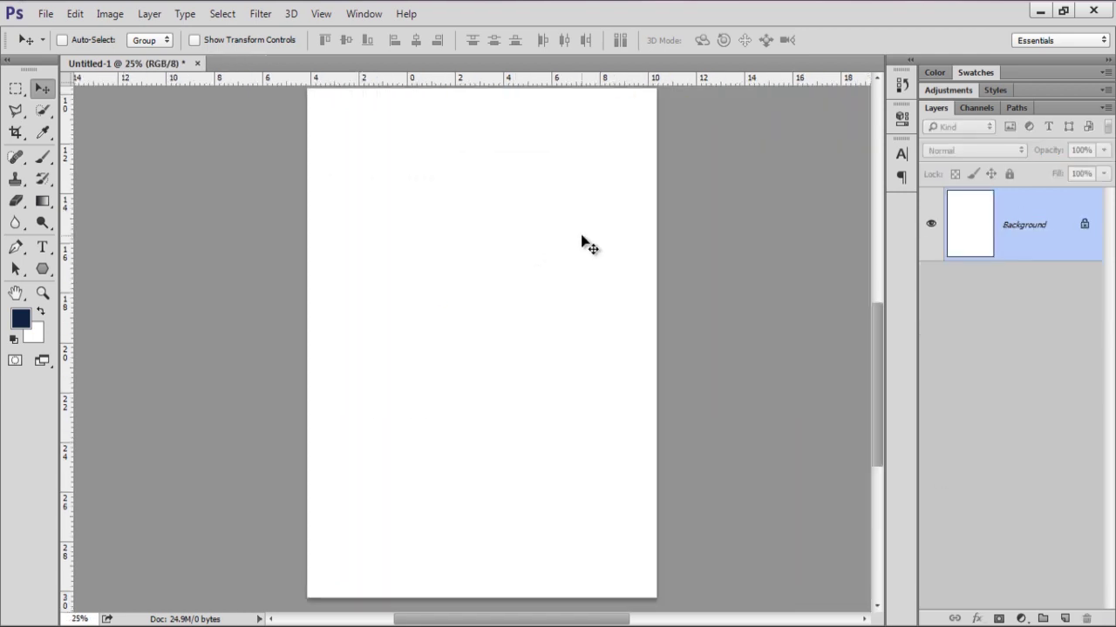
{"action": "left_click", "coordinate": [38, 271]}
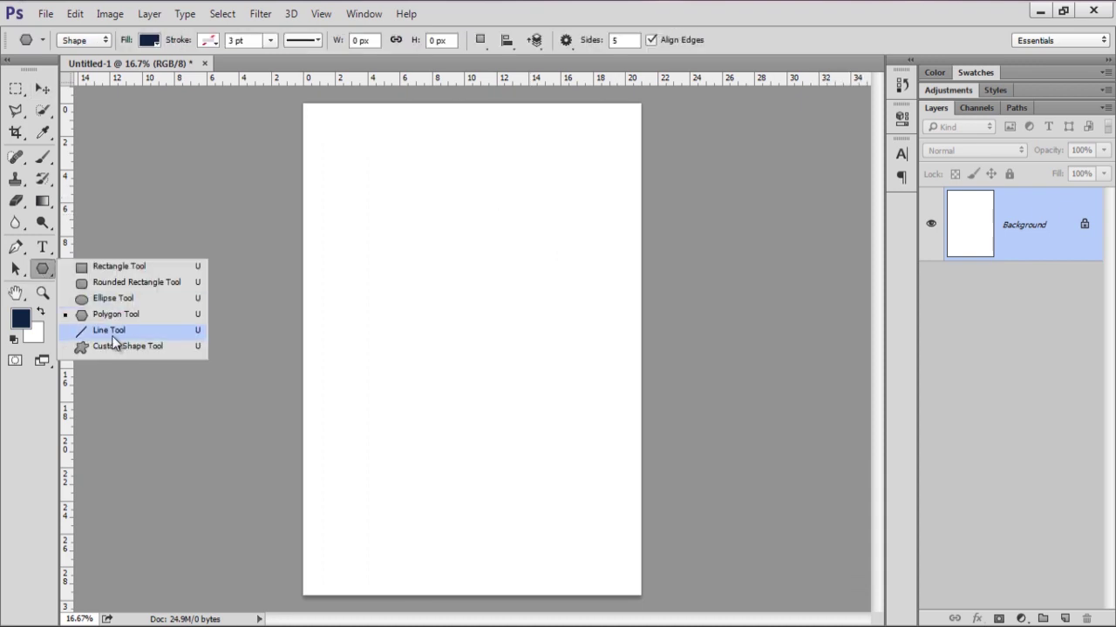
{"action": "left_click", "coordinate": [117, 331]}
{"action": "left_click_drag", "start_coordinate": [360, 204], "coordinate": [577, 207]}
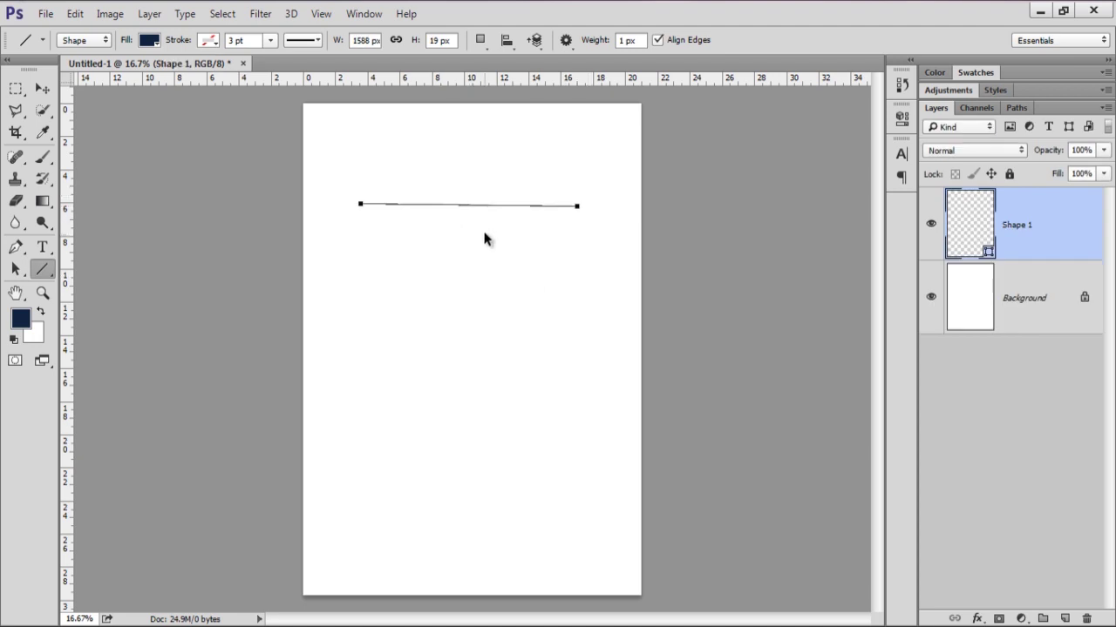
{"action": "key", "text": "ctrl+z"}
{"action": "left_click_drag", "start_coordinate": [362, 197], "coordinate": [558, 231]}
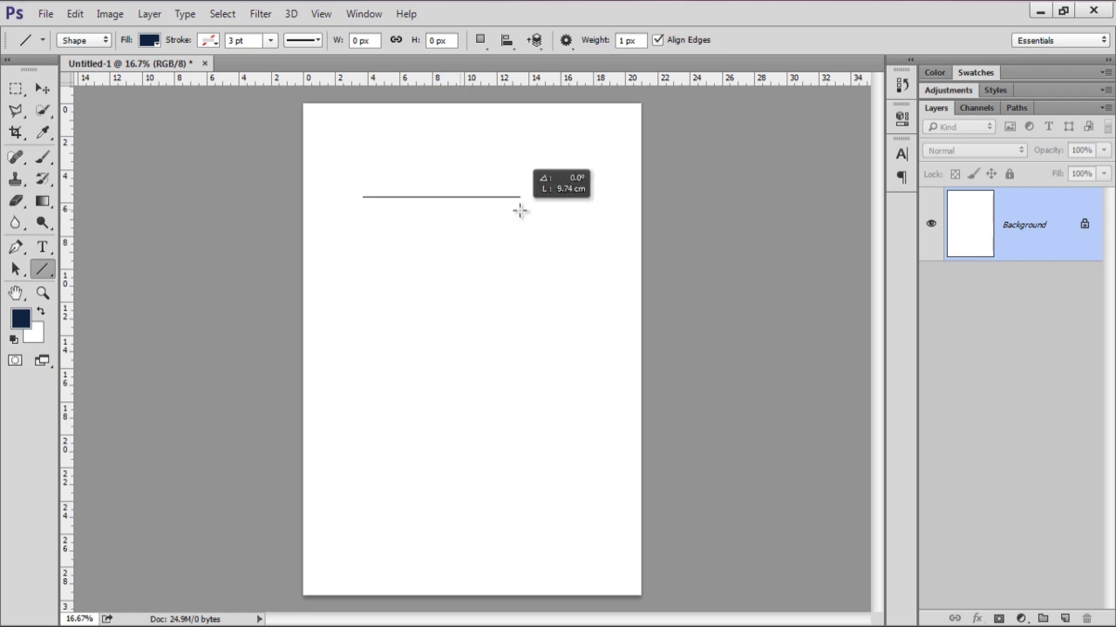
{"action": "left_click_drag", "start_coordinate": [559, 231], "coordinate": [520, 210]}
{"action": "left_click_drag", "start_coordinate": [574, 157], "coordinate": [573, 381]}
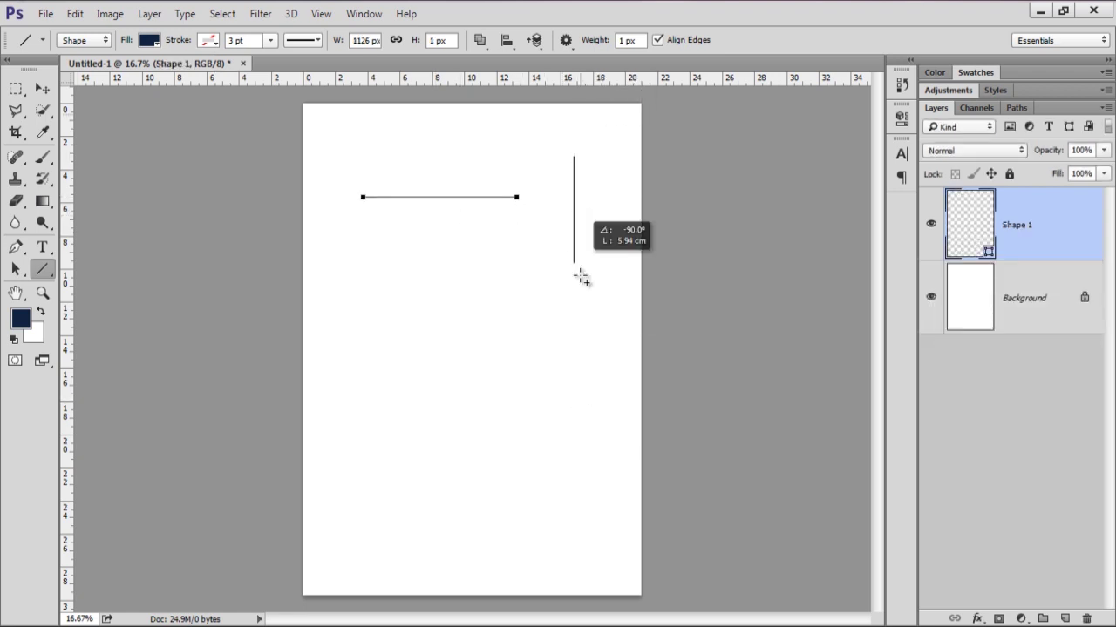
{"action": "left_click_drag", "start_coordinate": [537, 270], "coordinate": [421, 270]}
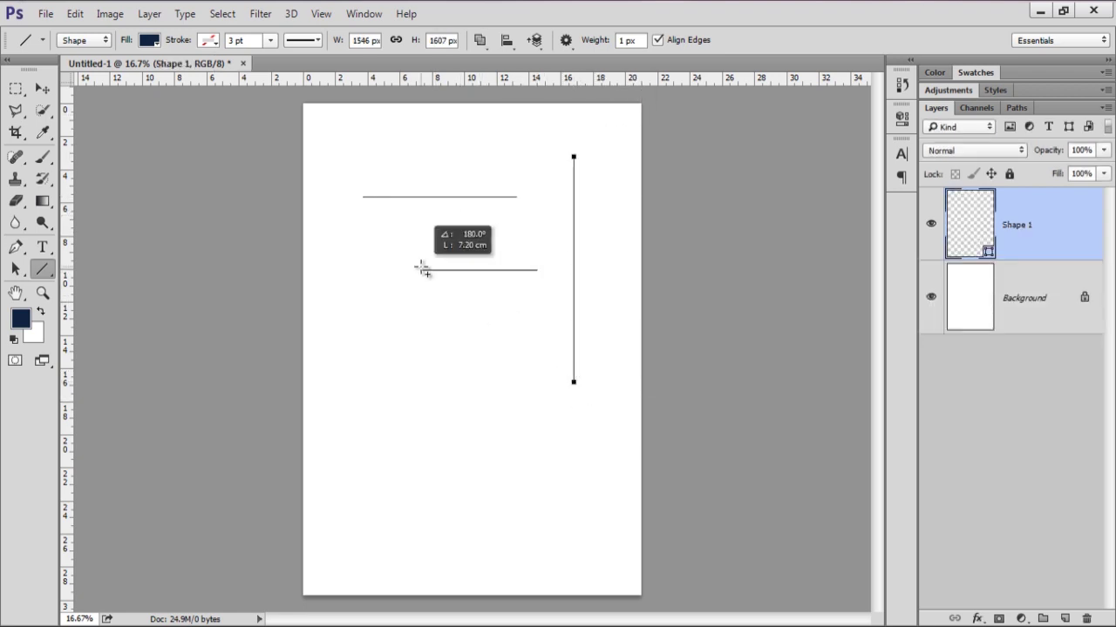
{"action": "mouse_move", "coordinate": [554, 182]}
{"action": "left_mouse_down"}
{"action": "mouse_move", "coordinate": [414, 178]}
{"action": "mouse_move", "coordinate": [447, 209]}
{"action": "left_mouse_up"}
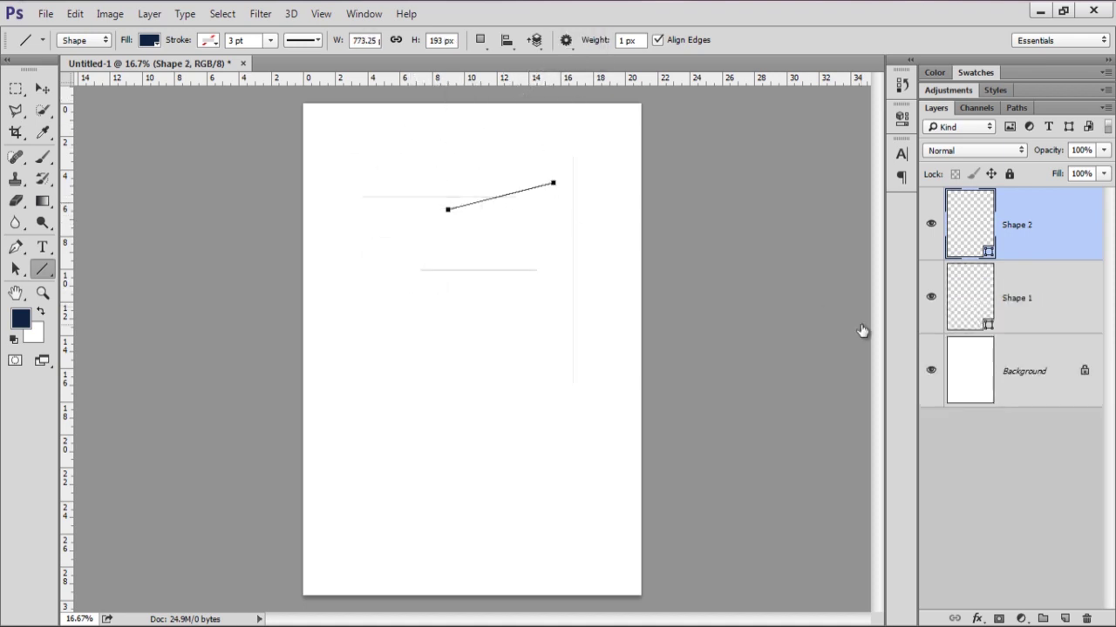
{"action": "key", "text": "Delete"}
{"action": "key", "text": "Delete"}
{"action": "right_click", "coordinate": [1050, 237]}
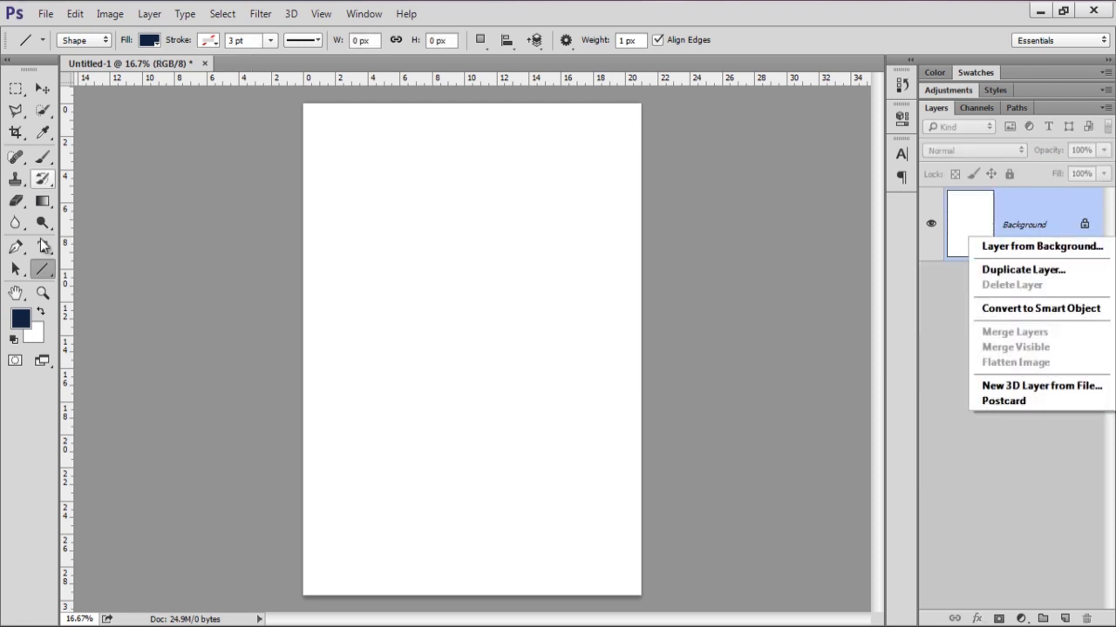
{"action": "left_click", "coordinate": [41, 272]}
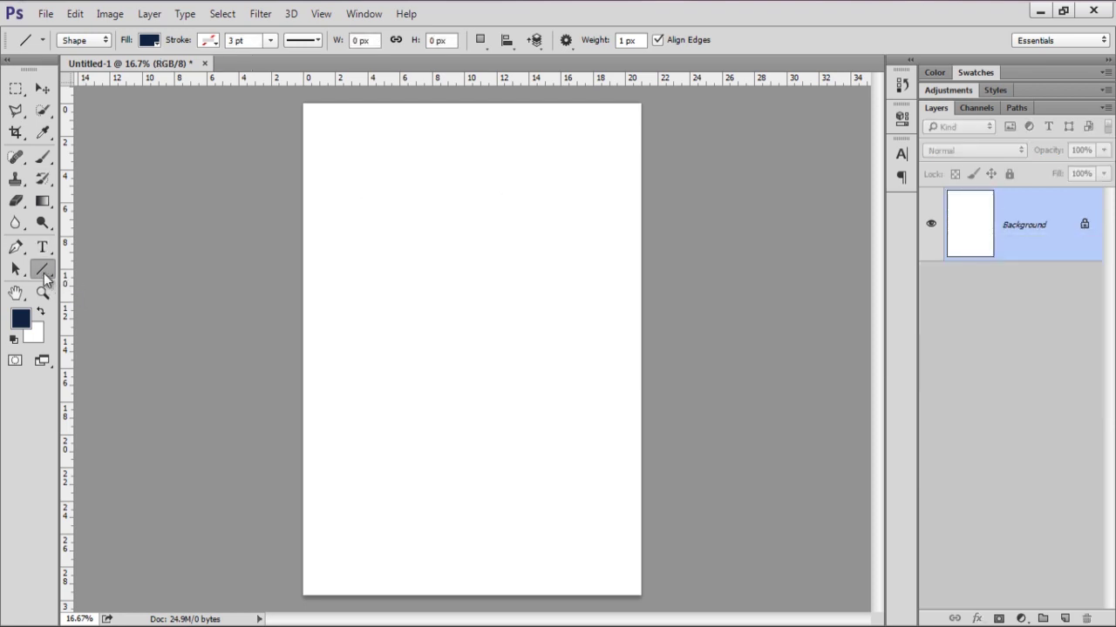
Select the Custom Shape Tool and choose the envelope shape from the Shape picker.
{"action": "left_click", "coordinate": [43, 273]}
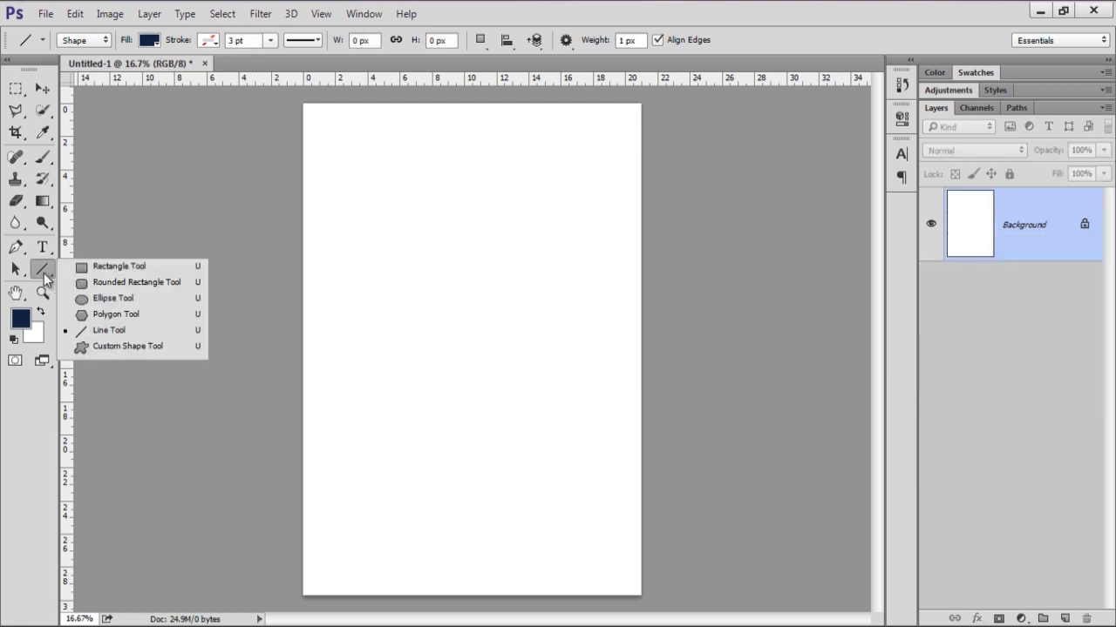
{"action": "left_click", "coordinate": [97, 347]}
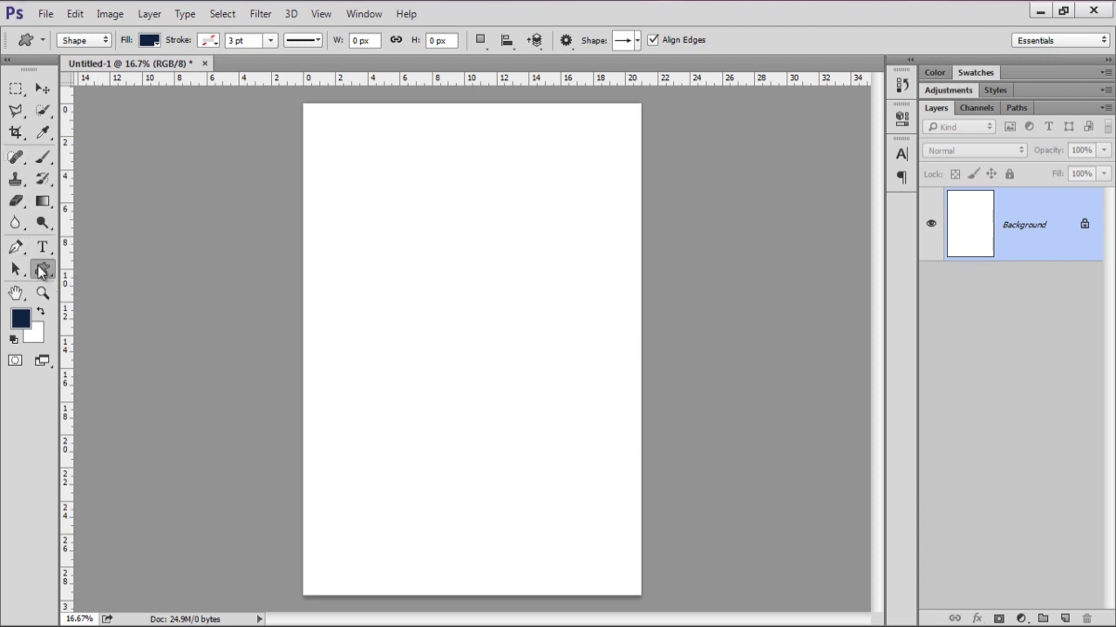
{"action": "right_click", "coordinate": [40, 272]}
{"action": "left_click", "coordinate": [42, 271]}
{"action": "left_click", "coordinate": [636, 41]}
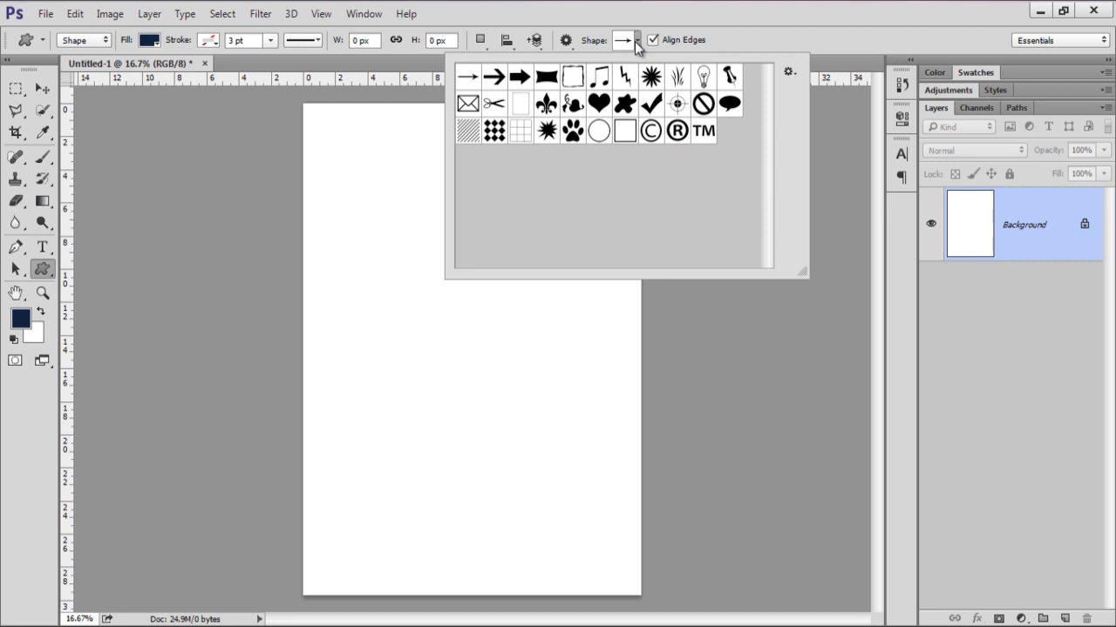
{"action": "left_click", "coordinate": [468, 104]}
{"action": "double_click", "coordinate": [471, 107]}
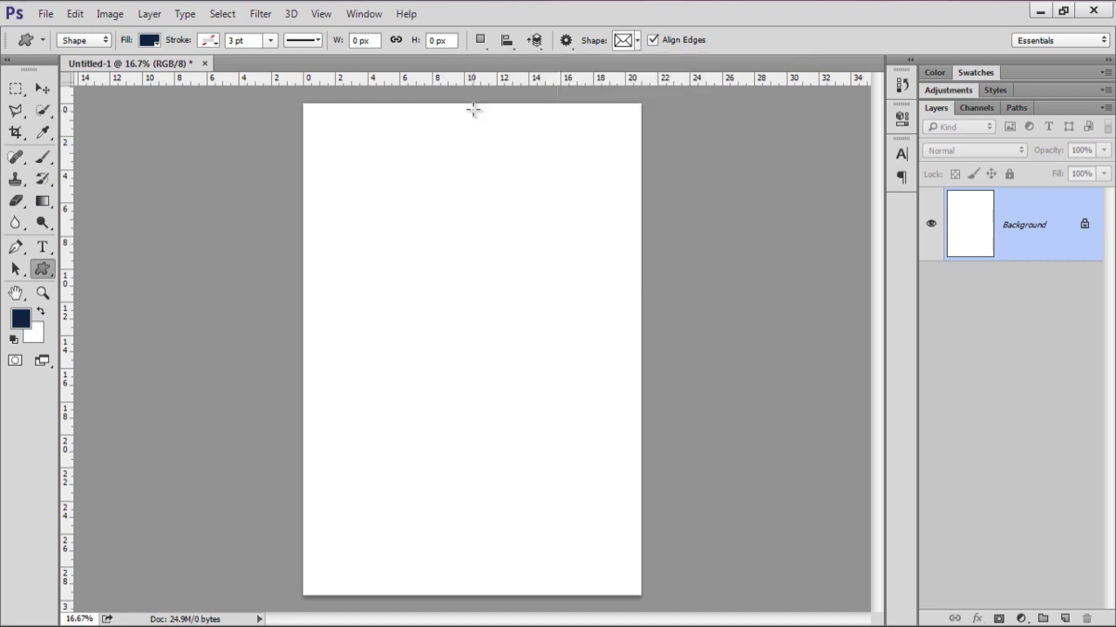
{"action": "mouse_move", "coordinate": [372, 145]}
{"action": "left_mouse_down"}
{"action": "mouse_move", "coordinate": [414, 186]}
{"action": "mouse_move", "coordinate": [550, 264]}
{"action": "mouse_move", "coordinate": [433, 209]}
{"action": "mouse_move", "coordinate": [555, 253]}
{"action": "mouse_move", "coordinate": [443, 169]}
{"action": "mouse_move", "coordinate": [386, 195]}
{"action": "mouse_move", "coordinate": [612, 256]}
{"action": "mouse_move", "coordinate": [415, 231]}
{"action": "mouse_move", "coordinate": [450, 246]}
{"action": "mouse_move", "coordinate": [388, 201]}
{"action": "mouse_move", "coordinate": [600, 351]}
{"action": "mouse_move", "coordinate": [534, 311]}
{"action": "mouse_move", "coordinate": [590, 351]}
{"action": "mouse_move", "coordinate": [470, 339]}
{"action": "mouse_move", "coordinate": [549, 316]}
{"action": "mouse_move", "coordinate": [552, 194]}
{"action": "mouse_move", "coordinate": [710, 348]}
{"action": "mouse_move", "coordinate": [517, 213]}
{"action": "mouse_move", "coordinate": [654, 341]}
{"action": "mouse_move", "coordinate": [560, 306]}
{"action": "mouse_move", "coordinate": [443, 232]}
{"action": "mouse_move", "coordinate": [571, 318]}
{"action": "left_mouse_up"}
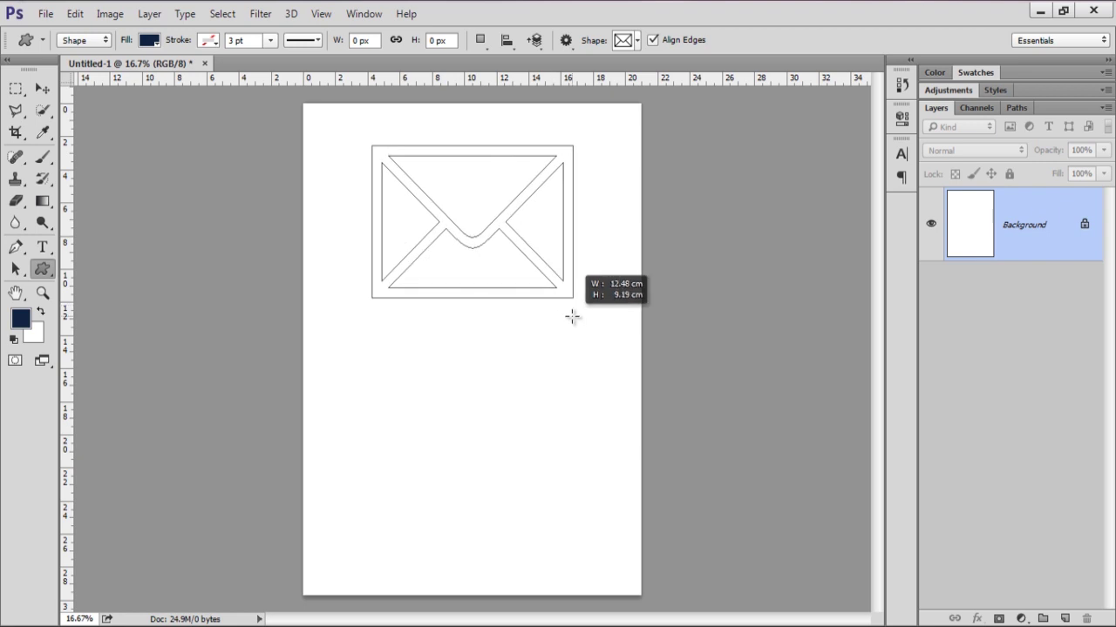
{"action": "left_click_drag", "start_coordinate": [572, 318], "coordinate": [573, 317]}
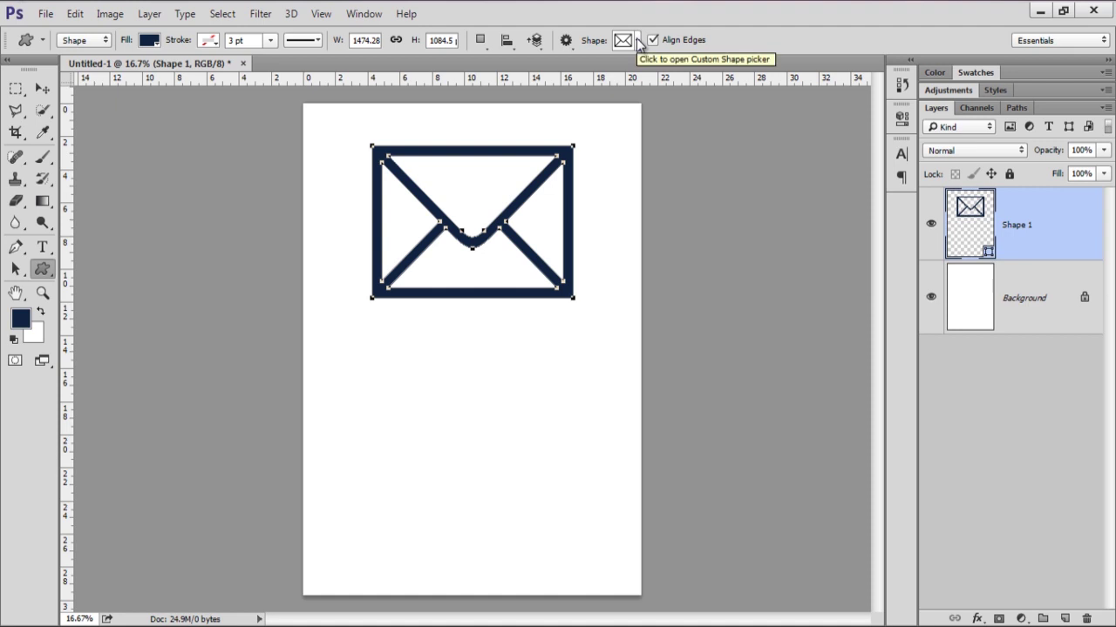
{"action": "left_click", "coordinate": [159, 44]}
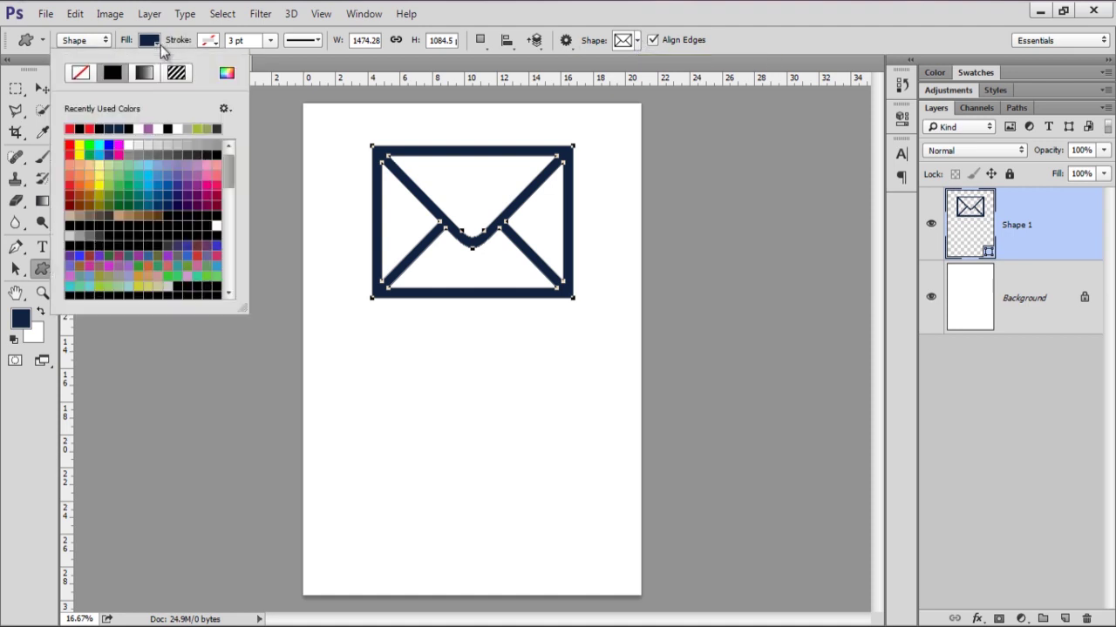
{"action": "left_click", "coordinate": [80, 74]}
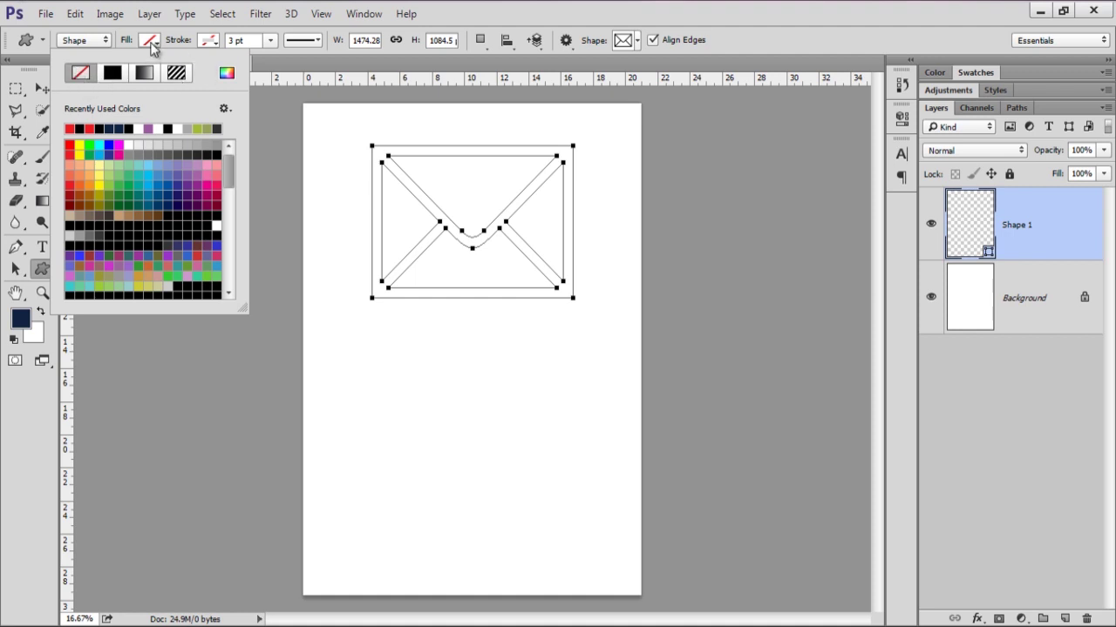
{"action": "left_click", "coordinate": [445, 160]}
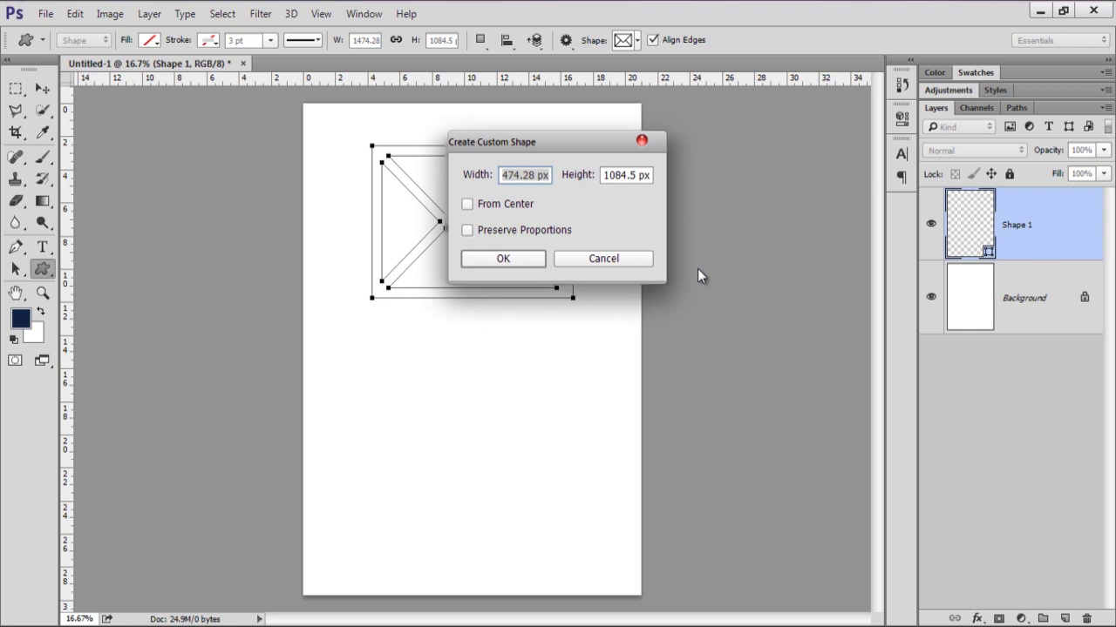
{"action": "left_click", "coordinate": [606, 272]}
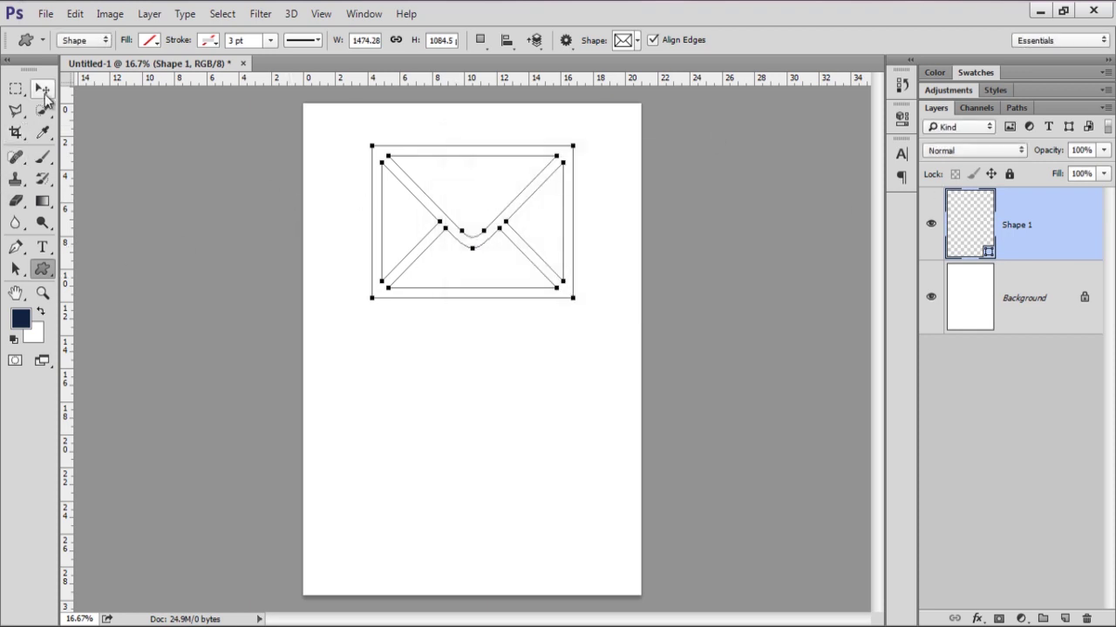
{"action": "left_click", "coordinate": [42, 89]}
{"action": "key", "text": "Delete"}
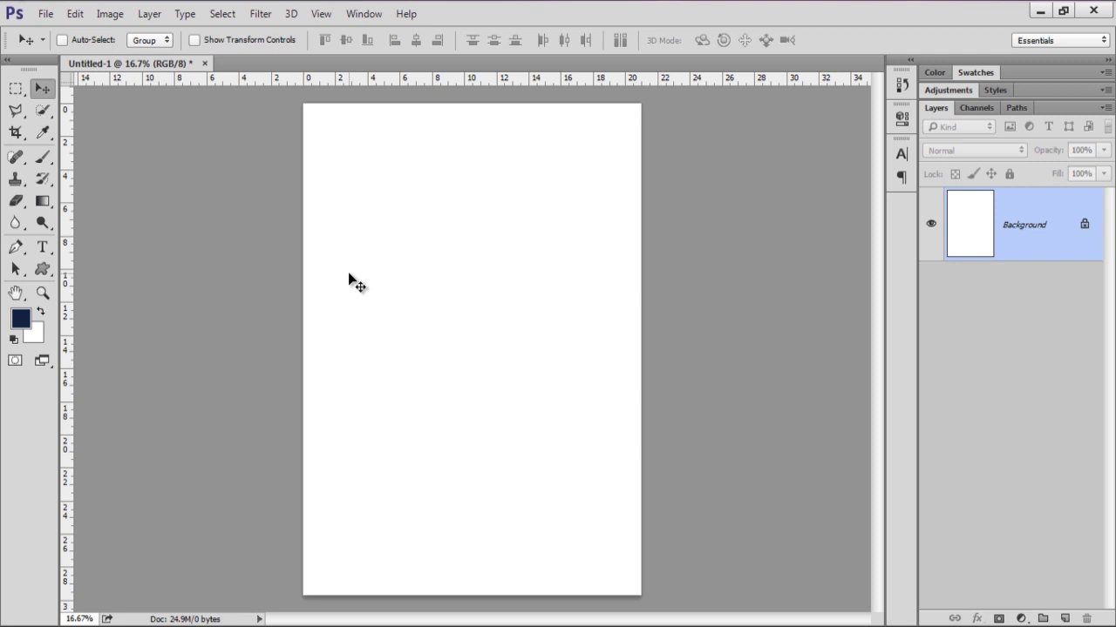
{"action": "key", "text": "u"}
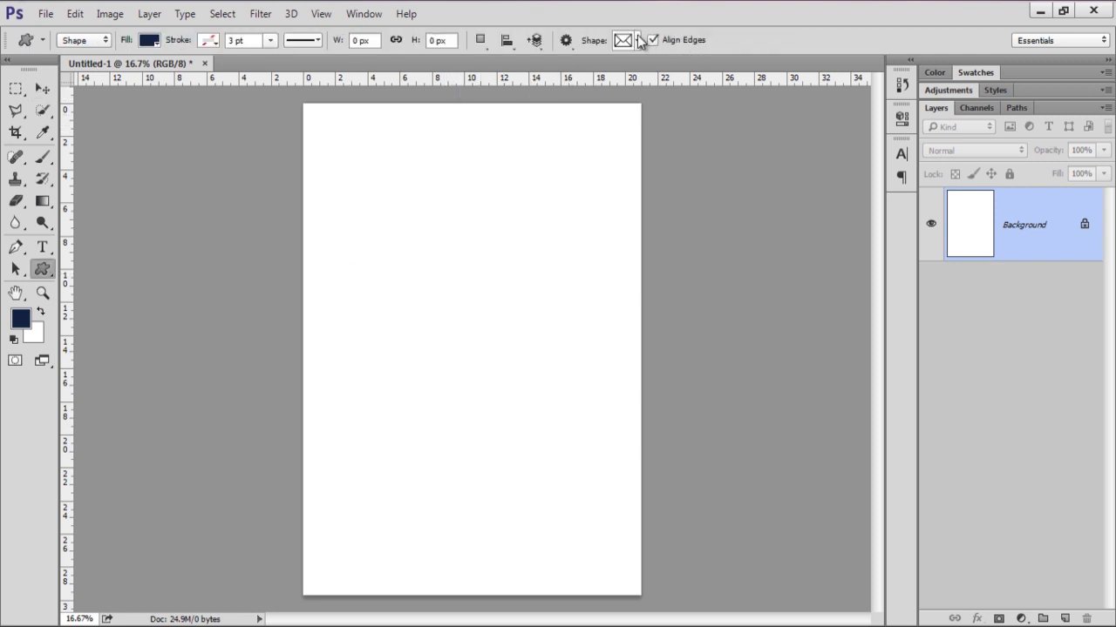
Check the Custom Shape picker, then minimize Photoshop to reveal the desktop.
{"action": "left_click", "coordinate": [637, 40]}
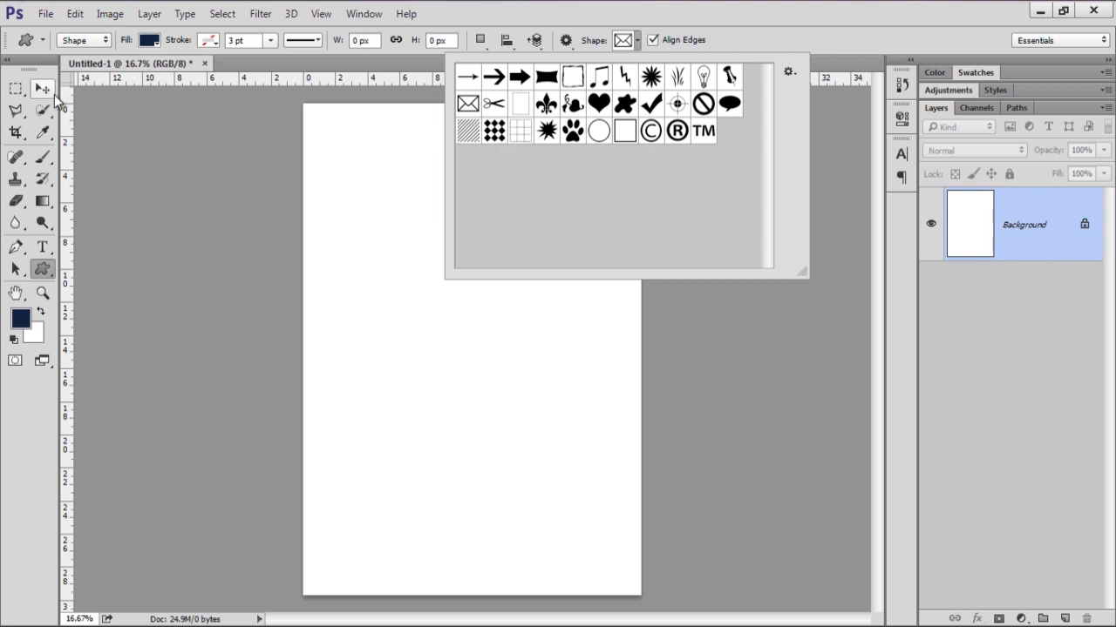
{"action": "left_click", "coordinate": [42, 89]}
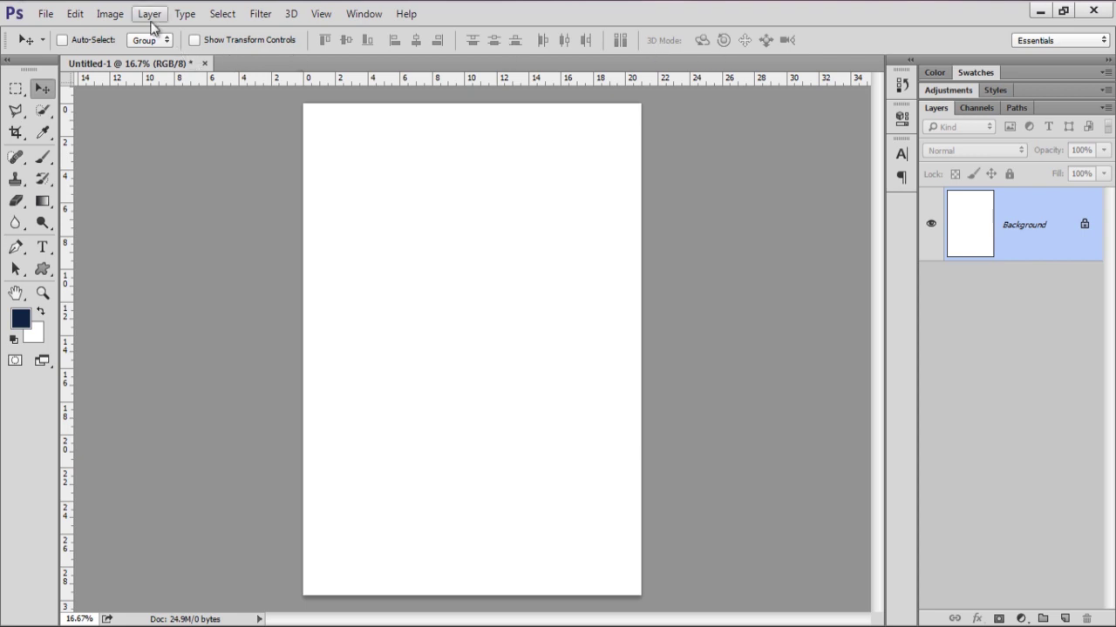
{"action": "left_click", "coordinate": [1040, 15]}
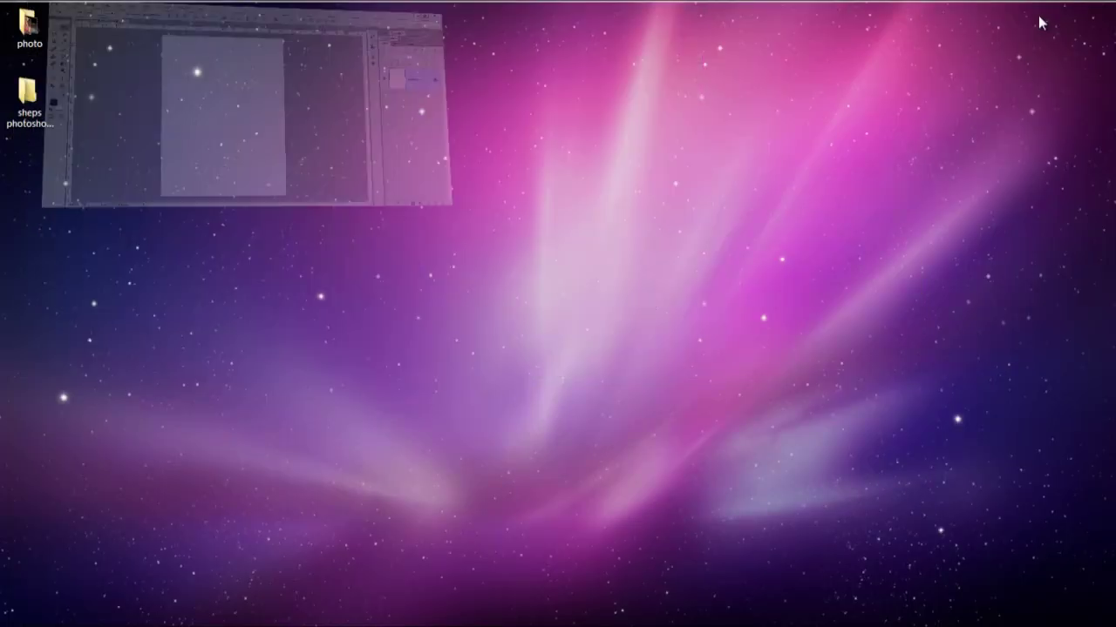
Open the desktop shapes folder and view its files as large icons.
{"action": "left_click", "coordinate": [47, 97]}
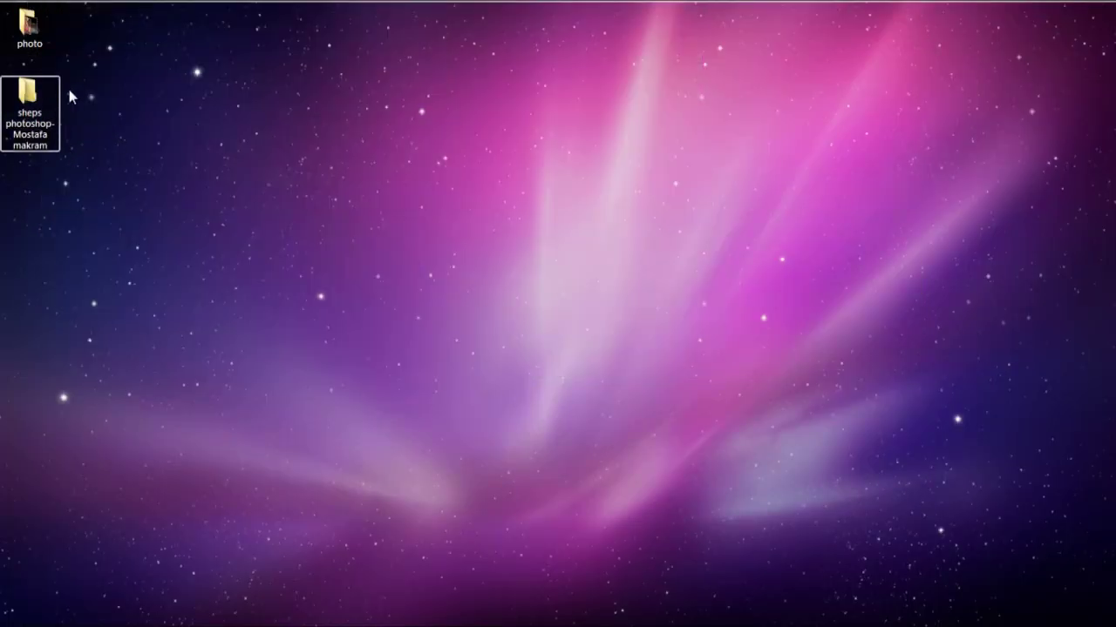
{"action": "double_click", "coordinate": [30, 98]}
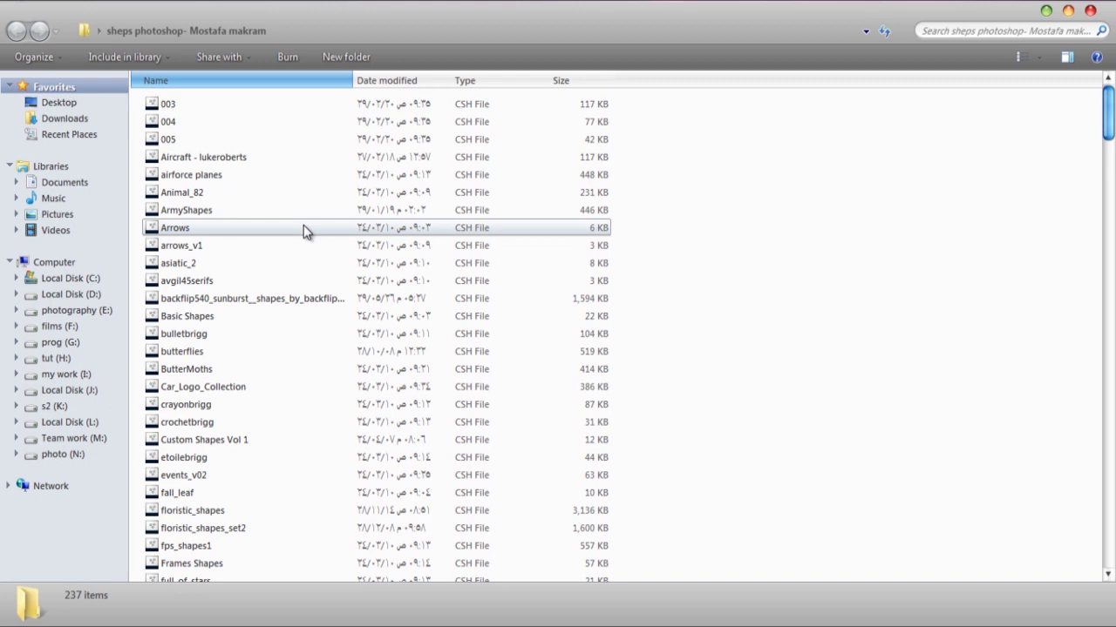
{"action": "left_click_drag", "start_coordinate": [211, 140], "coordinate": [237, 283]}
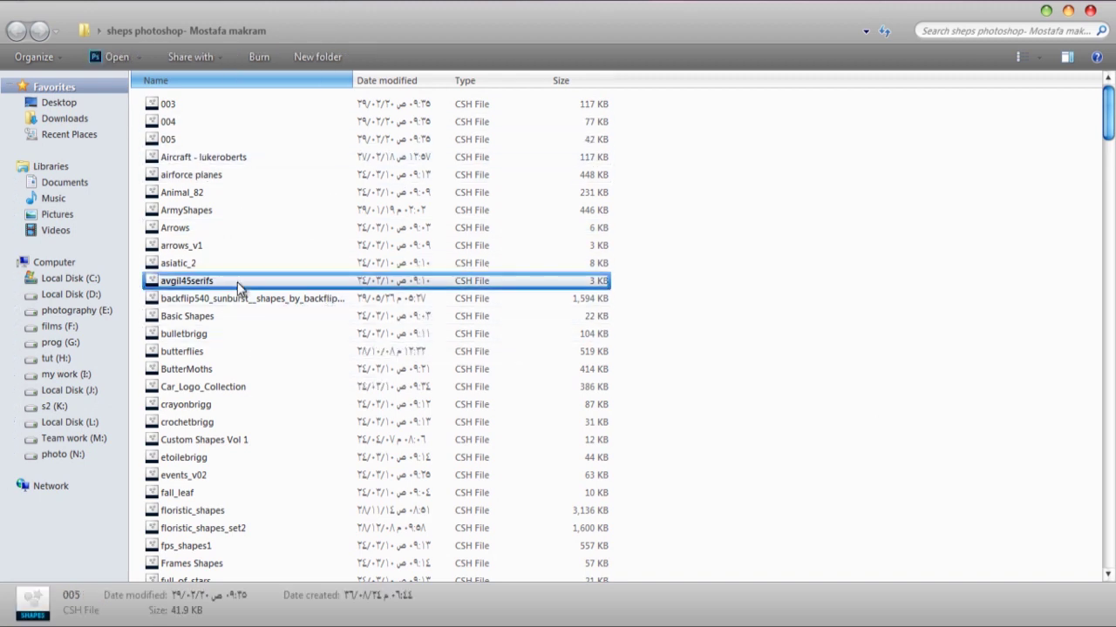
{"action": "left_click", "coordinate": [179, 124], "text": "ctrl"}
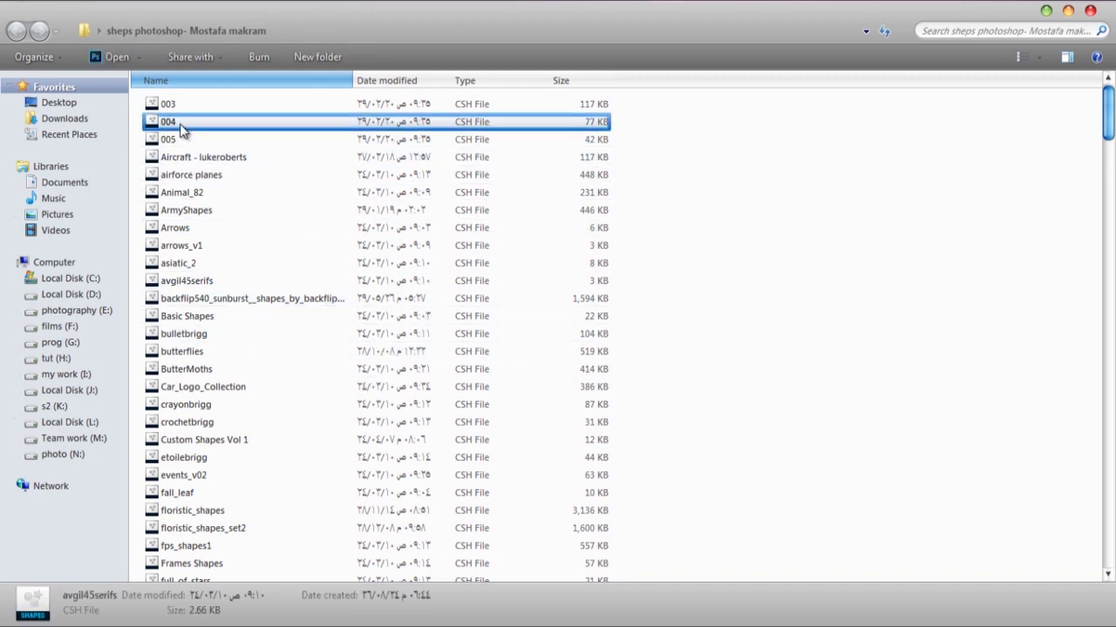
{"action": "left_click", "coordinate": [1039, 57]}
{"action": "left_click", "coordinate": [1039, 30]}
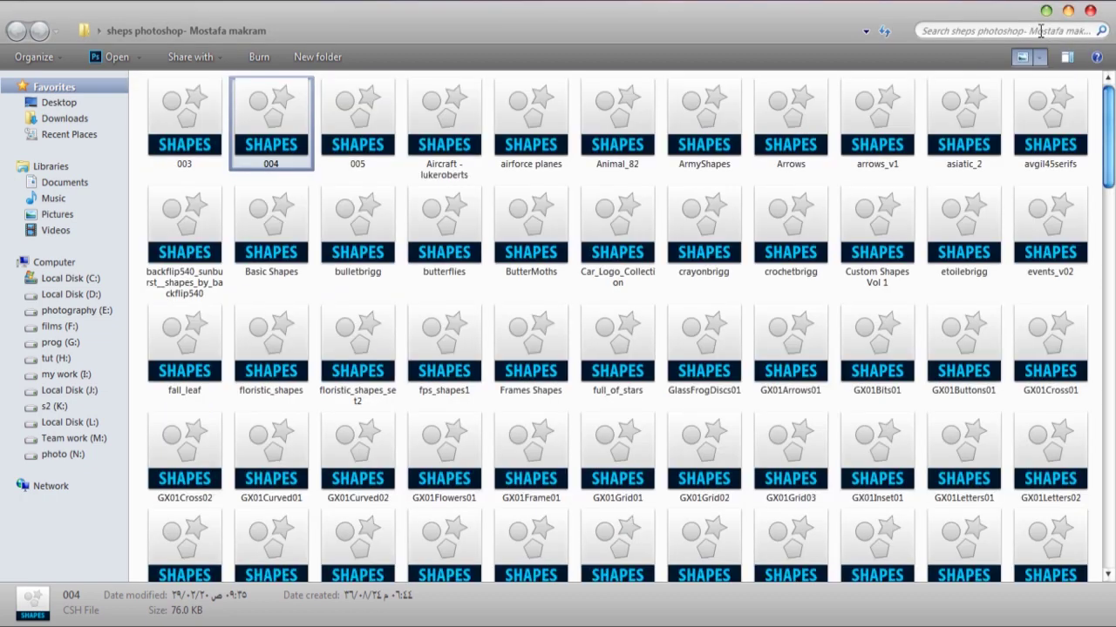
{"action": "left_click", "coordinate": [784, 301]}
Select all 237 .csh shape files and drag them toward Photoshop.
{"action": "key", "text": "ctrl+a"}
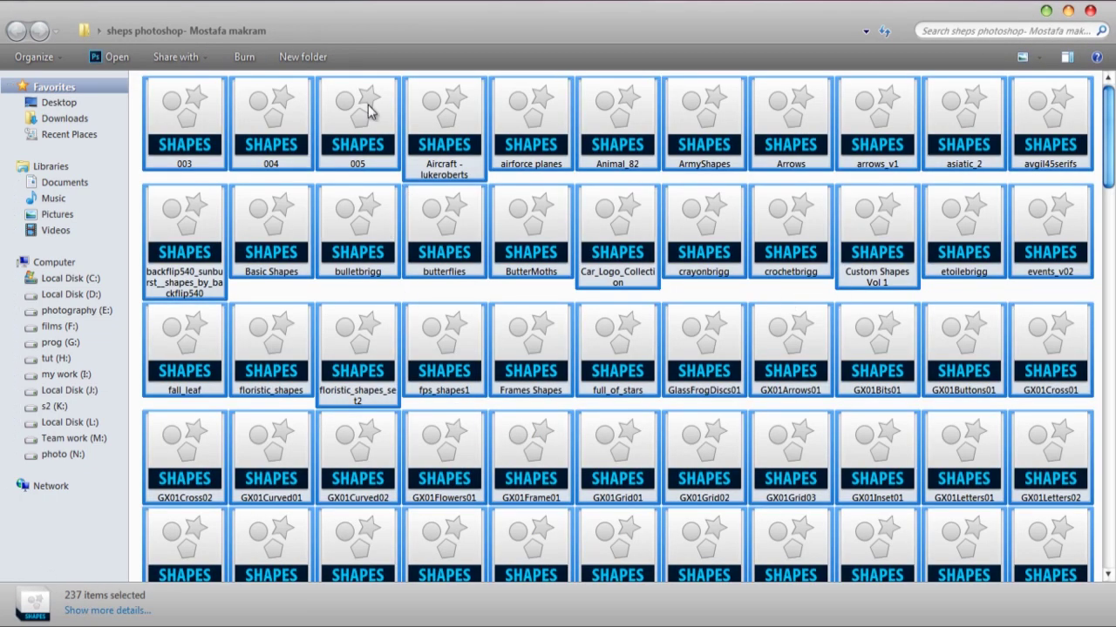
{"action": "double_click", "coordinate": [293, 158]}
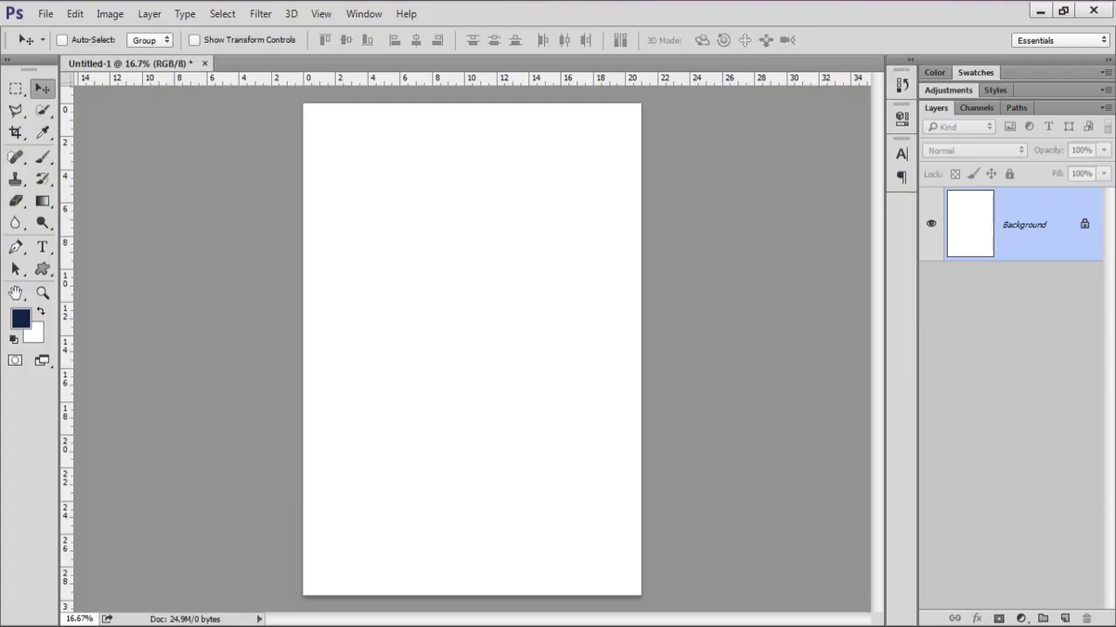
{"action": "left_click", "coordinate": [42, 269]}
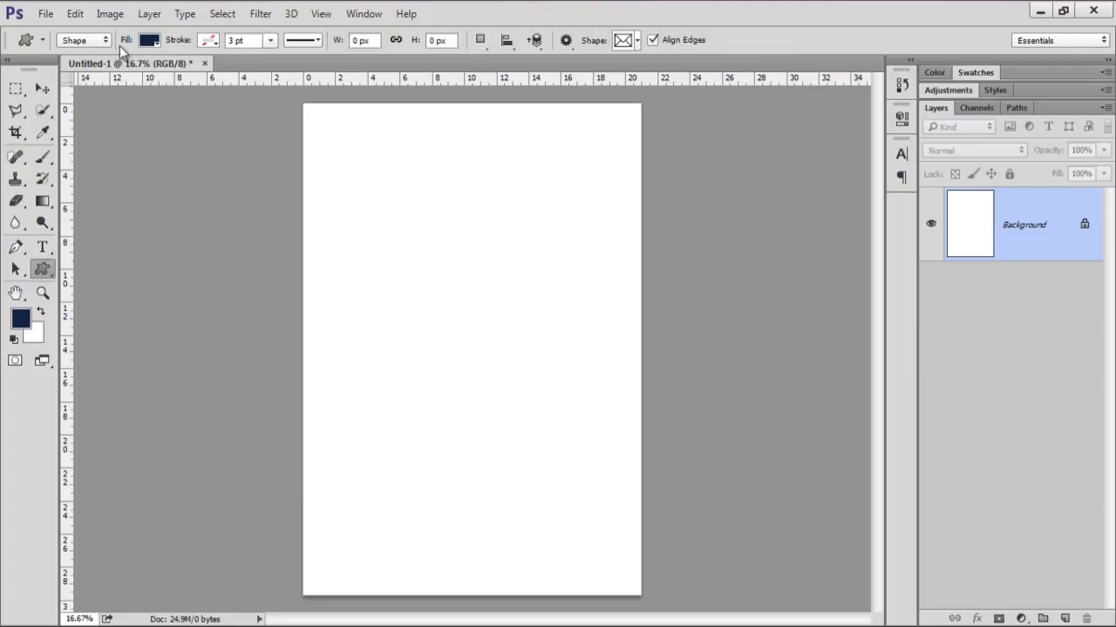
{"action": "left_click", "coordinate": [196, 0]}
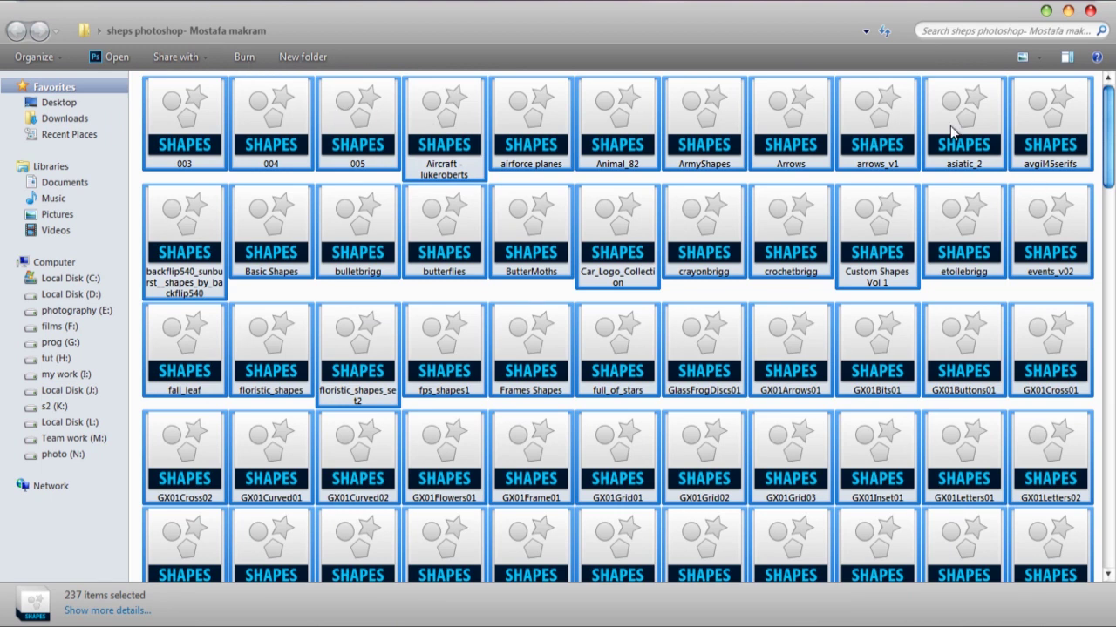
{"action": "mouse_move", "coordinate": [449, 122]}
{"action": "left_mouse_down"}
{"action": "mouse_move", "coordinate": [103, 3]}
{"action": "mouse_move", "coordinate": [630, 45]}
{"action": "left_mouse_up"}
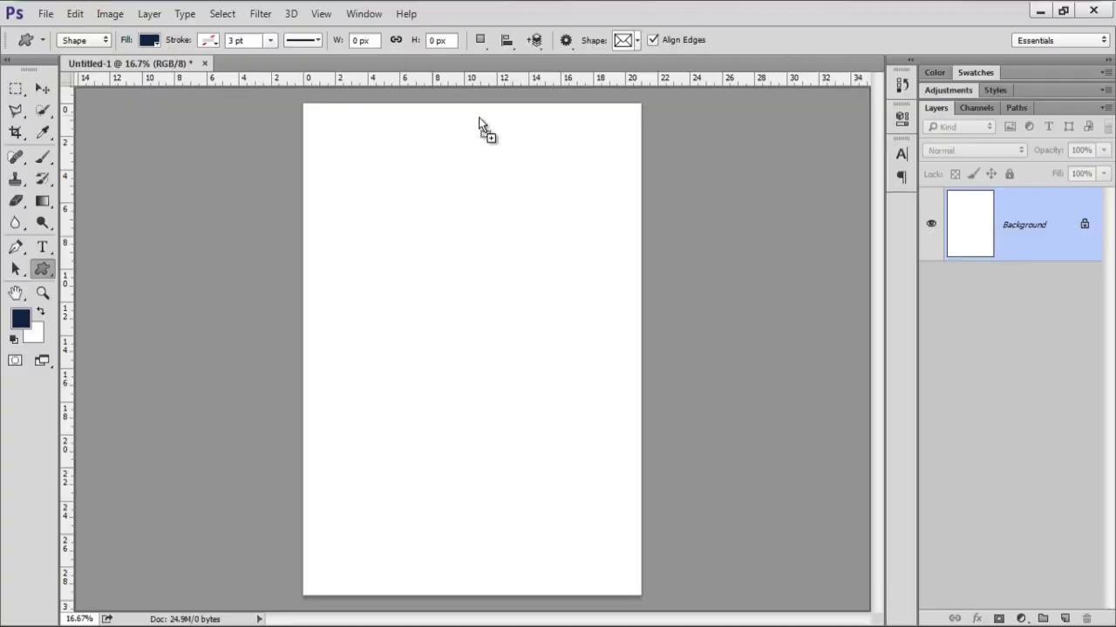
Drop the shape files into Photoshop and dismiss four 'Exceeded the maximum number of shapes' errors.
{"action": "left_click_drag", "start_coordinate": [630, 46], "coordinate": [625, 45]}
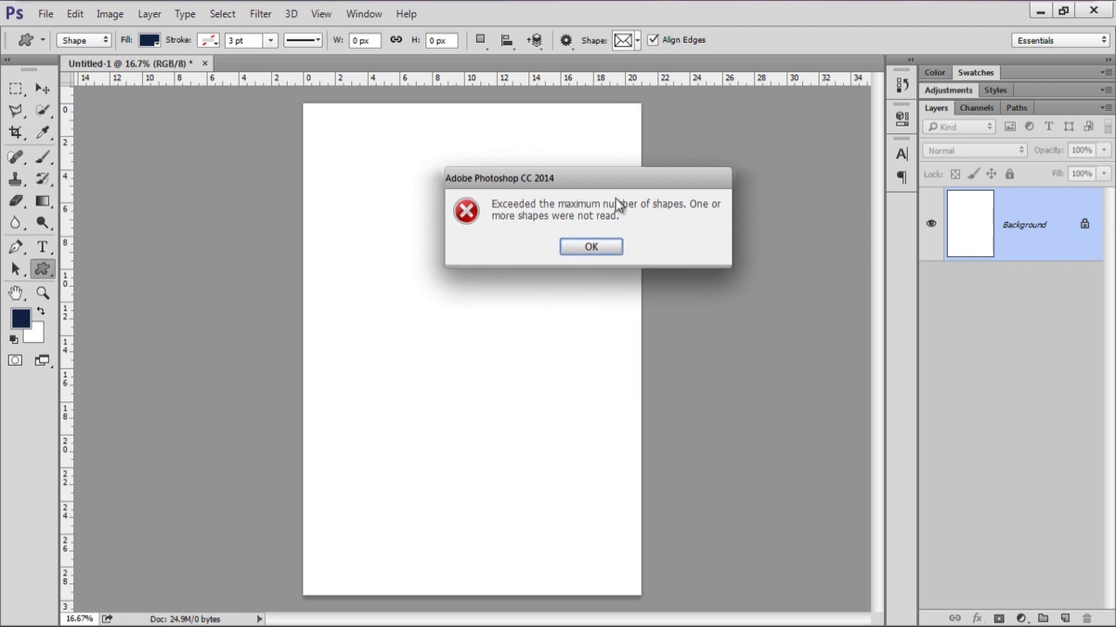
{"action": "left_click", "coordinate": [590, 246]}
{"action": "left_click", "coordinate": [588, 247]}
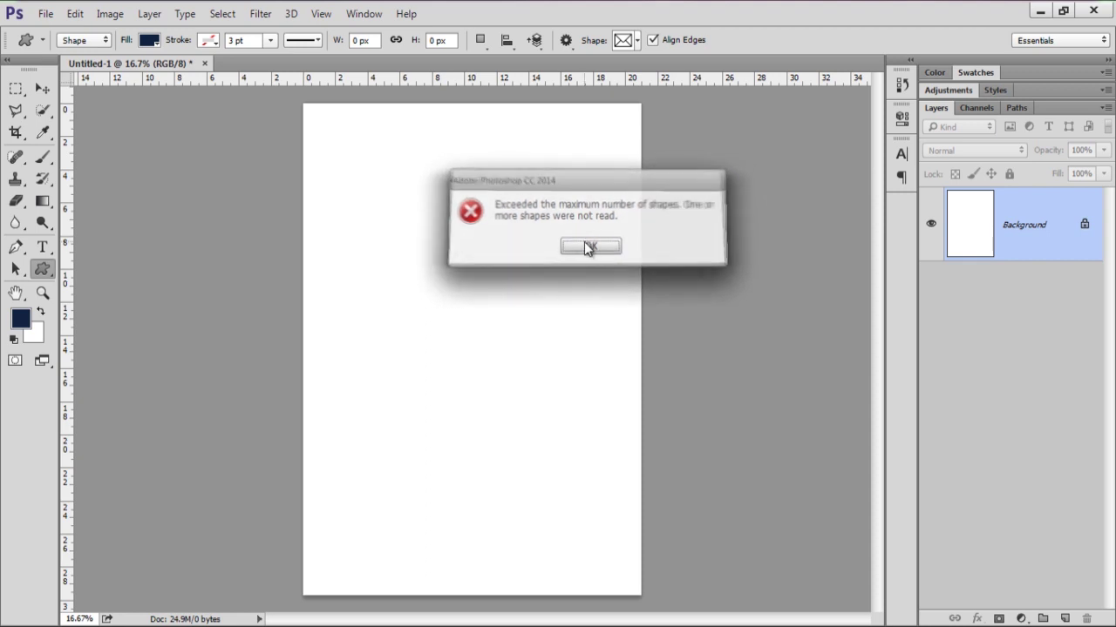
{"action": "left_click", "coordinate": [588, 246]}
{"action": "left_click", "coordinate": [588, 246]}
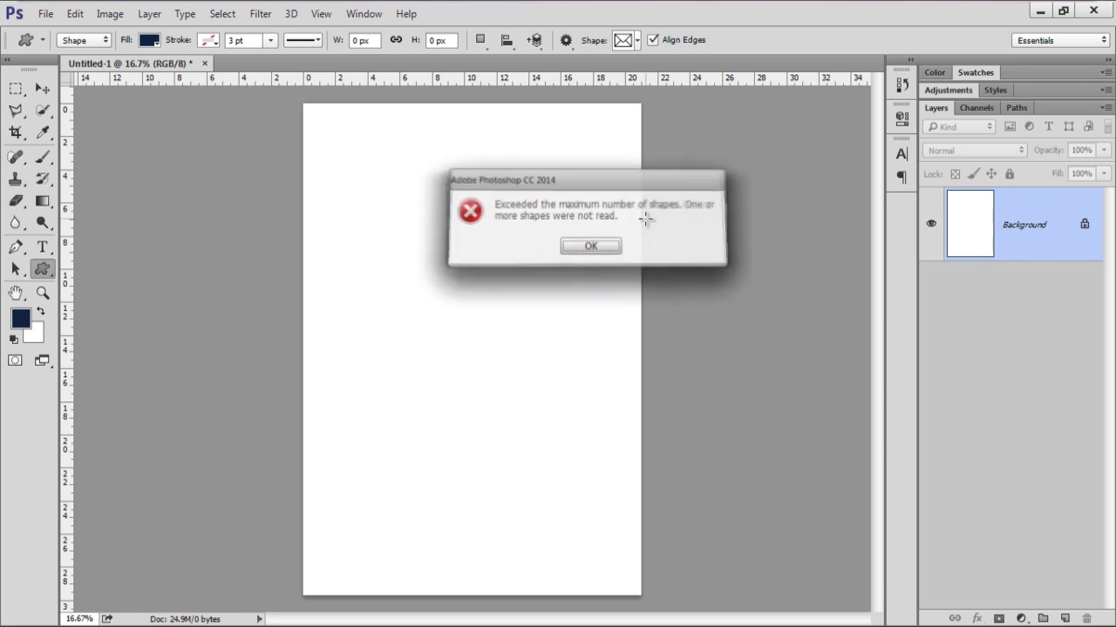
Enlarge the Custom Shape picker and try the splat and swirl shapes.
{"action": "left_click", "coordinate": [638, 40]}
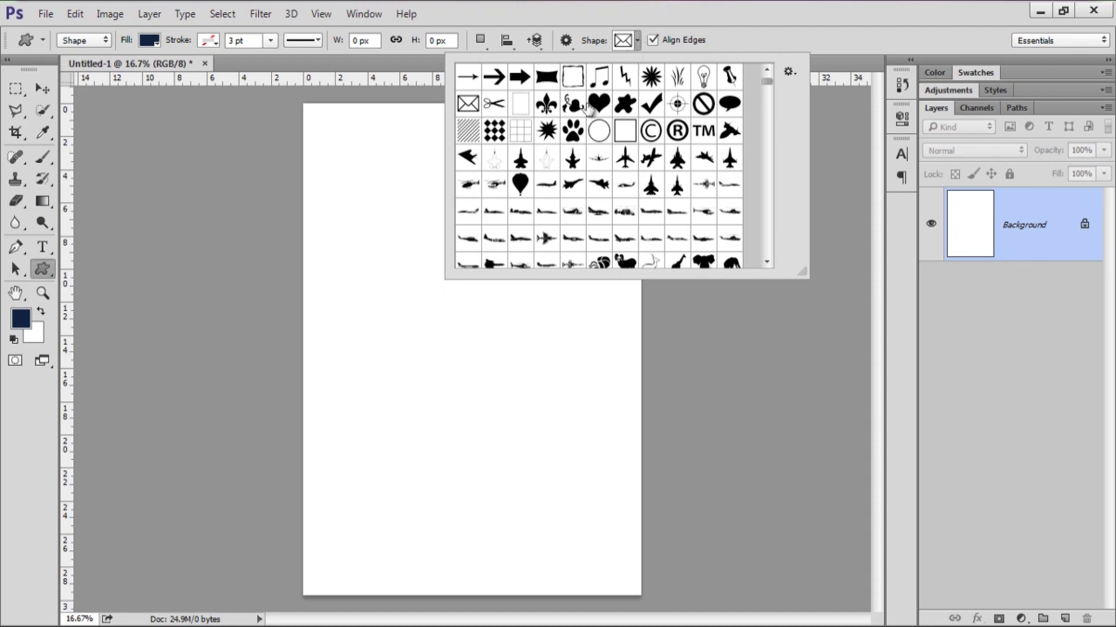
{"action": "left_click_drag", "start_coordinate": [803, 274], "coordinate": [1071, 401]}
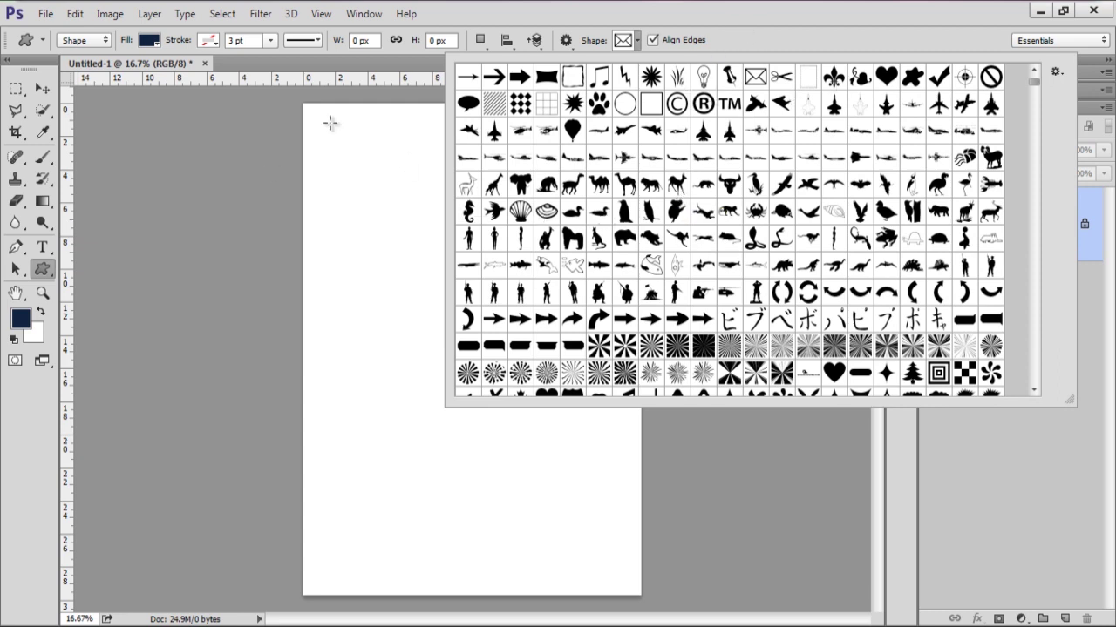
{"action": "left_click_drag", "start_coordinate": [1035, 82], "coordinate": [1035, 190]}
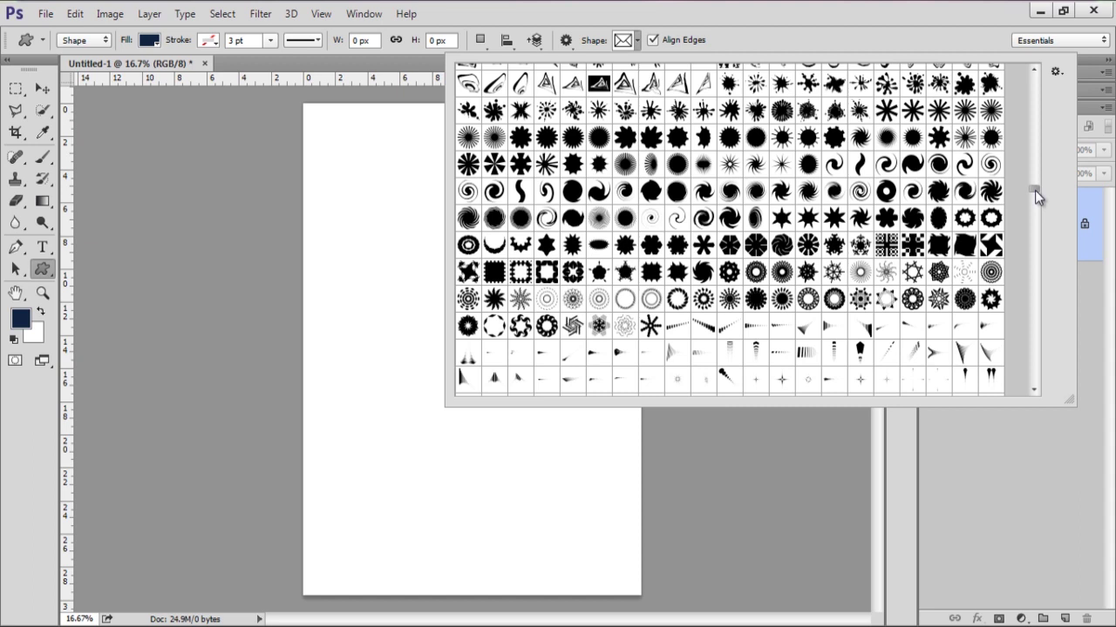
{"action": "left_click", "coordinate": [703, 138]}
{"action": "scroll", "coordinate": [685, 197], "scroll_direction": "down", "scroll_amount": 4}
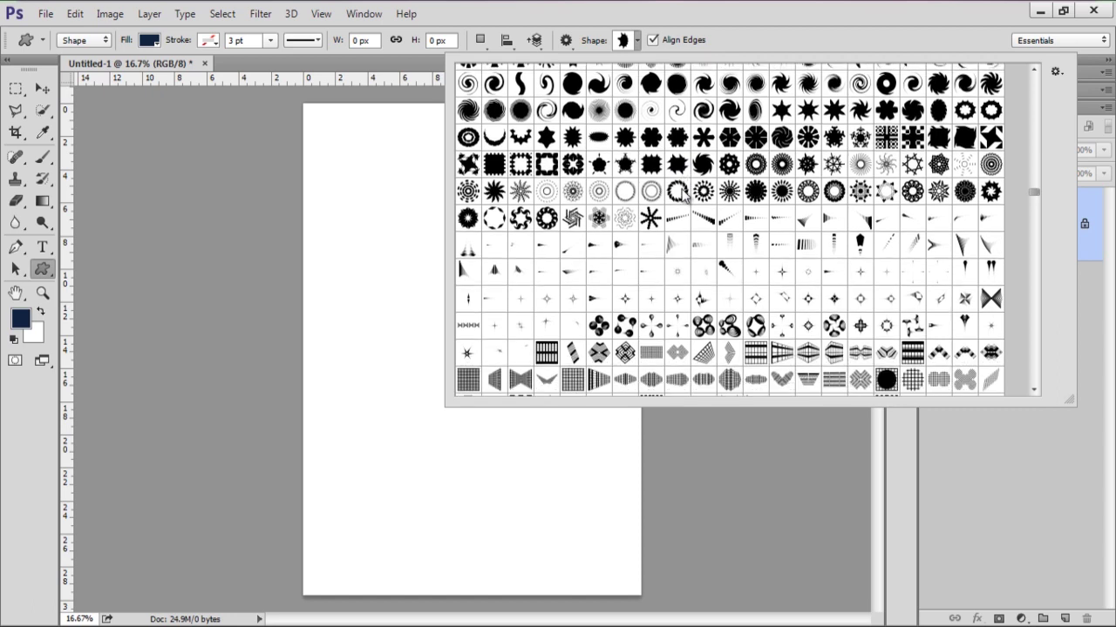
{"action": "left_click", "coordinate": [711, 170]}
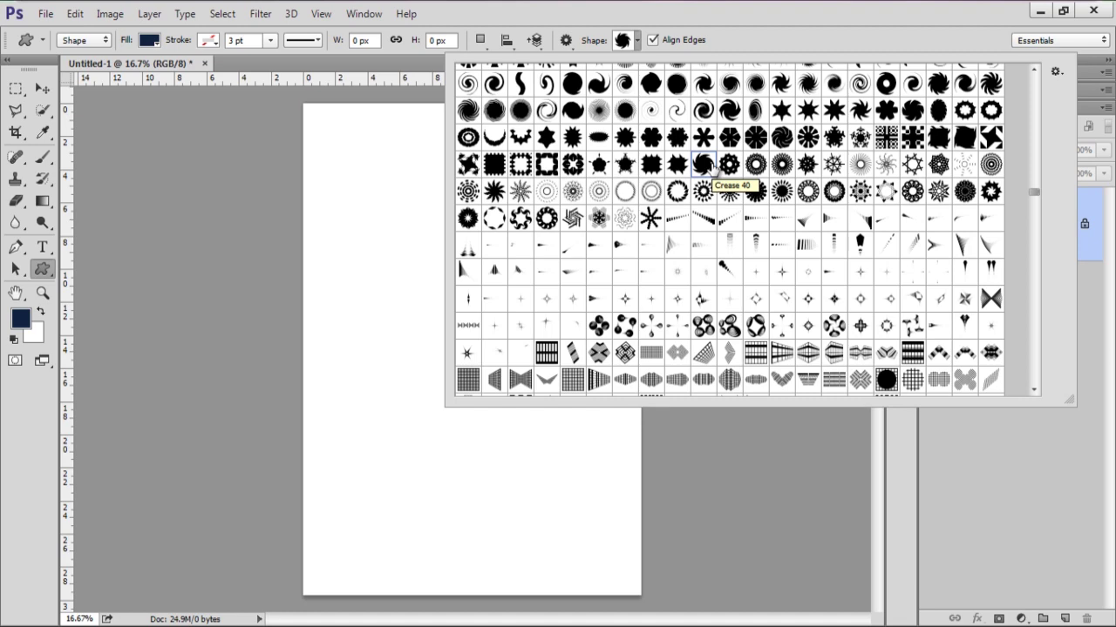
Browse the loaded shapes and pick the thin spiky ring as the custom shape.
{"action": "scroll", "coordinate": [710, 170], "scroll_direction": "down", "scroll_amount": 2}
{"action": "scroll", "coordinate": [749, 192], "scroll_direction": "down", "scroll_amount": 3}
{"action": "scroll", "coordinate": [793, 218], "scroll_direction": "down", "scroll_amount": 5}
{"action": "scroll", "coordinate": [826, 241], "scroll_direction": "down", "scroll_amount": 1}
{"action": "scroll", "coordinate": [826, 240], "scroll_direction": "down", "scroll_amount": 3}
{"action": "scroll", "coordinate": [827, 241], "scroll_direction": "down", "scroll_amount": 3}
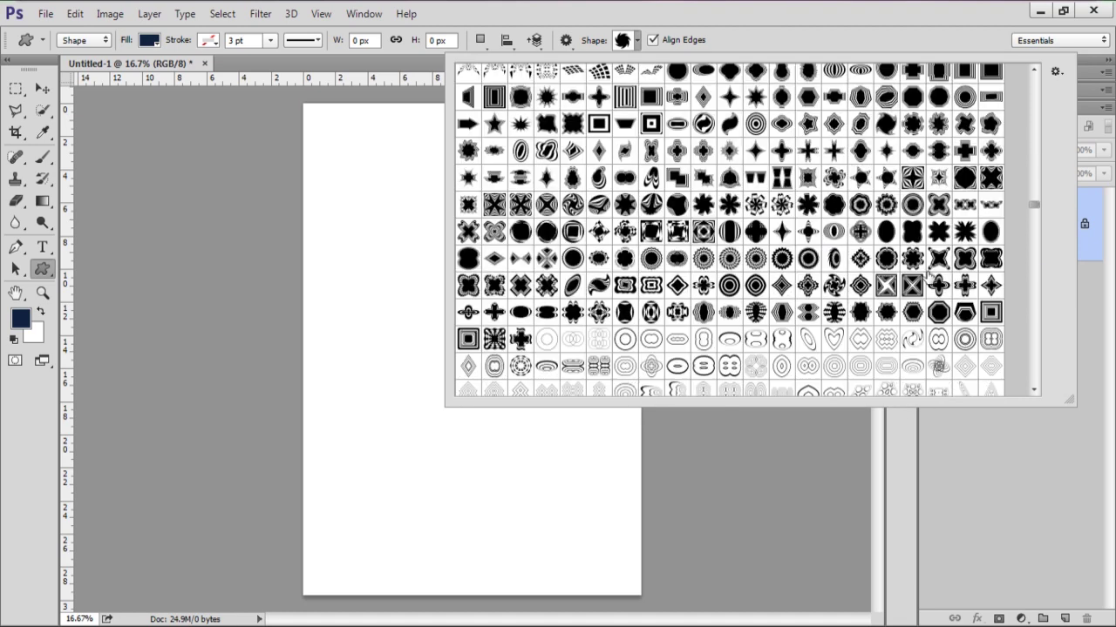
{"action": "scroll", "coordinate": [1037, 216], "scroll_direction": "down", "scroll_amount": 1}
{"action": "left_click_drag", "start_coordinate": [1035, 216], "coordinate": [1031, 295]}
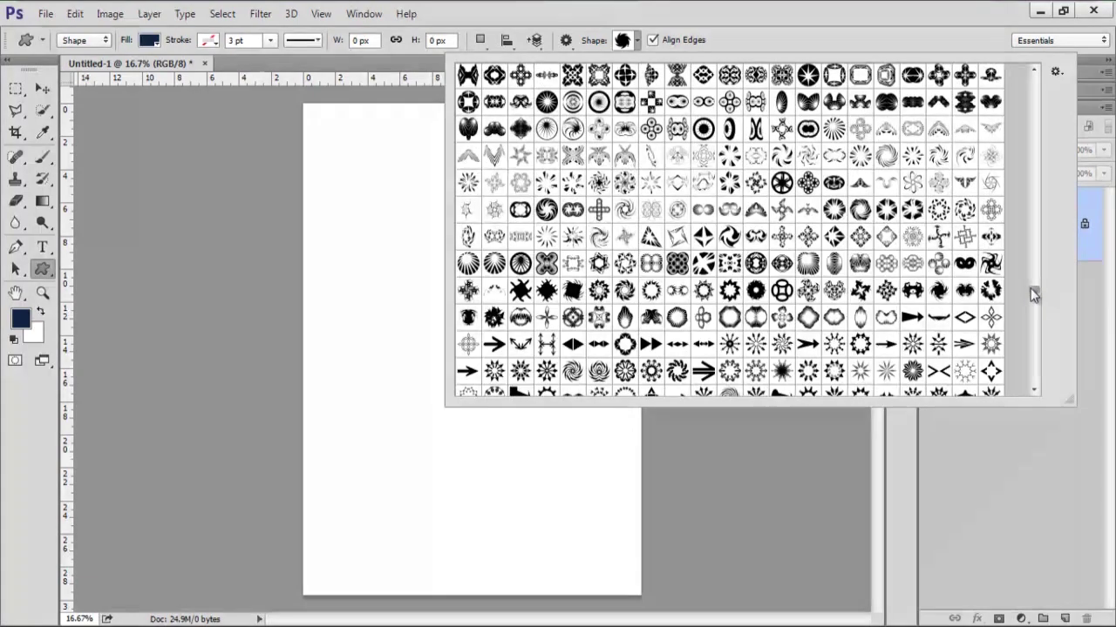
{"action": "scroll", "coordinate": [804, 170], "scroll_direction": "up", "scroll_amount": 2}
{"action": "scroll", "coordinate": [803, 170], "scroll_direction": "up", "scroll_amount": 3}
{"action": "scroll", "coordinate": [804, 170], "scroll_direction": "up", "scroll_amount": 3}
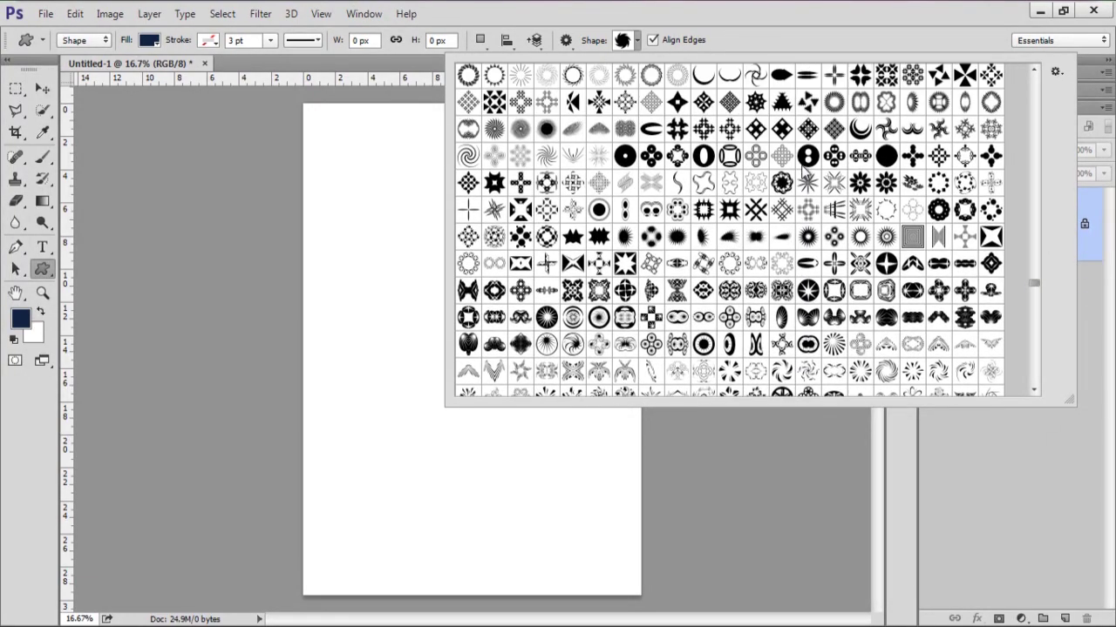
{"action": "scroll", "coordinate": [803, 170], "scroll_direction": "up", "scroll_amount": 3}
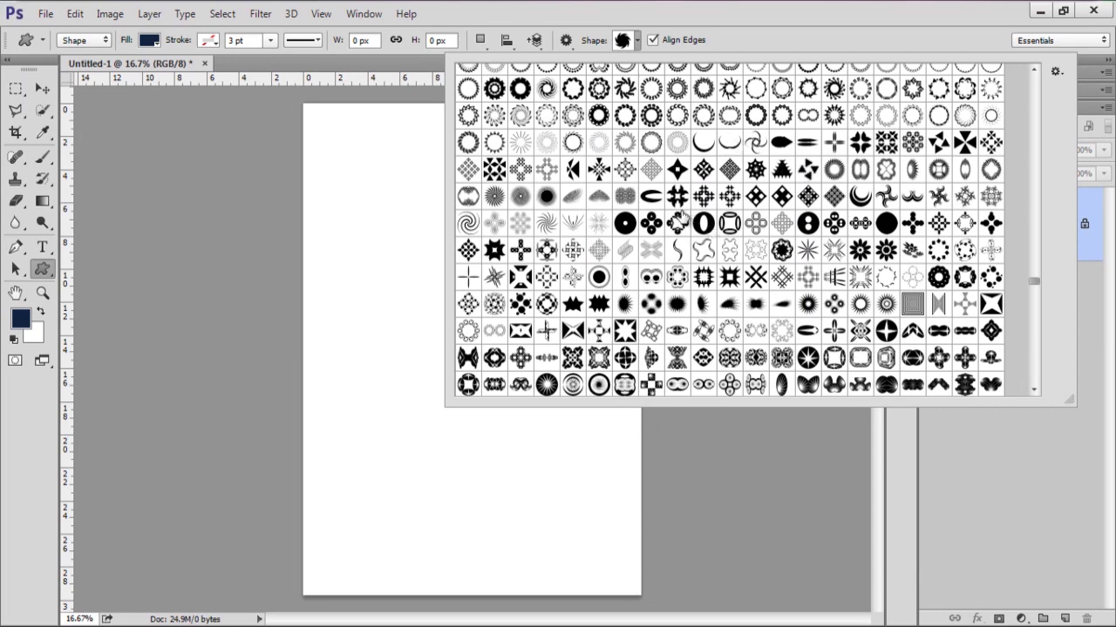
{"action": "scroll", "coordinate": [684, 221], "scroll_direction": "up", "scroll_amount": 4}
{"action": "left_click", "coordinate": [830, 157]}
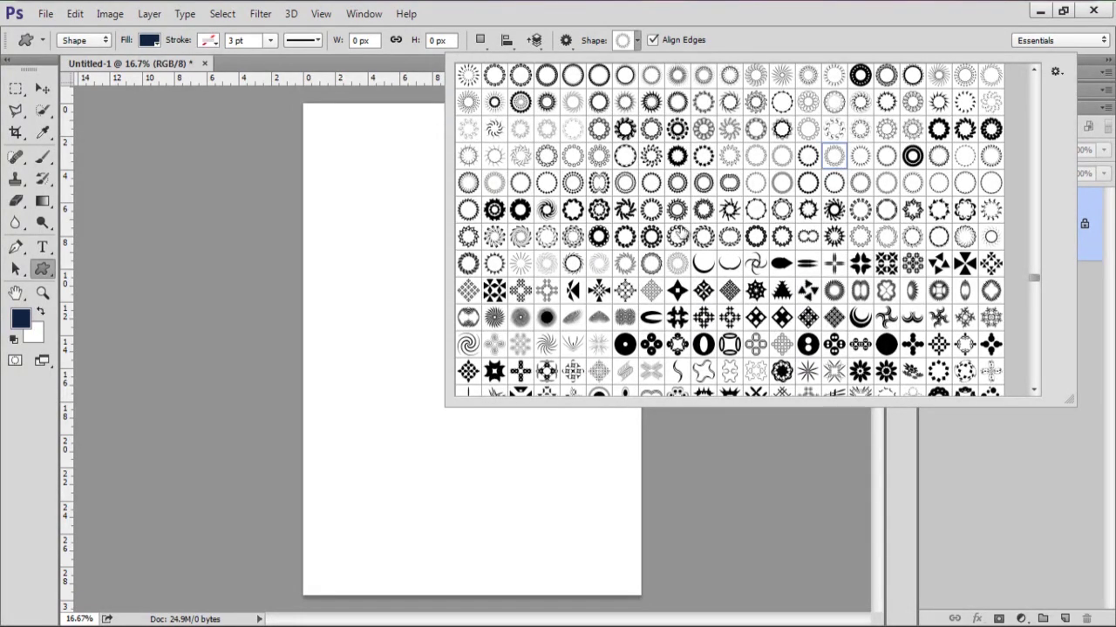
{"action": "double_click", "coordinate": [825, 157]}
Draw the spiky ring on the page as layer Shape 1.
{"action": "left_click_drag", "start_coordinate": [373, 205], "coordinate": [594, 481]}
{"action": "key", "text": "ctrl+plus"}
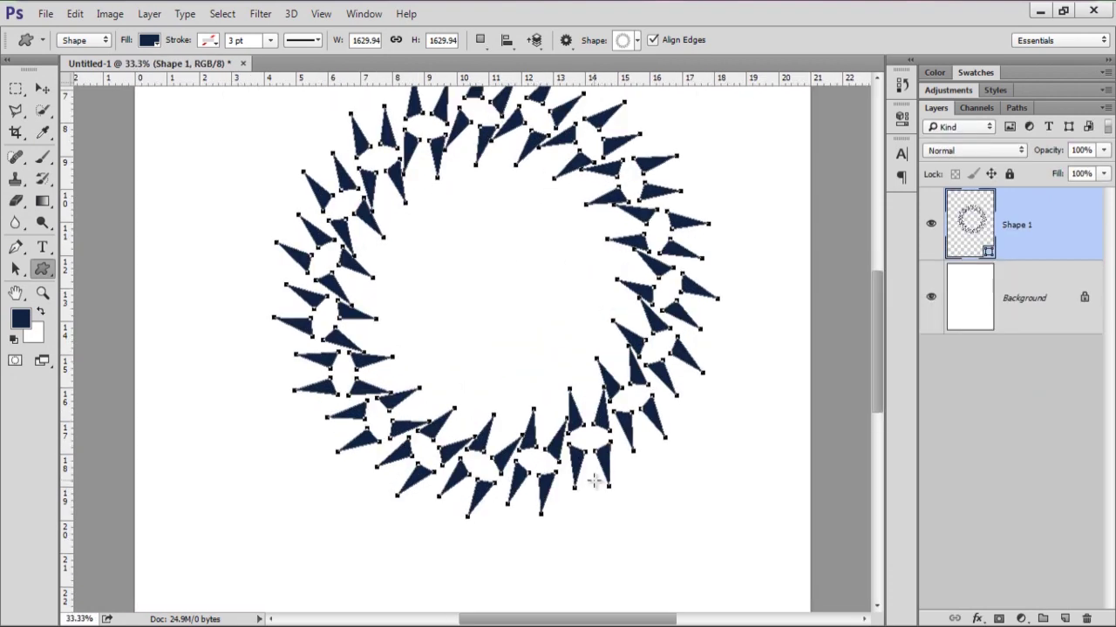
{"action": "left_click", "coordinate": [155, 41]}
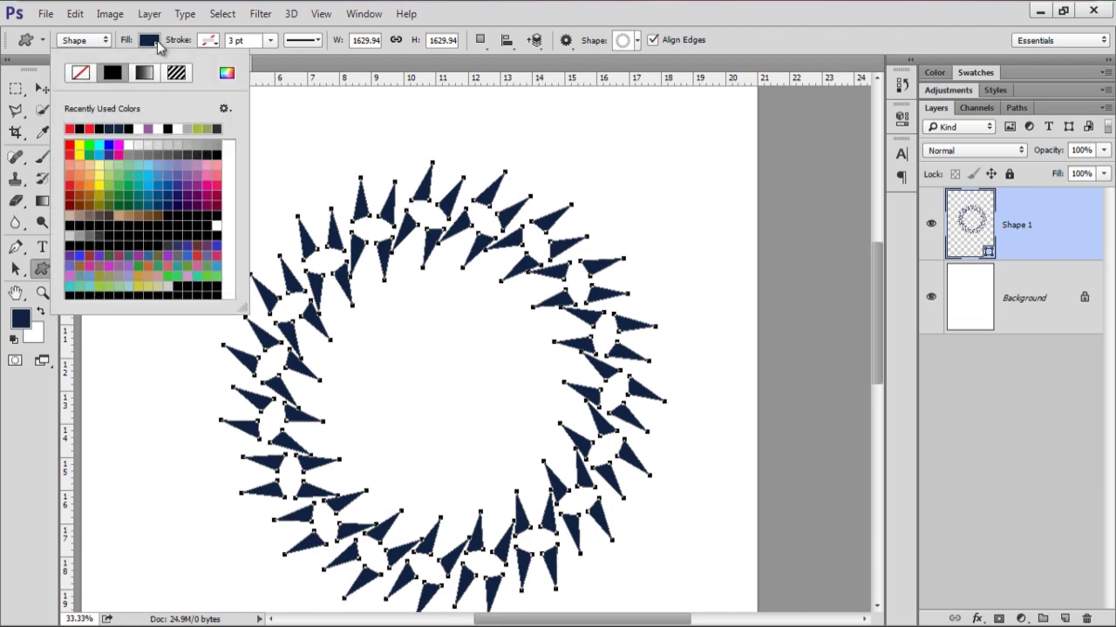
{"action": "left_click", "coordinate": [77, 77]}
{"action": "key", "text": "v"}
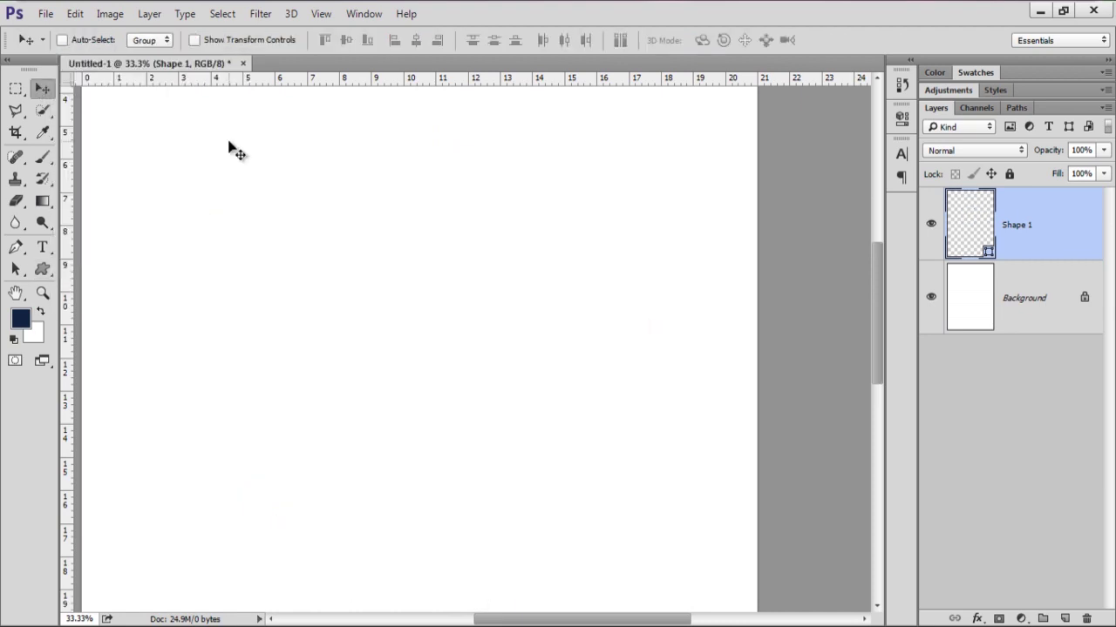
{"action": "left_click_drag", "start_coordinate": [414, 250], "coordinate": [484, 205]}
{"action": "key", "text": "ctrl+z"}
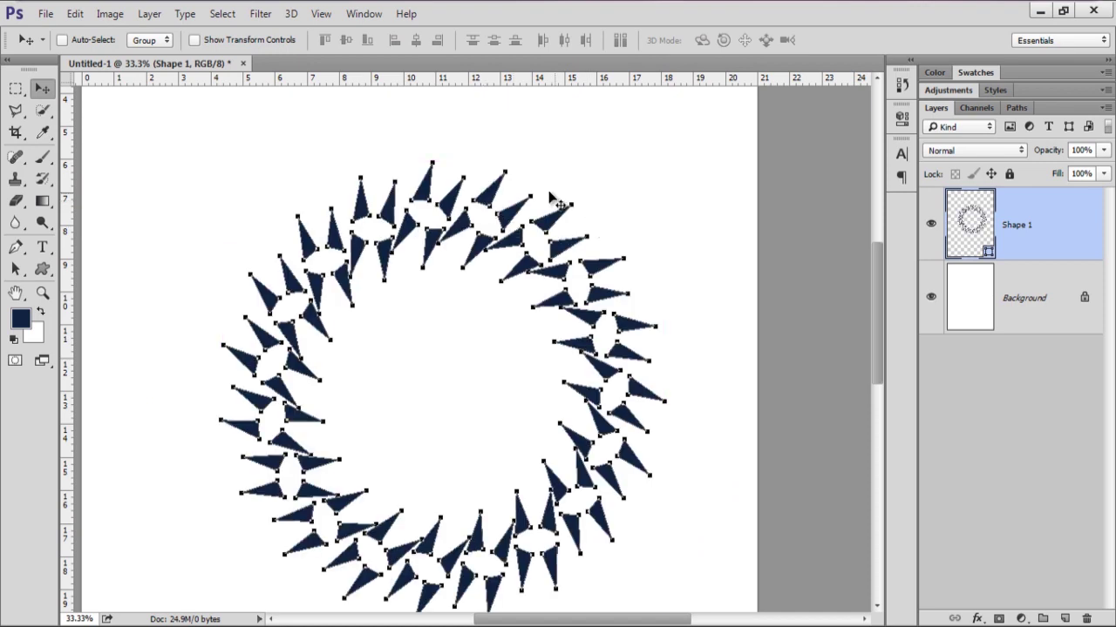
{"action": "left_click", "coordinate": [488, 253]}
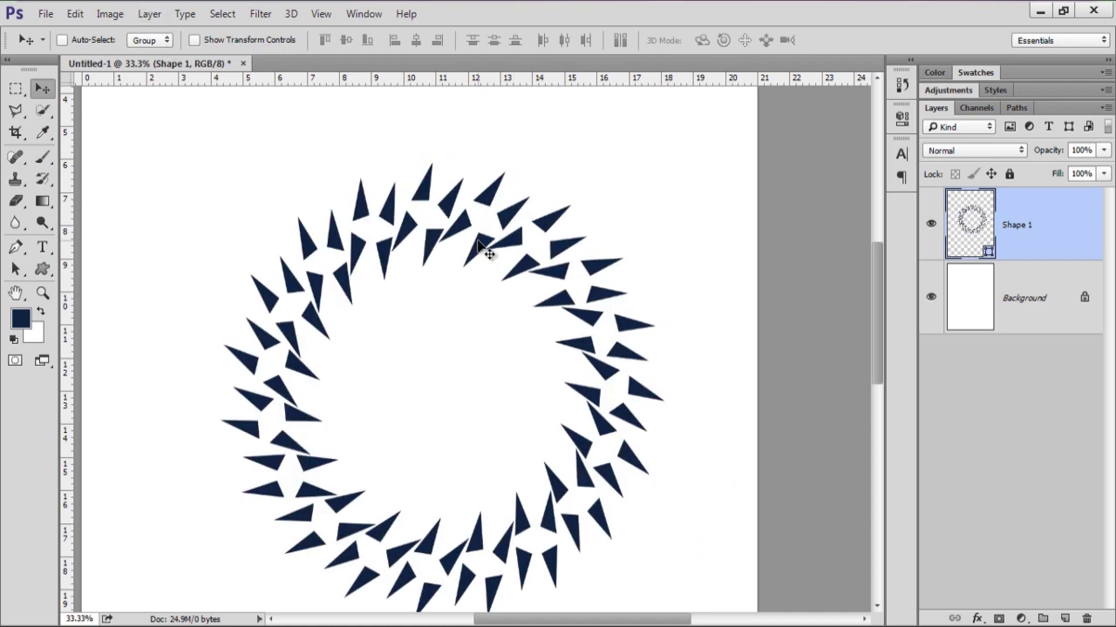
Give the ring no fill and a black hairline 0.13 pt stroke.
{"action": "key", "text": "u"}
{"action": "left_click", "coordinate": [150, 41]}
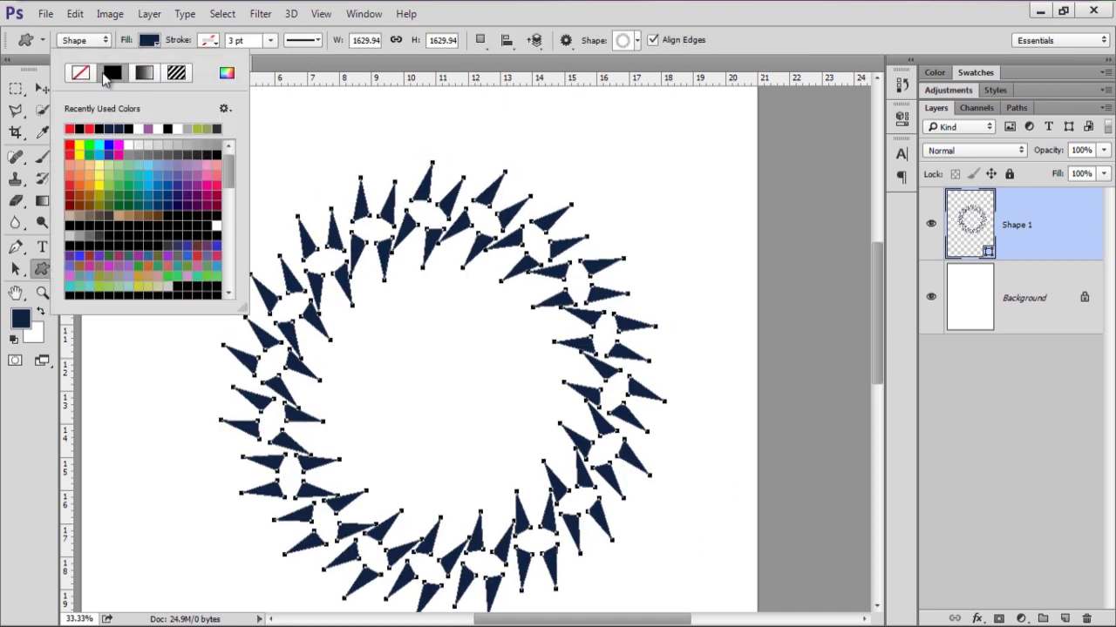
{"action": "left_click", "coordinate": [81, 74]}
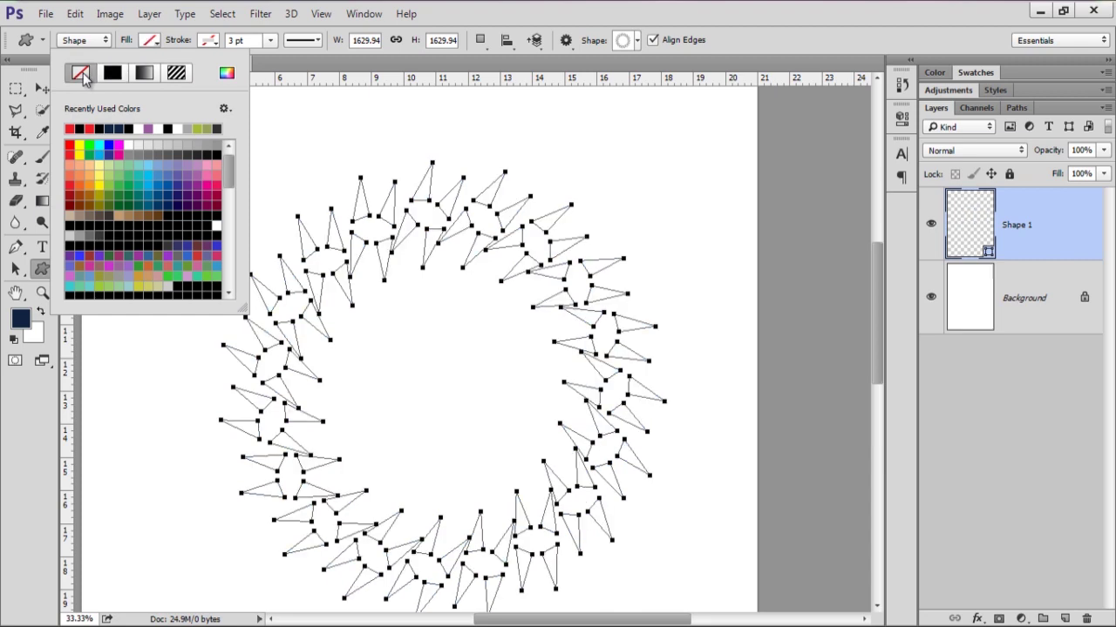
{"action": "left_click", "coordinate": [212, 43]}
{"action": "left_click", "coordinate": [173, 74]}
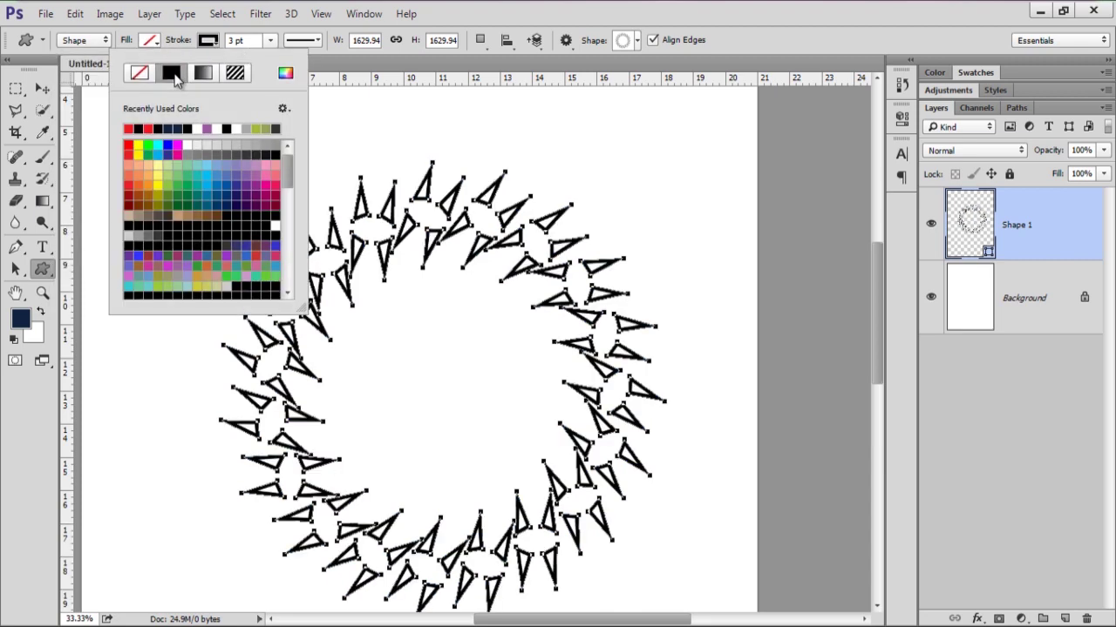
{"action": "left_click", "coordinate": [271, 40]}
{"action": "left_click_drag", "start_coordinate": [272, 61], "coordinate": [258, 67]}
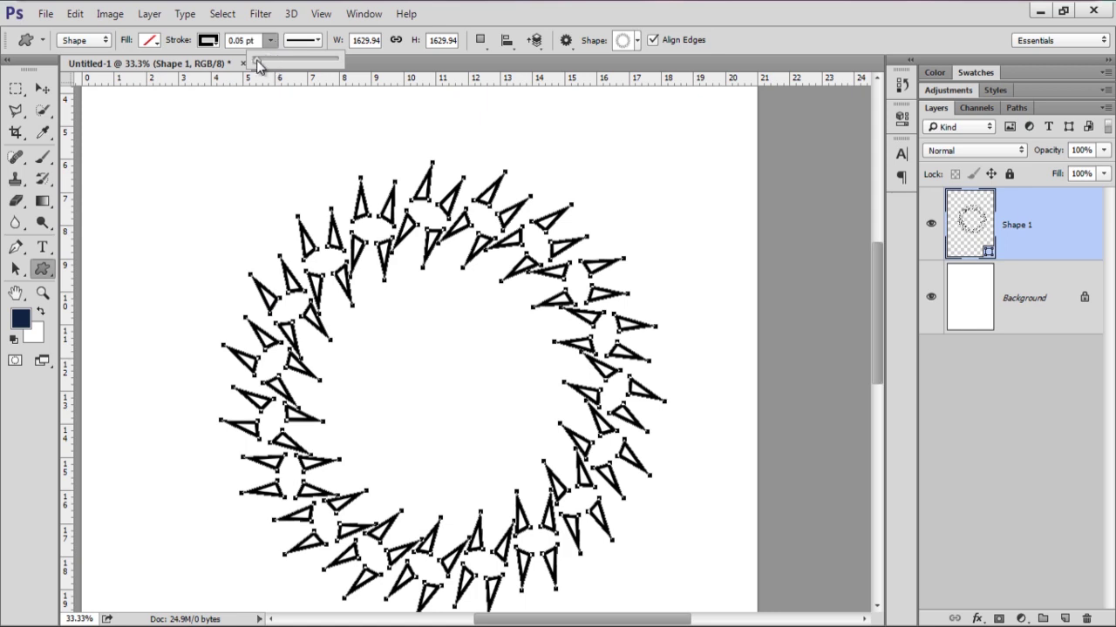
{"action": "left_click", "coordinate": [293, 136]}
{"action": "left_click", "coordinate": [614, 264]}
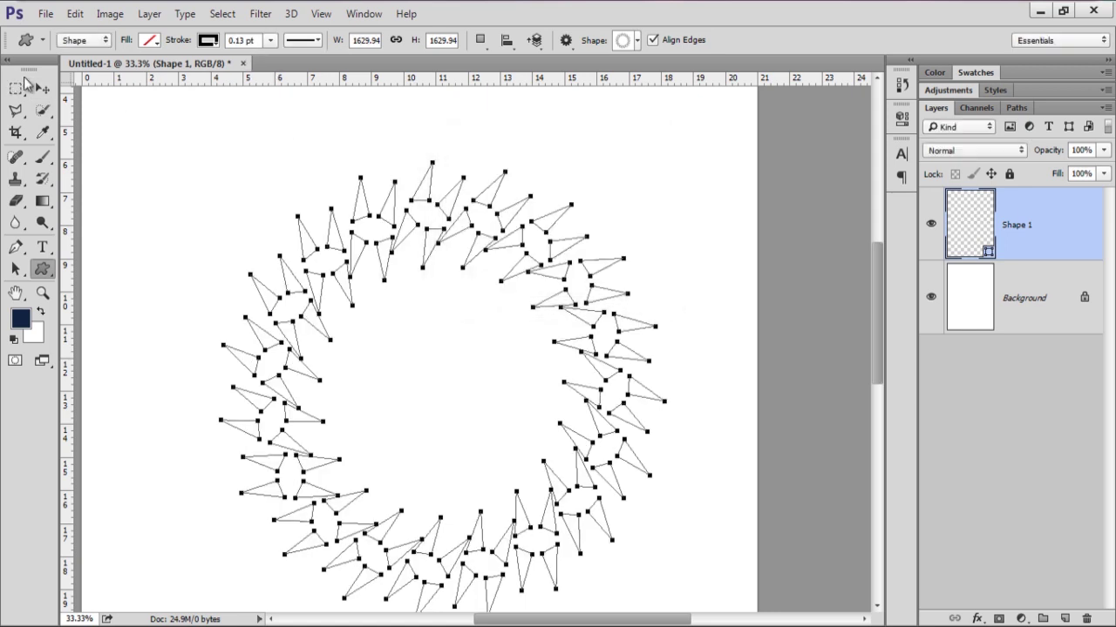
{"action": "key", "text": "v"}
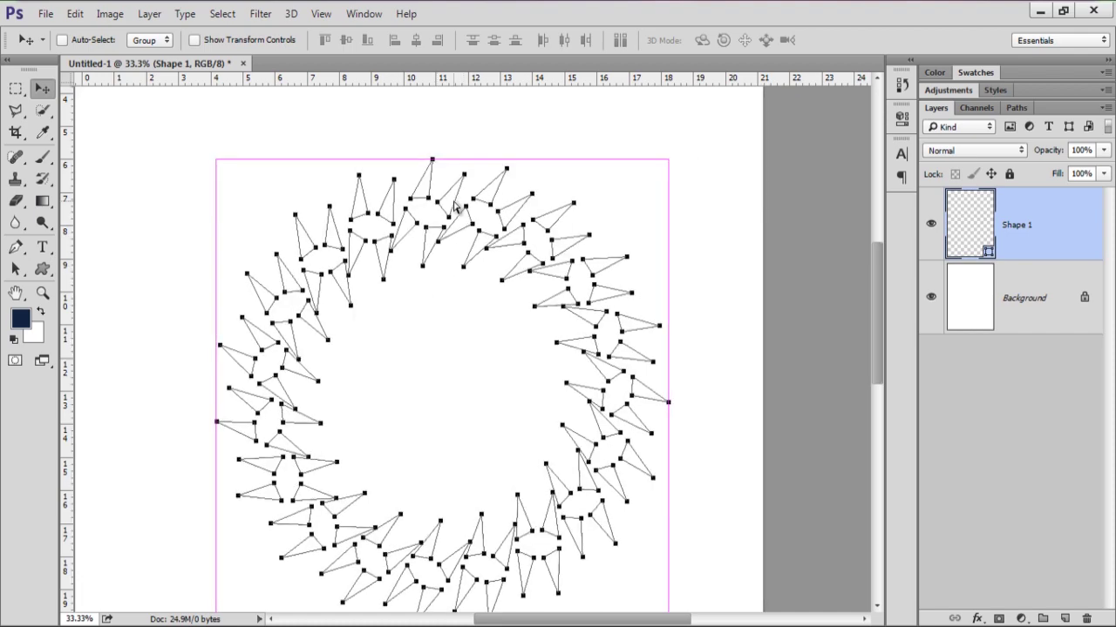
With the Pen tool, pull the top triangle's tip upward into a spike.
{"action": "key", "text": "ctrl+plus"}
{"action": "left_click_drag", "start_coordinate": [445, 200], "coordinate": [560, 194]}
{"action": "left_click_drag", "start_coordinate": [473, 245], "coordinate": [465, 252]}
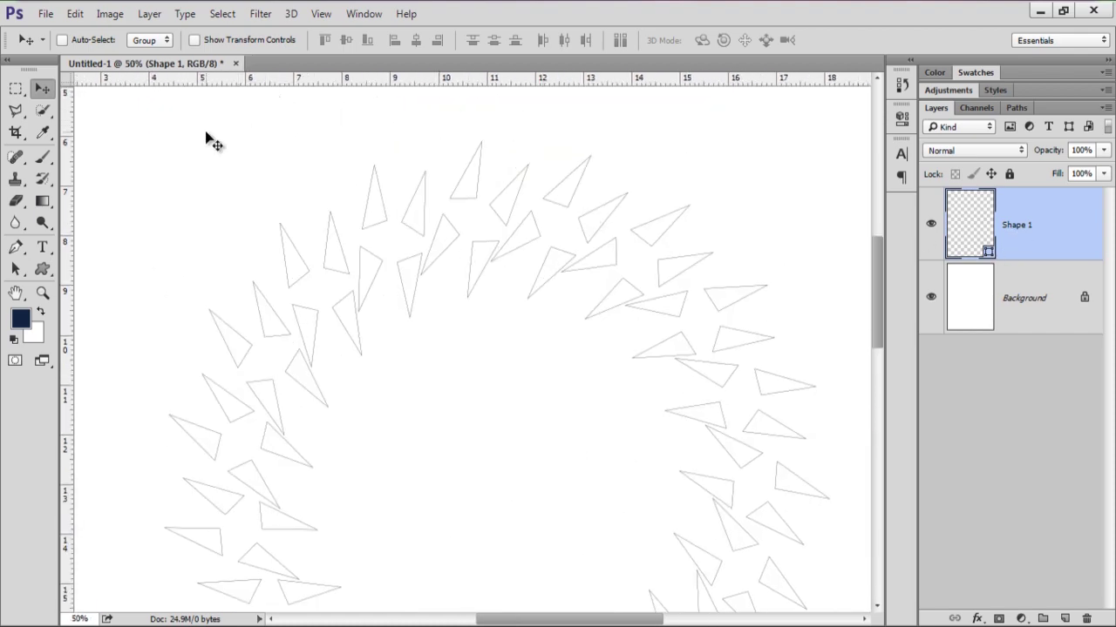
{"action": "key", "text": "p"}
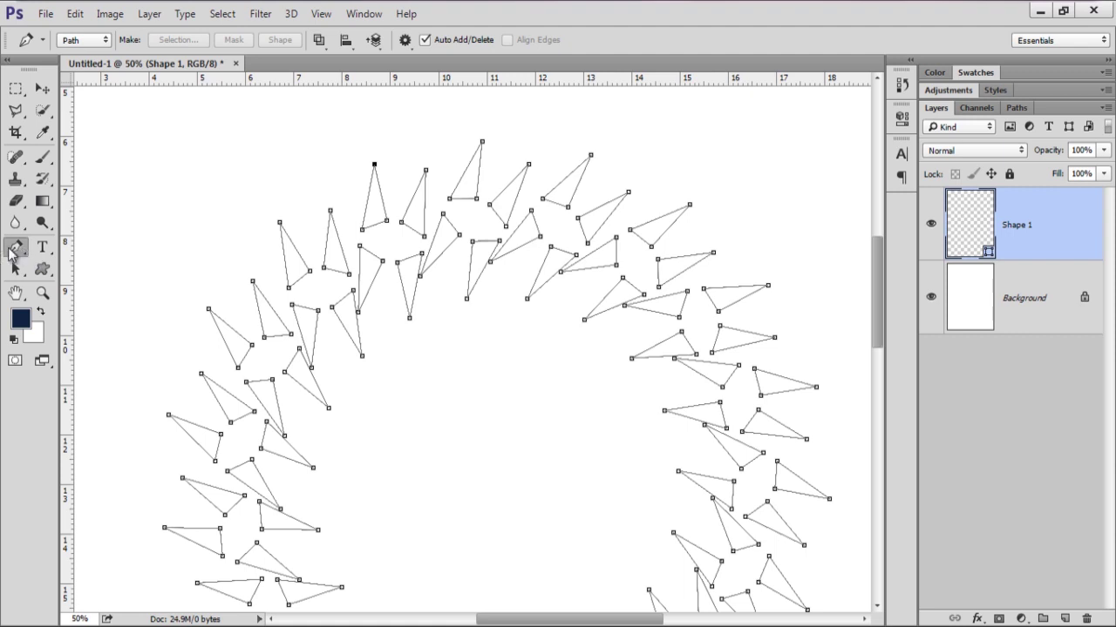
{"action": "right_click", "coordinate": [13, 251]}
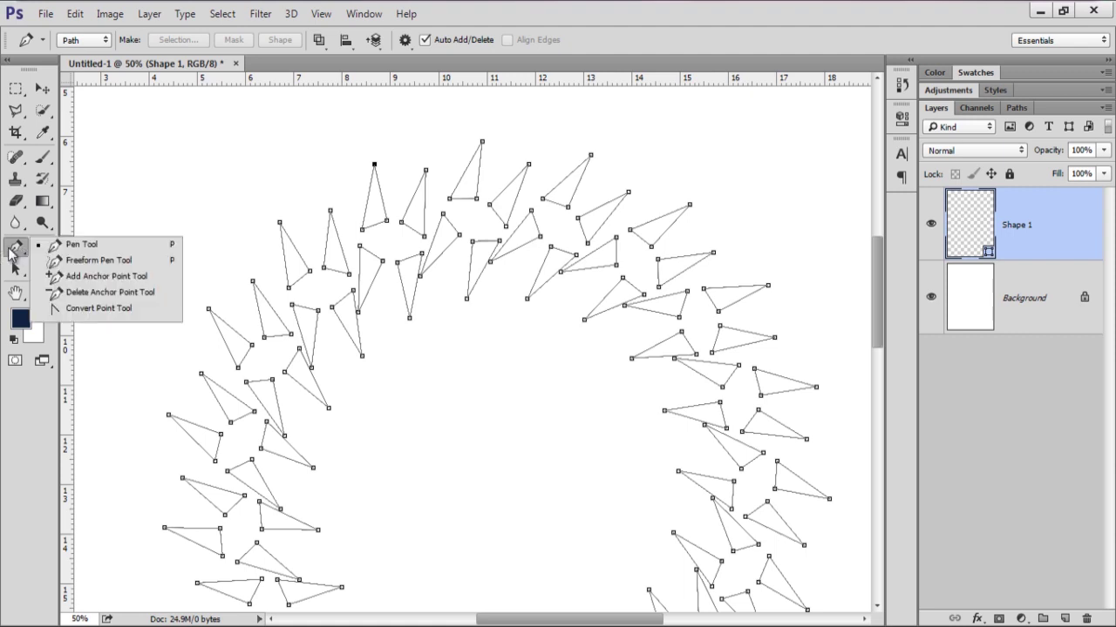
{"action": "left_click", "coordinate": [81, 244]}
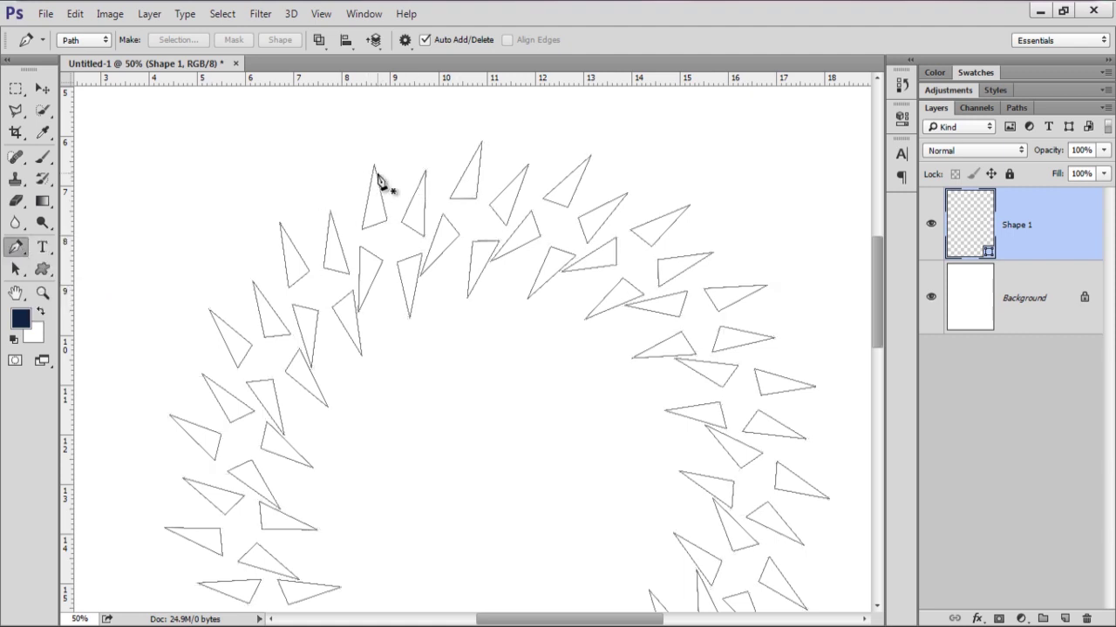
{"action": "left_click", "coordinate": [375, 167], "text": "ctrl"}
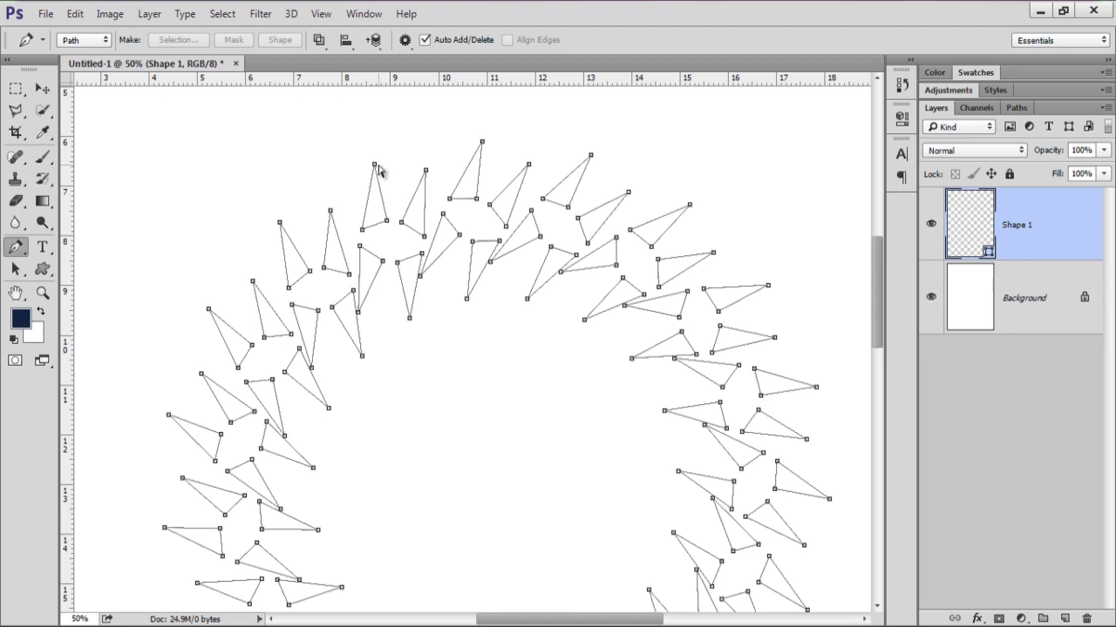
{"action": "left_click_drag", "start_coordinate": [376, 164], "coordinate": [377, 125]}
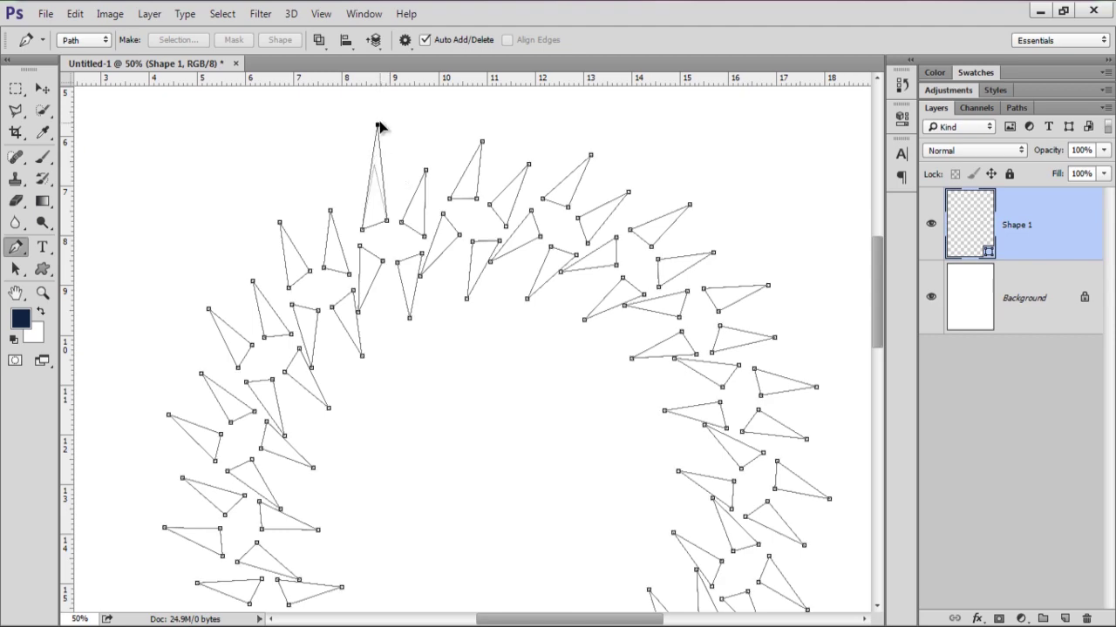
Stretch three more top triangle tips outward into long spikes.
{"action": "key", "text": "ctrl+minus"}
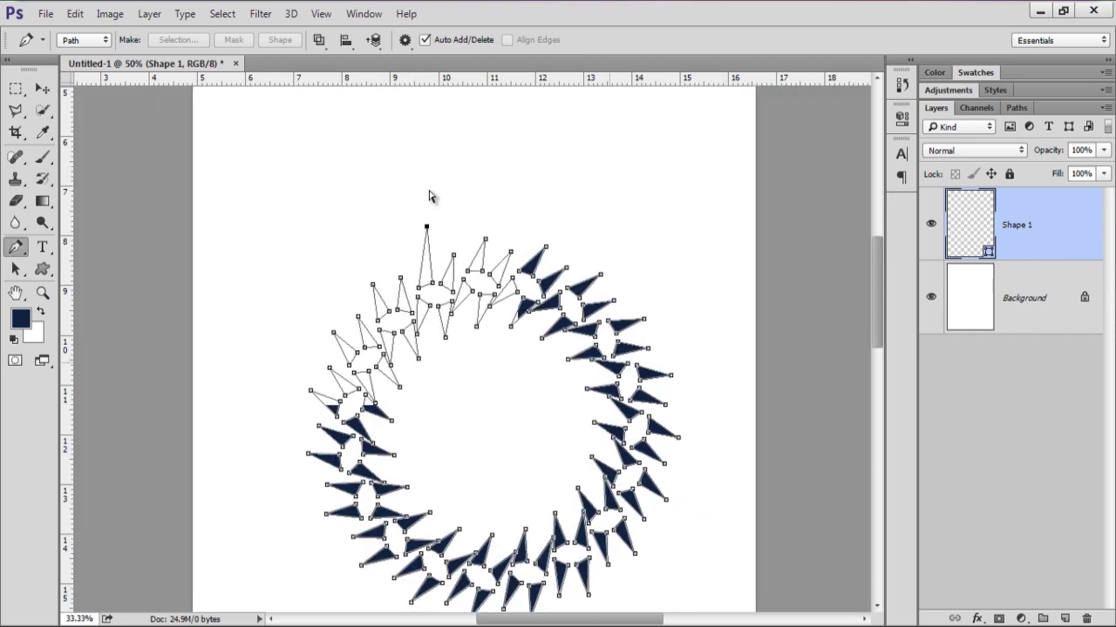
{"action": "key", "text": "ctrl+minus"}
{"action": "left_click_drag", "start_coordinate": [486, 254], "coordinate": [497, 190]}
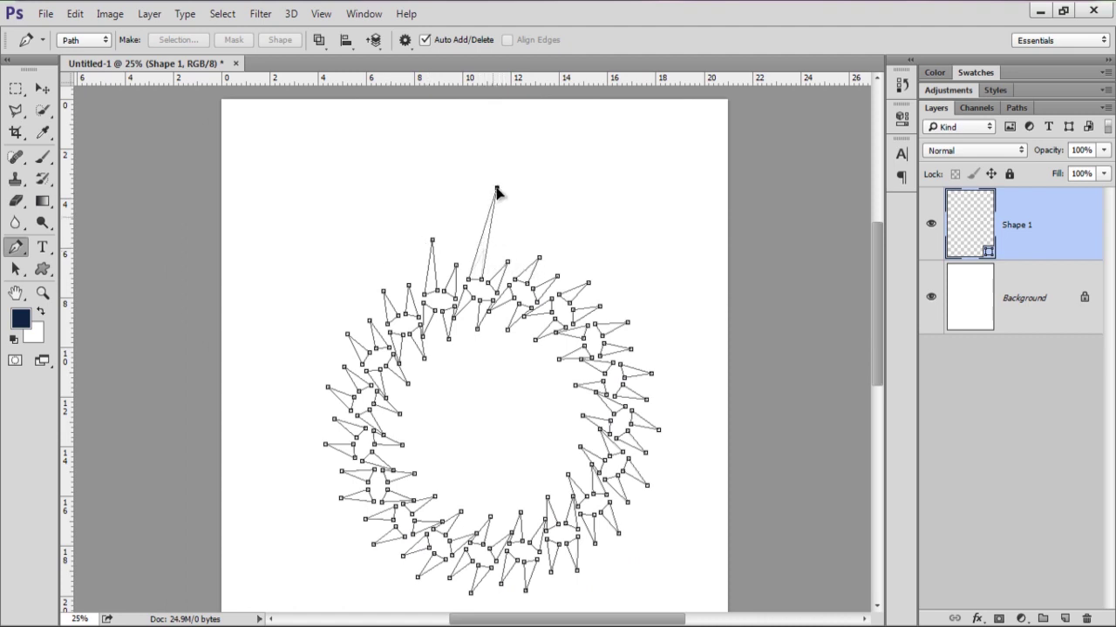
{"action": "left_click_drag", "start_coordinate": [508, 261], "coordinate": [522, 210]}
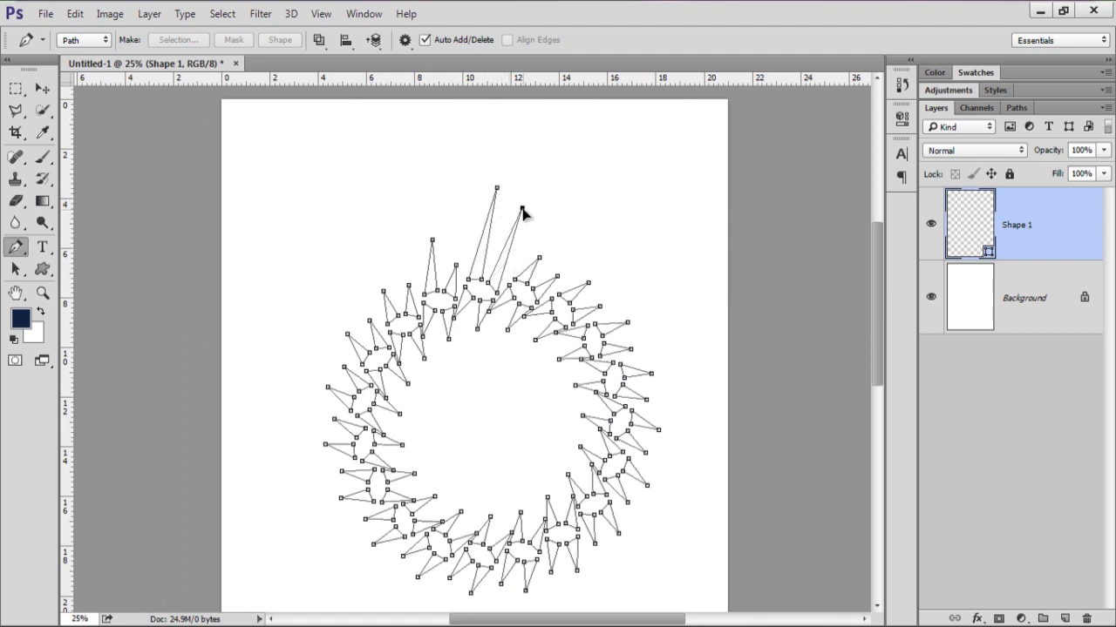
{"action": "left_click_drag", "start_coordinate": [539, 258], "coordinate": [575, 213]}
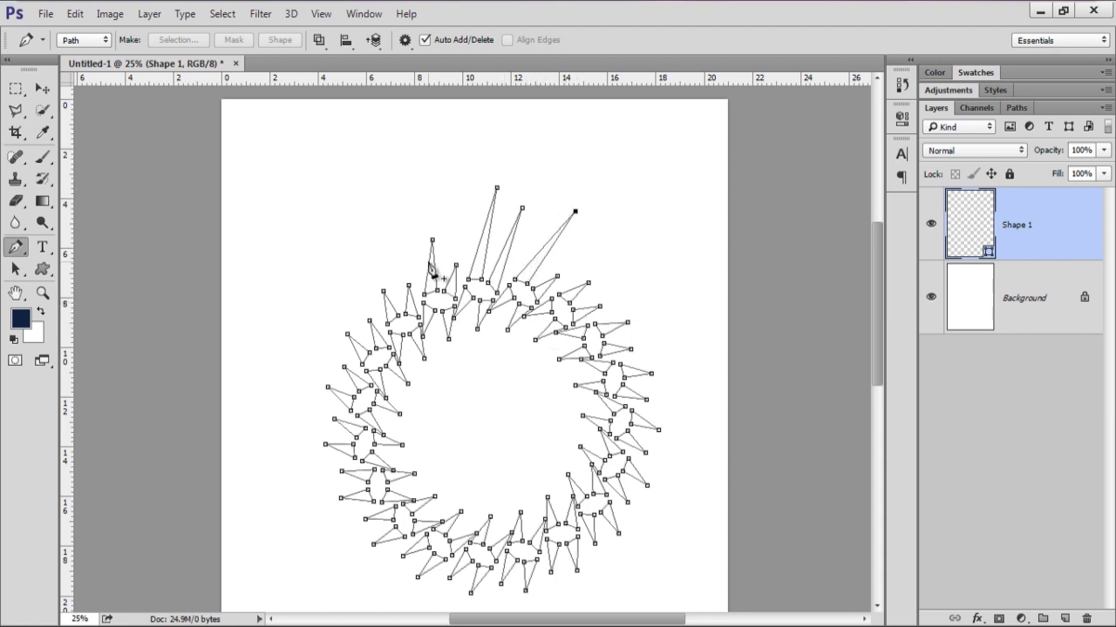
{"action": "key", "text": "ctrl+plus"}
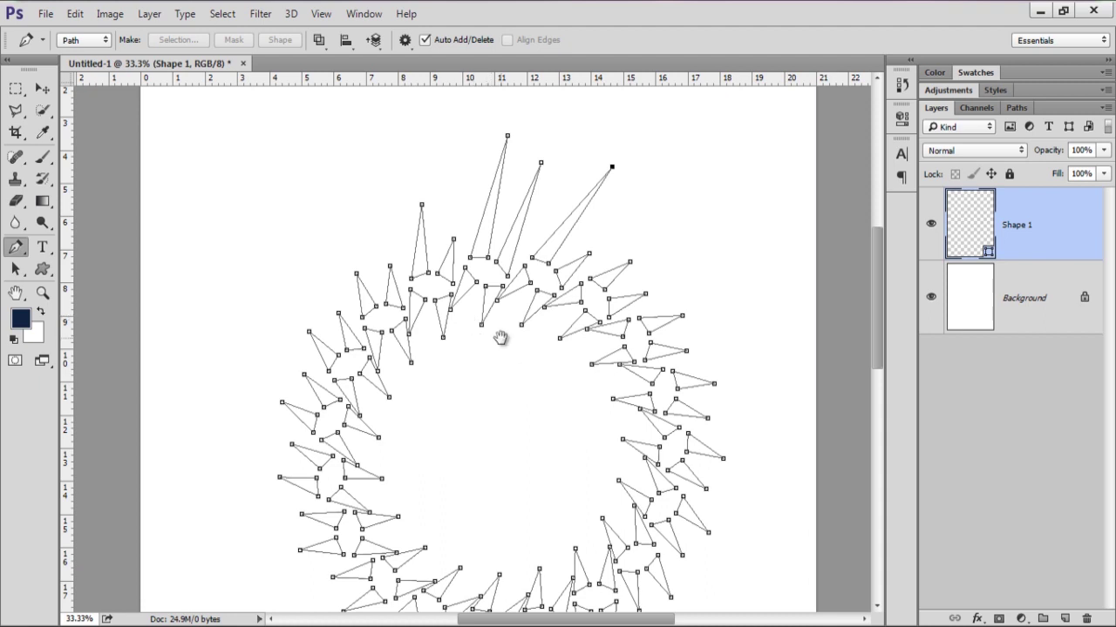
{"action": "left_click_drag", "start_coordinate": [500, 338], "coordinate": [505, 204]}
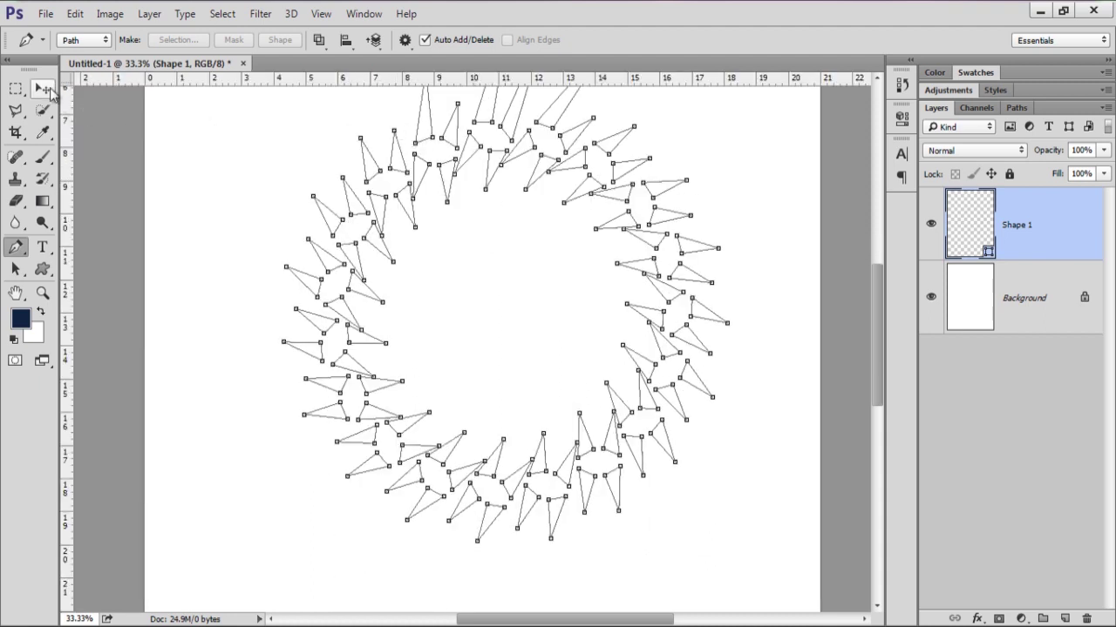
{"action": "left_click", "coordinate": [43, 90]}
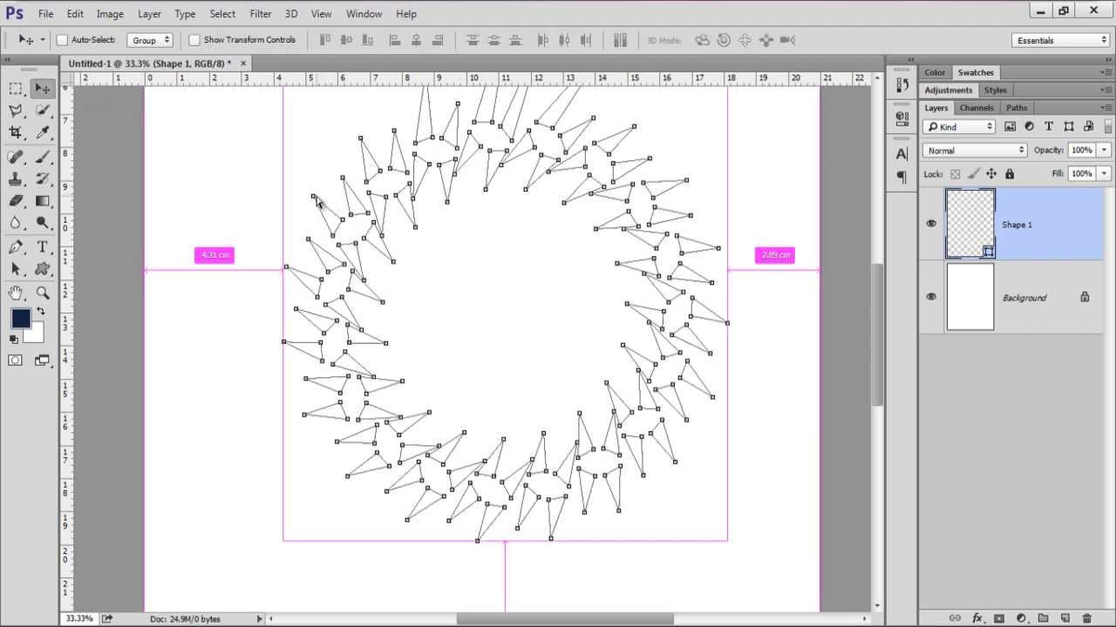
Nudge the spiky ring into position on the page.
{"action": "left_click_drag", "start_coordinate": [313, 200], "coordinate": [297, 186]}
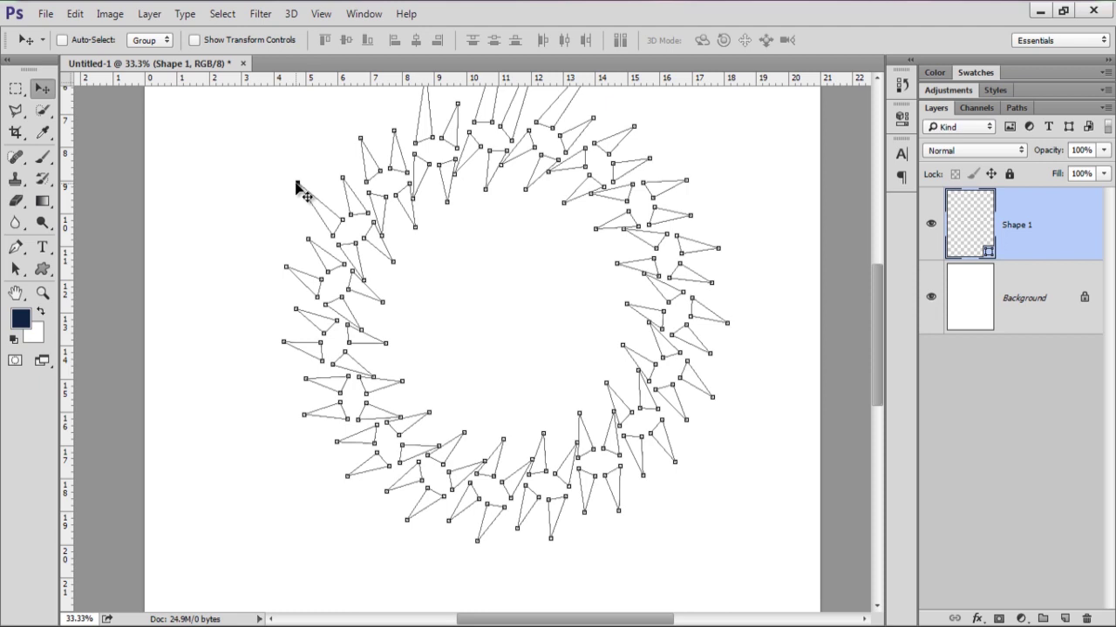
{"action": "left_click_drag", "start_coordinate": [297, 187], "coordinate": [294, 178]}
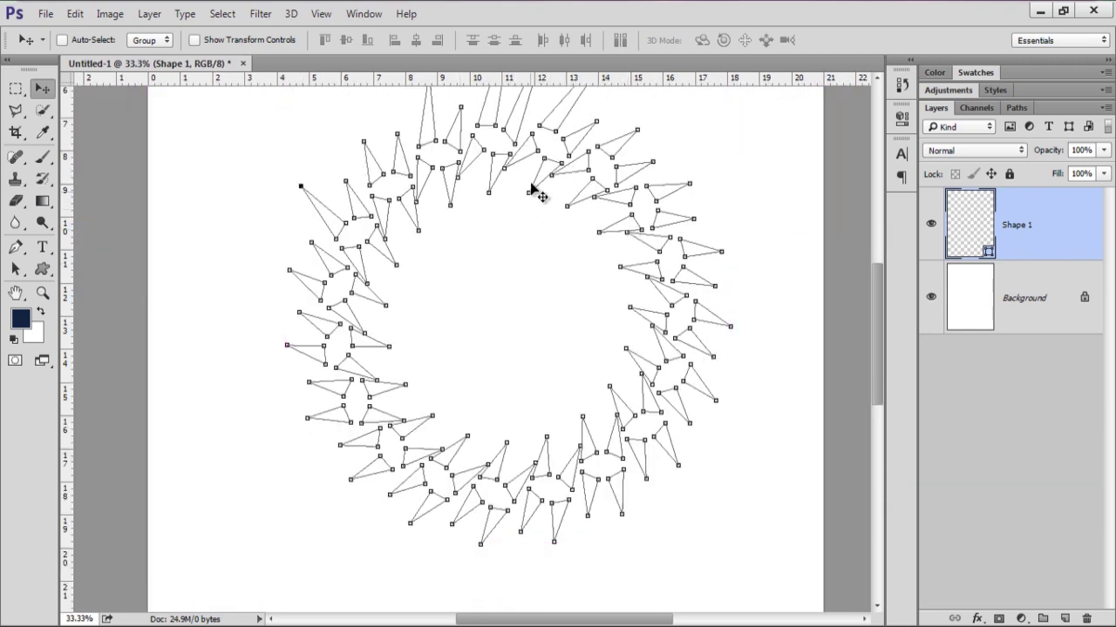
{"action": "left_click_drag", "start_coordinate": [532, 155], "coordinate": [444, 214]}
{"action": "key", "text": "ctrl+minus"}
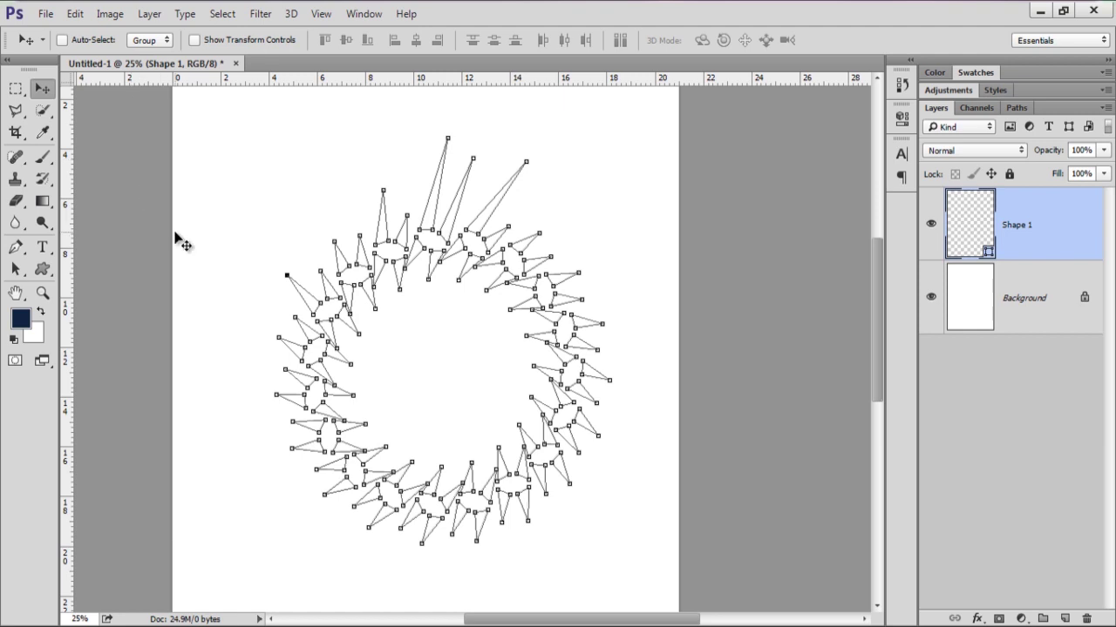
Load the ring's path as a selection with Ctrl+Enter.
{"action": "key", "text": "u"}
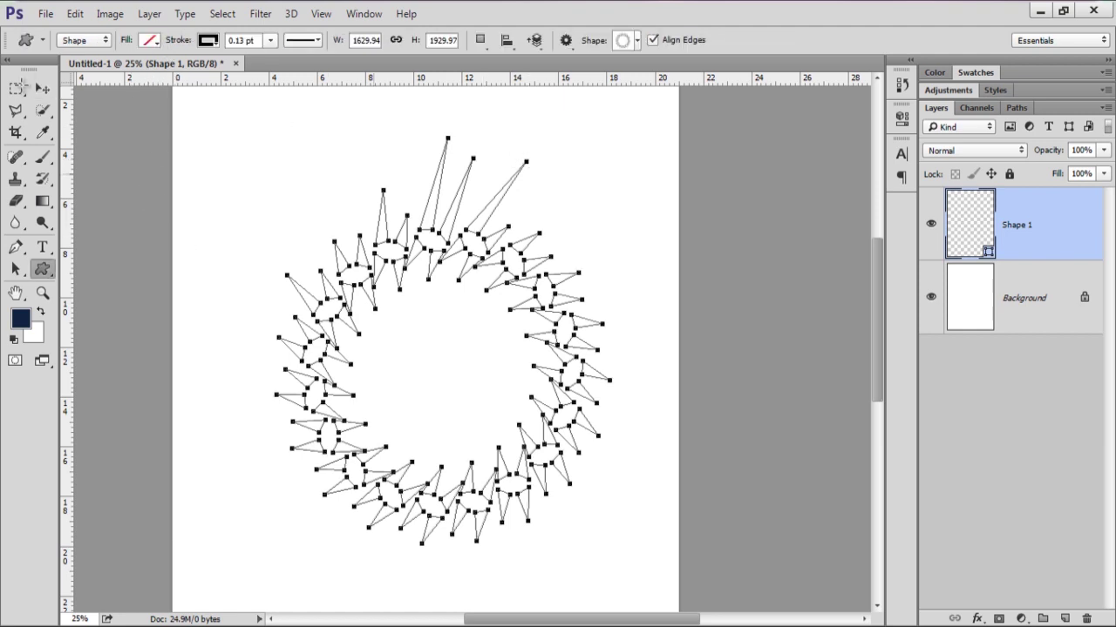
{"action": "left_click", "coordinate": [45, 87]}
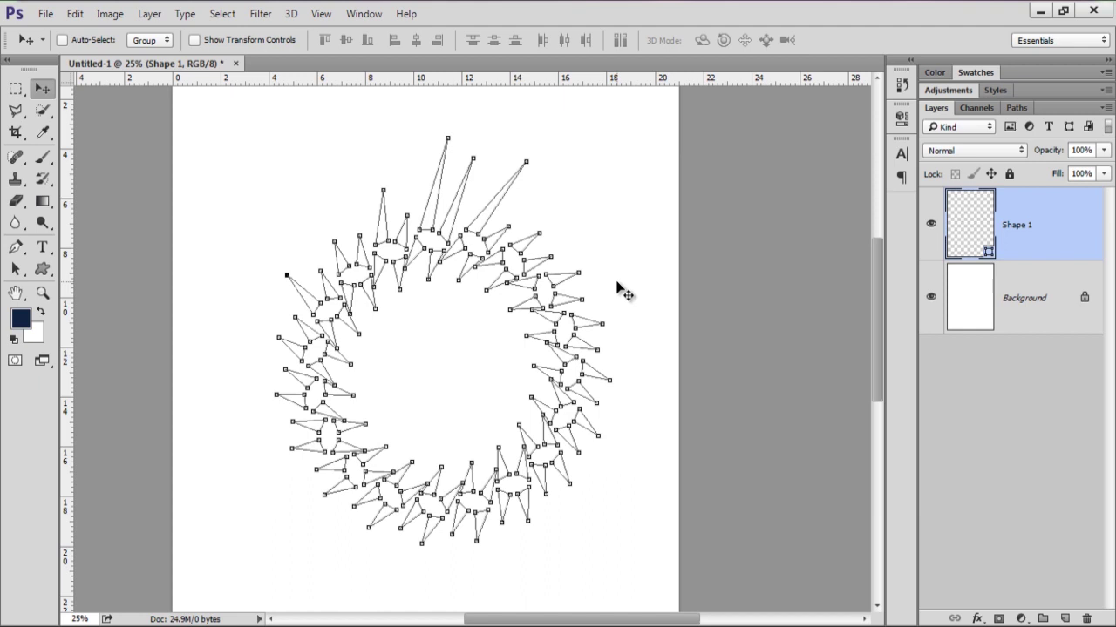
{"action": "key", "text": "ctrl"}
{"action": "key", "text": "ctrl+Return"}
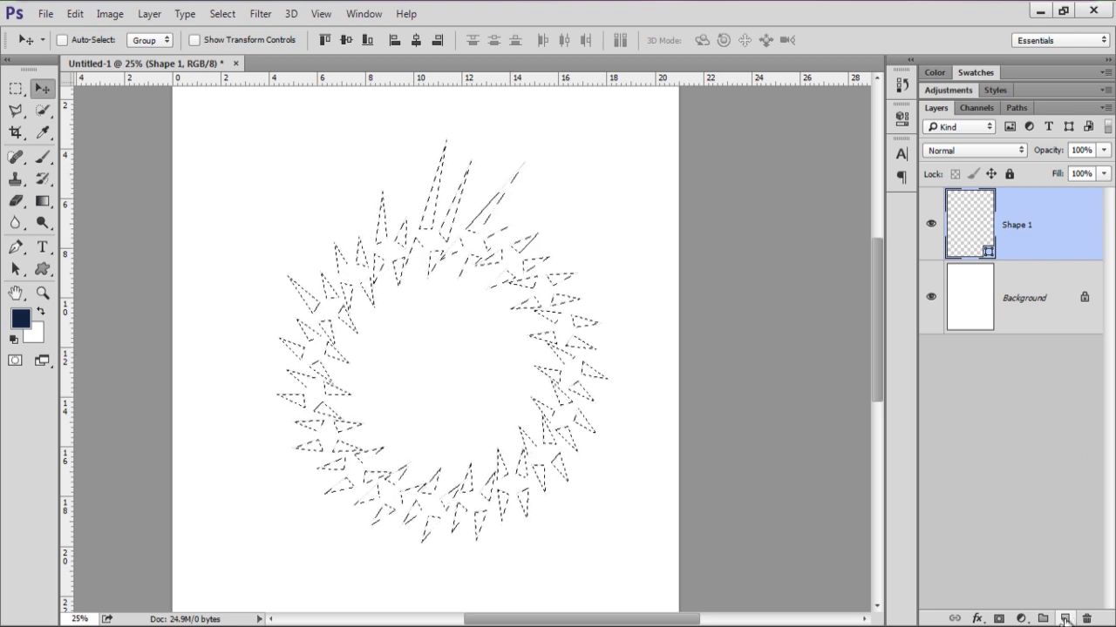
Add a new Layer 1 and fill the selection with red foreground colour.
{"action": "left_click", "coordinate": [1065, 618]}
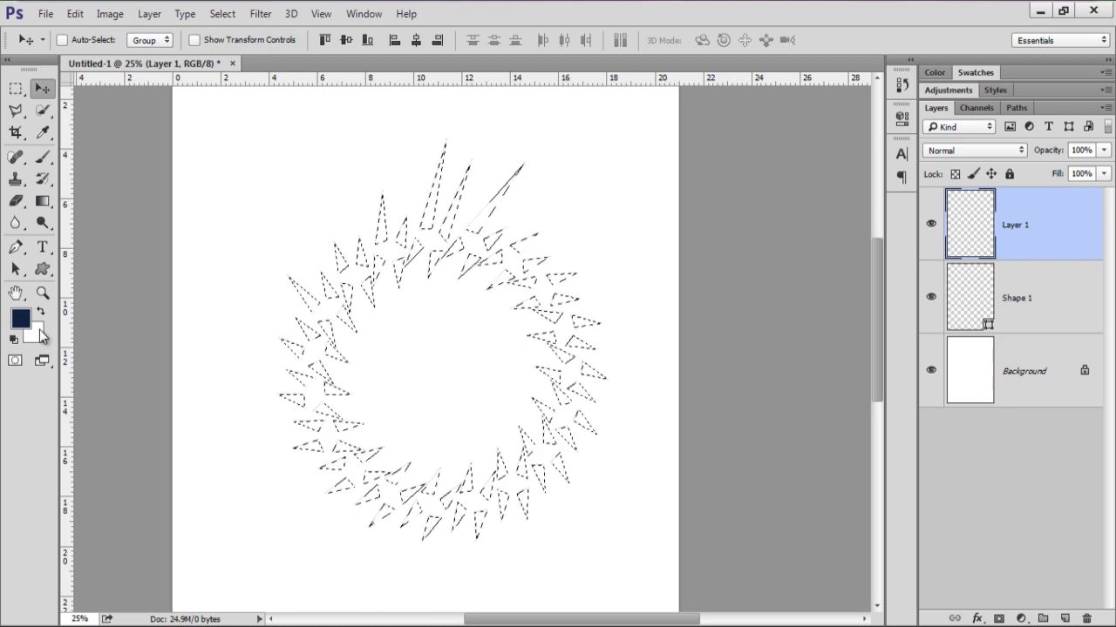
{"action": "left_click", "coordinate": [21, 321]}
{"action": "mouse_move", "coordinate": [574, 131]}
{"action": "left_mouse_down"}
{"action": "mouse_move", "coordinate": [581, 140]}
{"action": "mouse_move", "coordinate": [582, 123]}
{"action": "left_mouse_up"}
{"action": "left_click", "coordinate": [553, 124]}
{"action": "left_click", "coordinate": [720, 114]}
{"action": "key", "text": "v"}
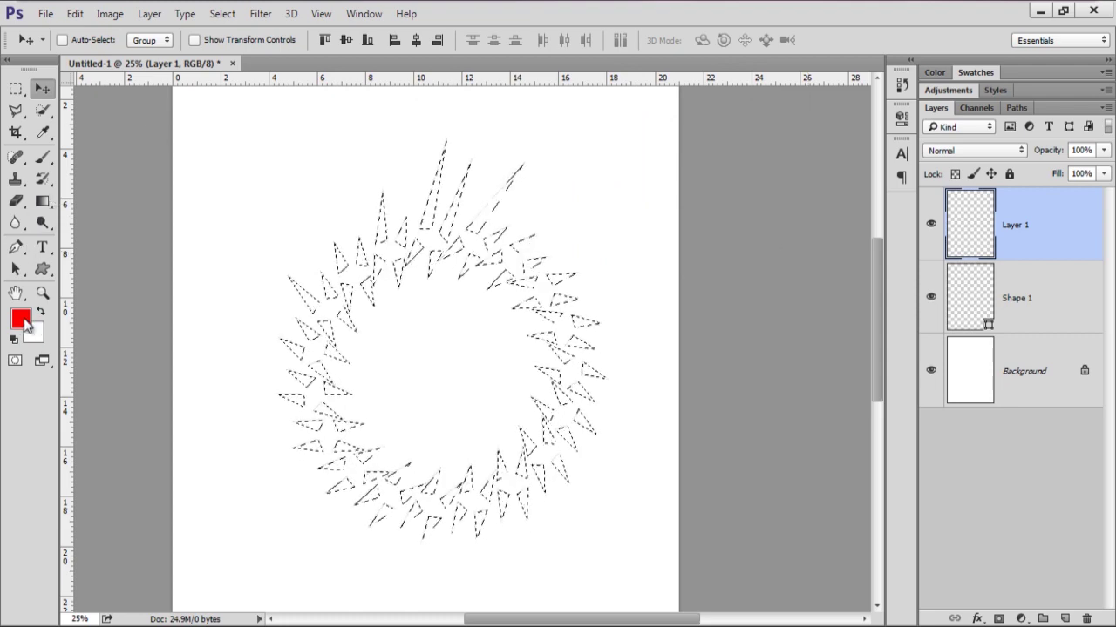
{"action": "key", "text": "alt+BackSpace"}
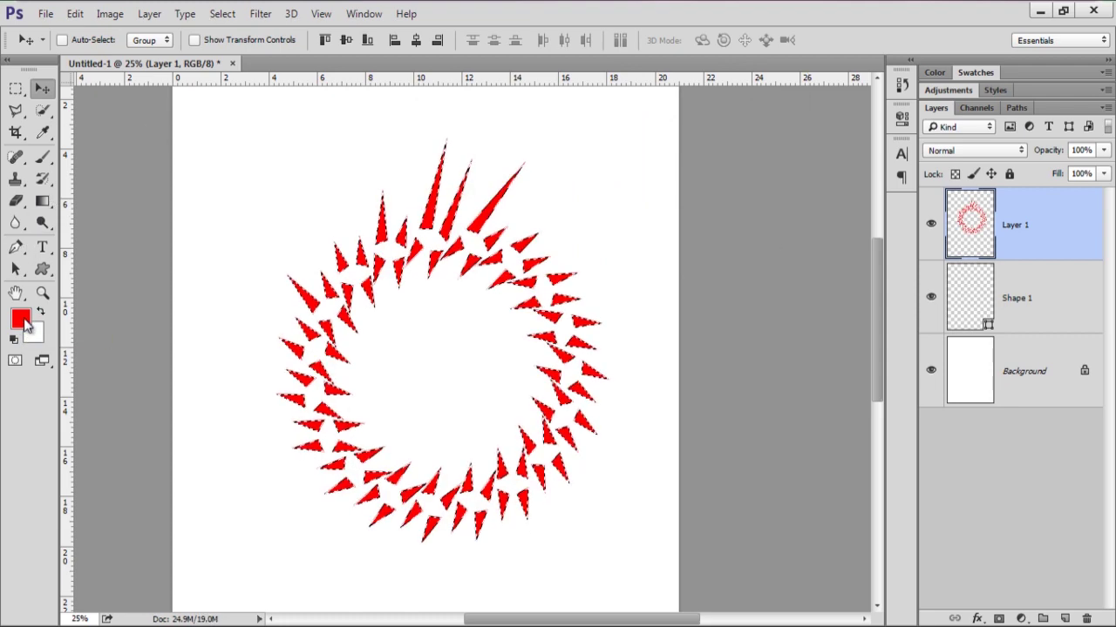
Set the background colour to dark blue, fill the spikes with it and deselect.
{"action": "left_click", "coordinate": [33, 333]}
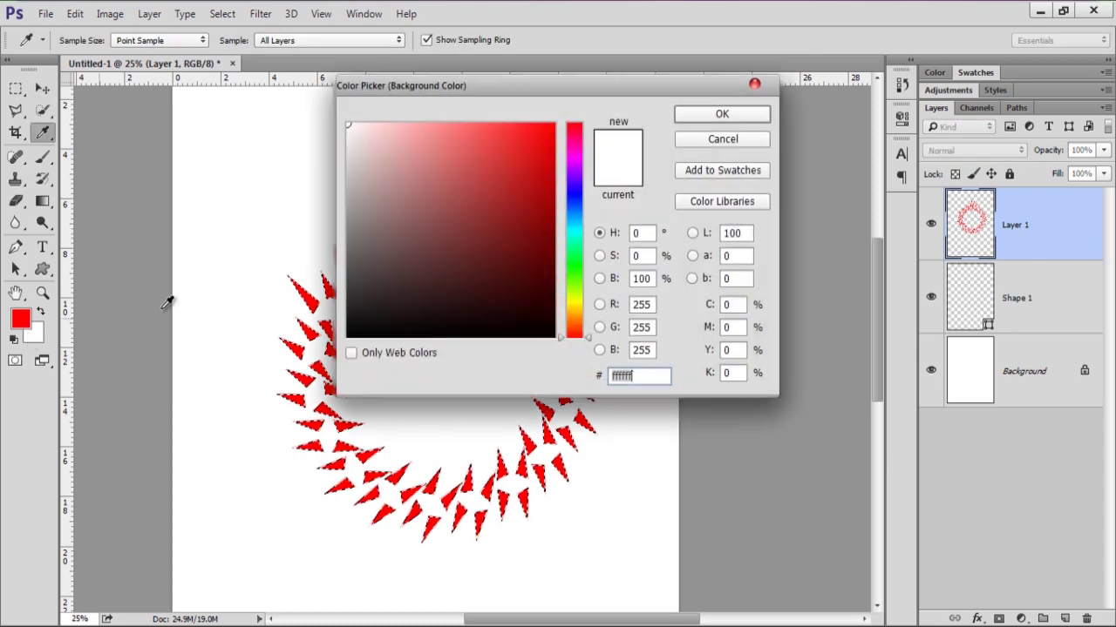
{"action": "left_click", "coordinate": [571, 202]}
{"action": "left_click", "coordinate": [722, 114]}
{"action": "key", "text": "v"}
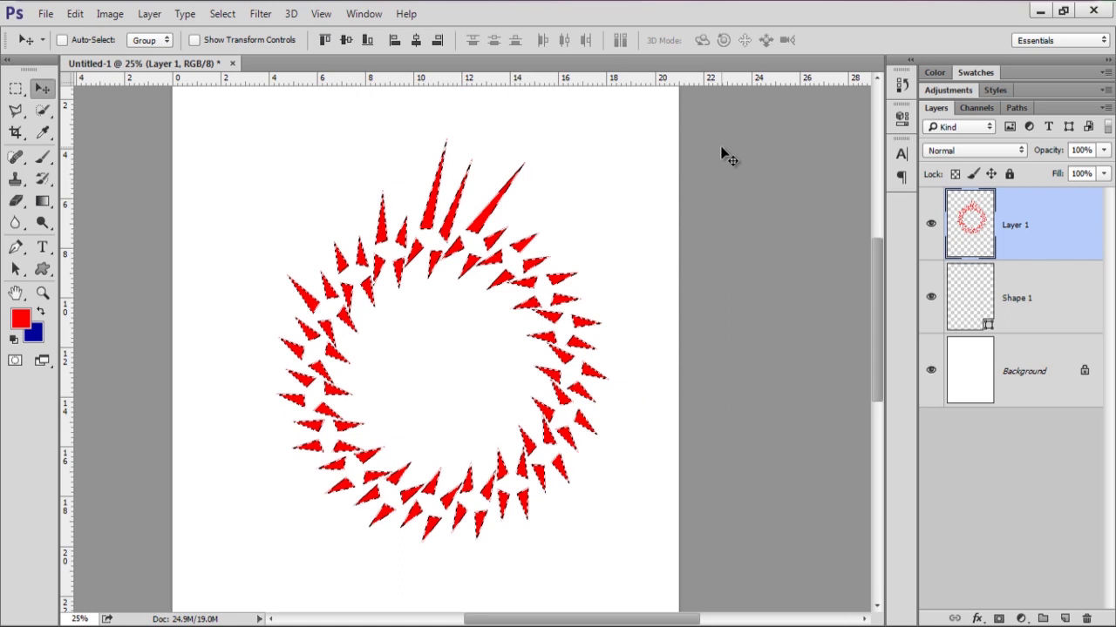
{"action": "key", "text": "ctrl+BackSpace"}
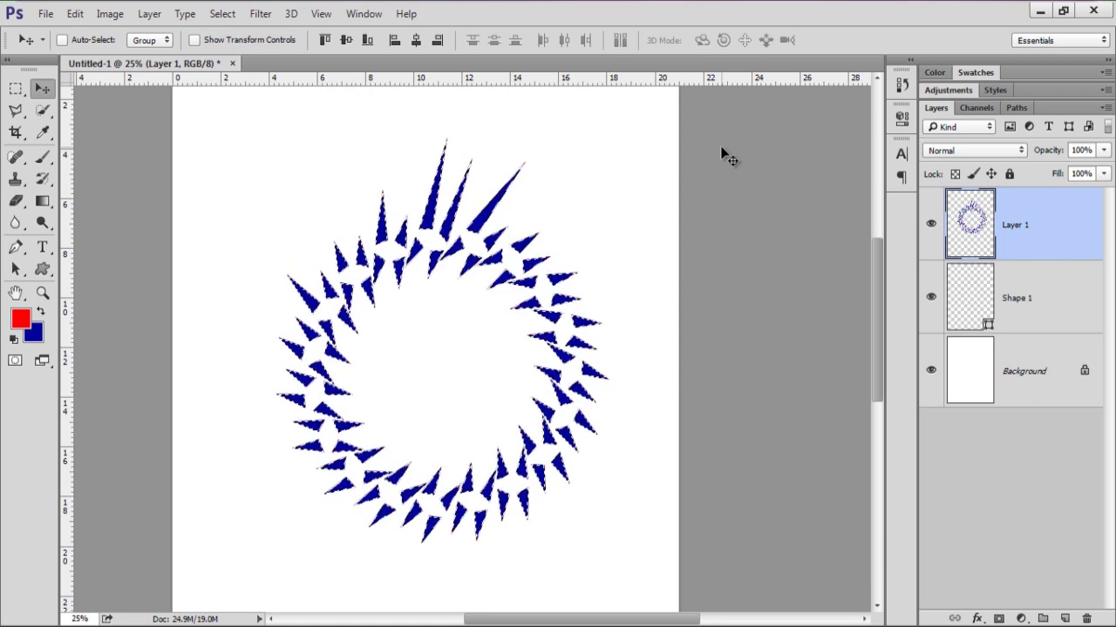
{"action": "key", "text": "ctrl+d"}
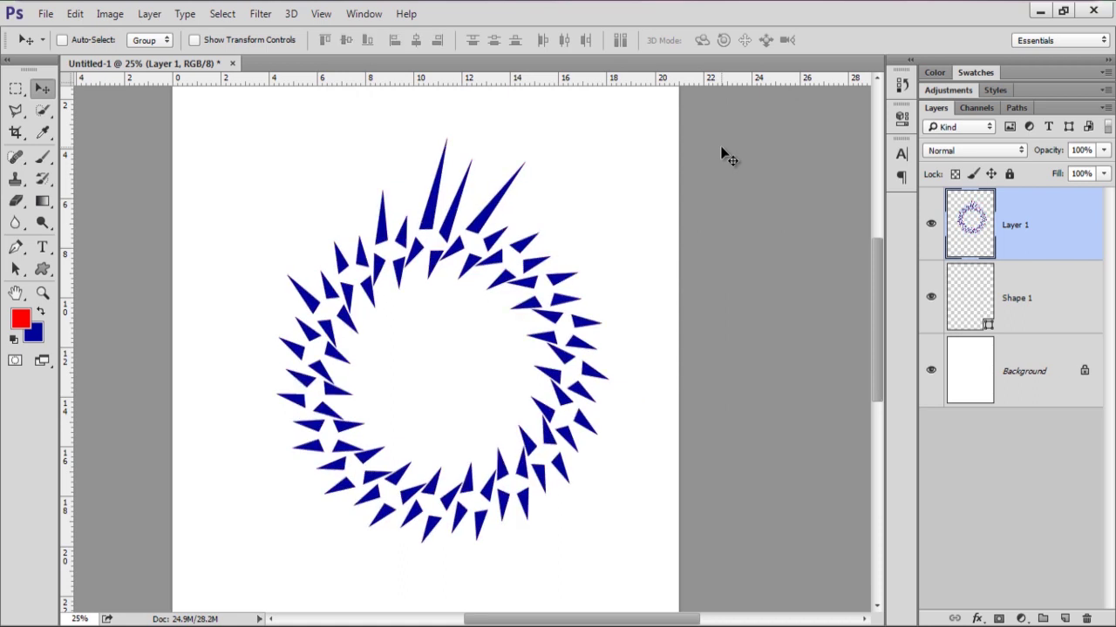
{"action": "left_click_drag", "start_coordinate": [441, 341], "coordinate": [428, 386]}
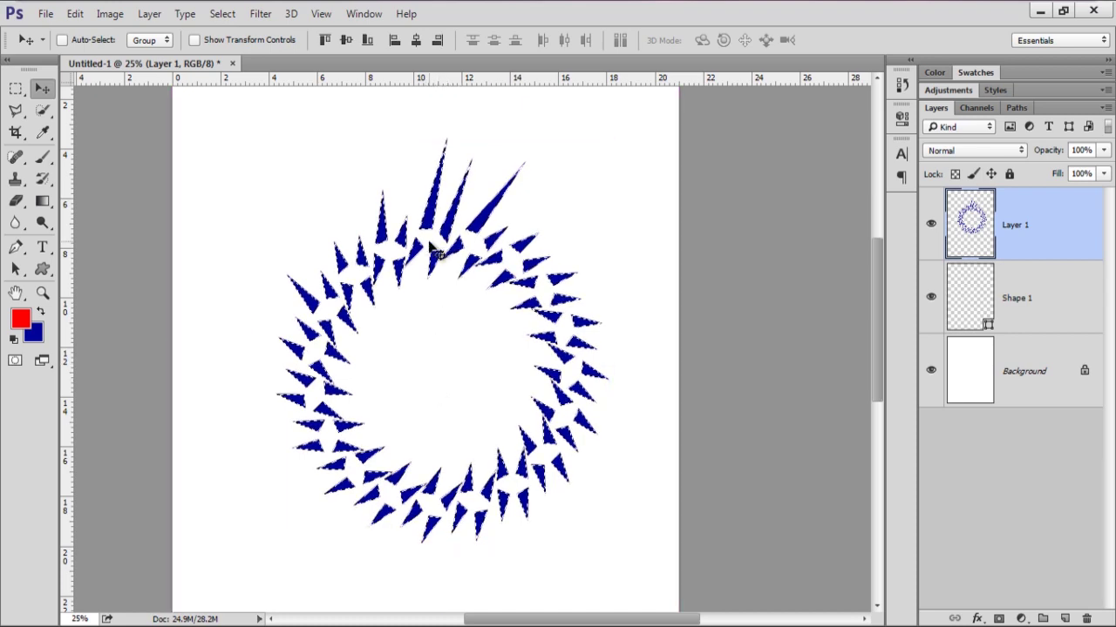
{"action": "left_click_drag", "start_coordinate": [429, 248], "coordinate": [427, 252]}
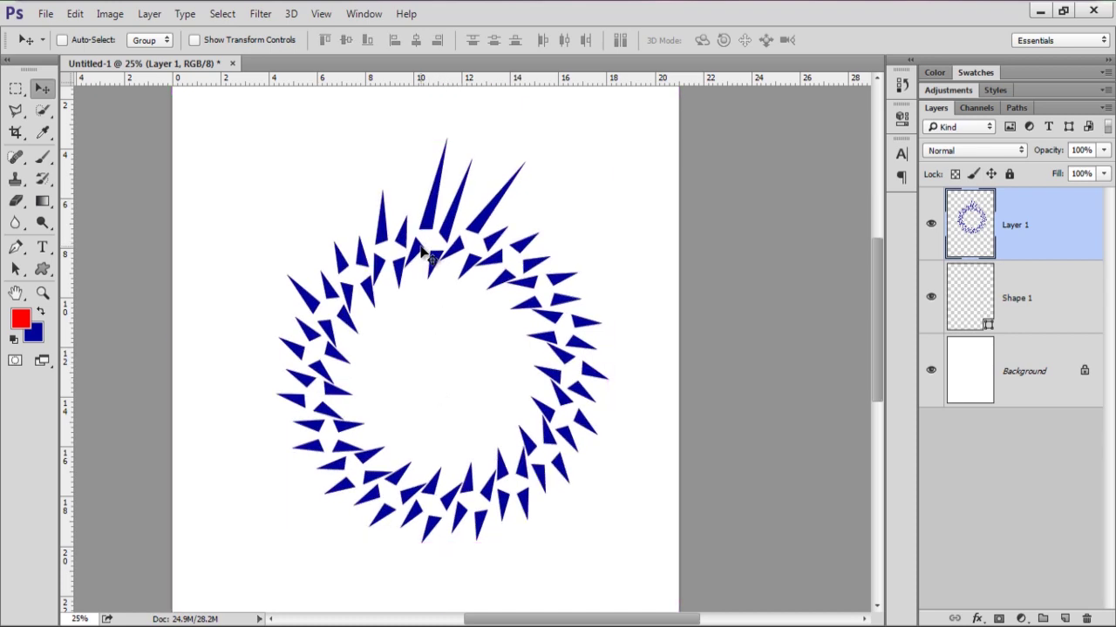
{"action": "left_click", "coordinate": [223, 14]}
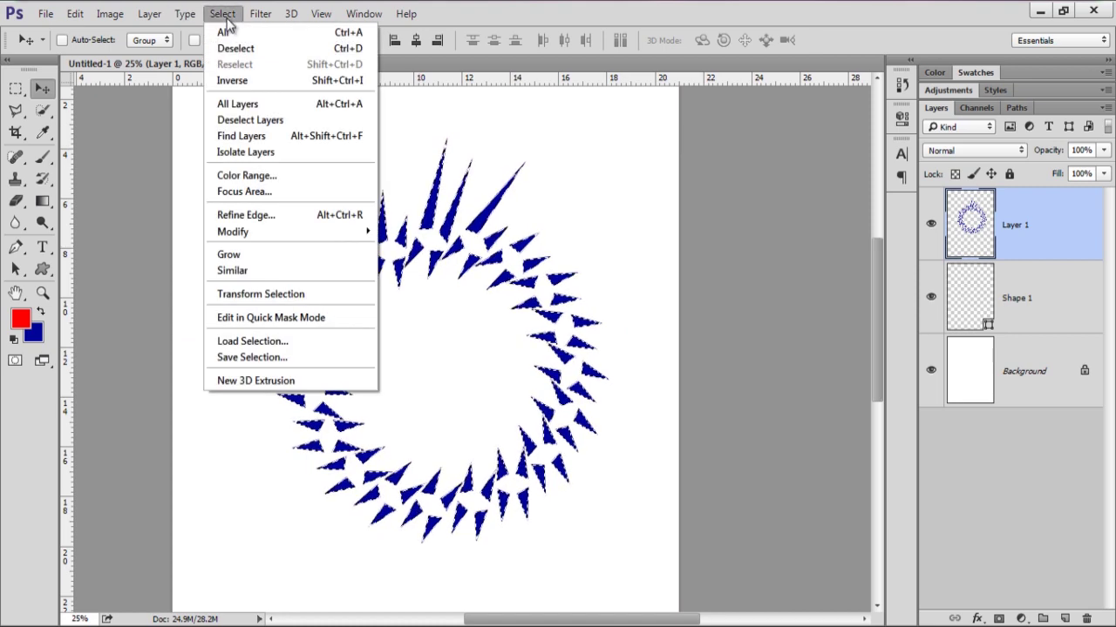
Clear the selection around the navy ring with a Rectangular Marquee click, then return to Custom Shape.
{"action": "left_click", "coordinate": [235, 120]}
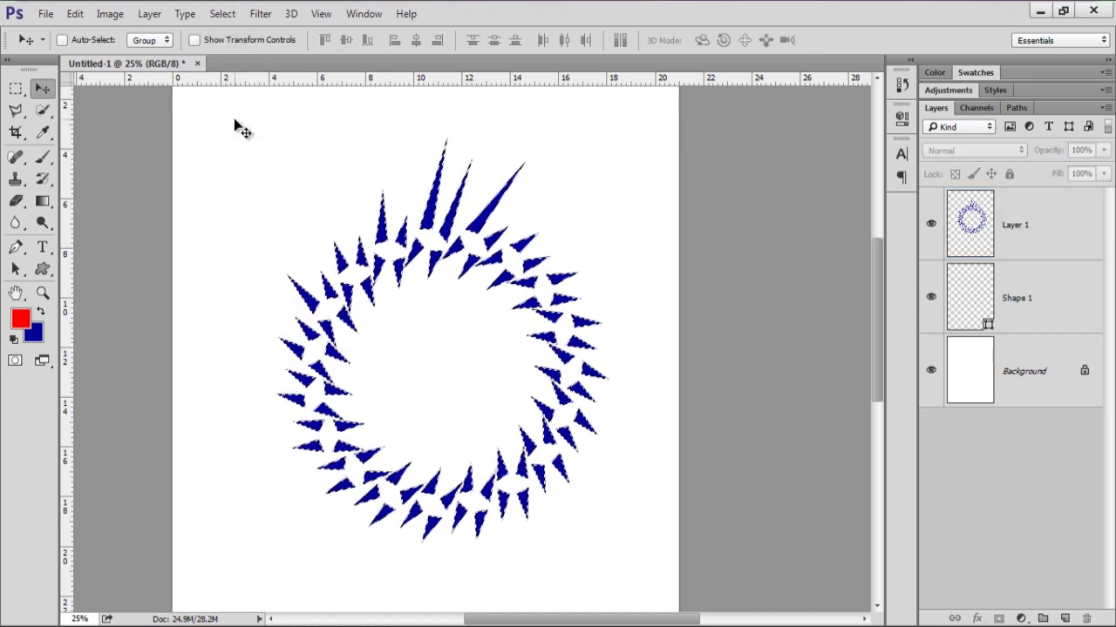
{"action": "left_click", "coordinate": [187, 15]}
{"action": "mouse_move", "coordinate": [222, 14]}
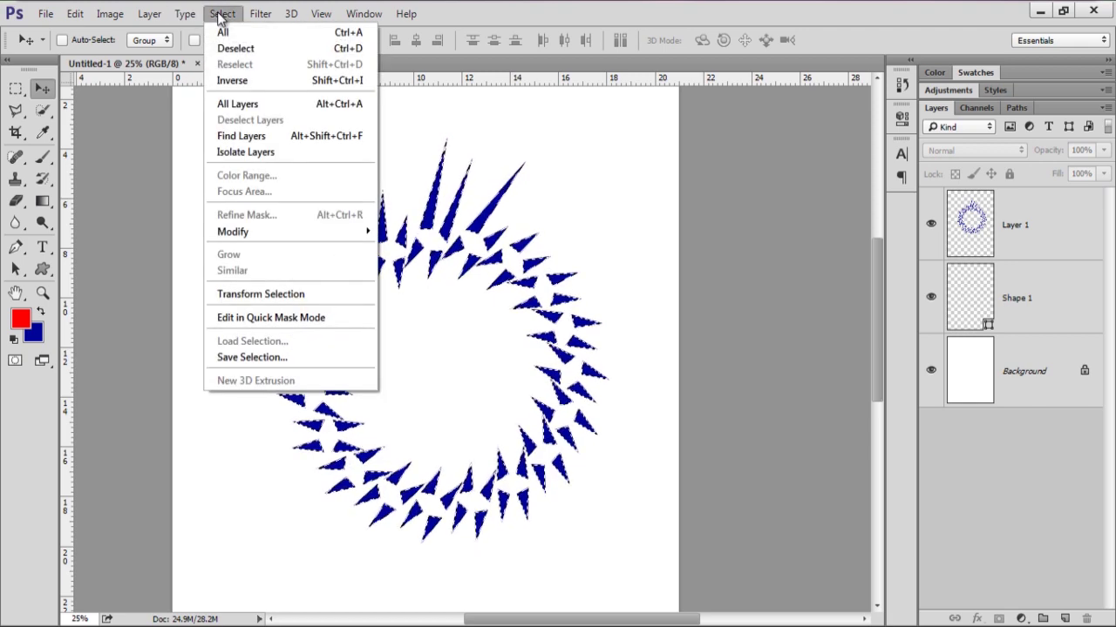
{"action": "left_click", "coordinate": [264, 48]}
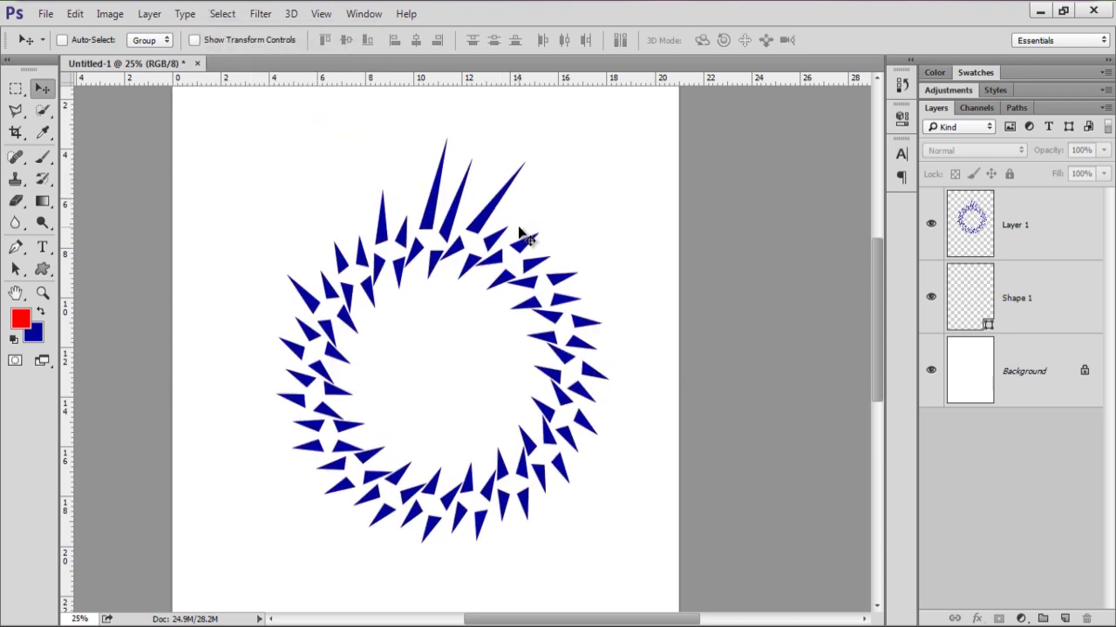
{"action": "key", "text": "ctrl+z"}
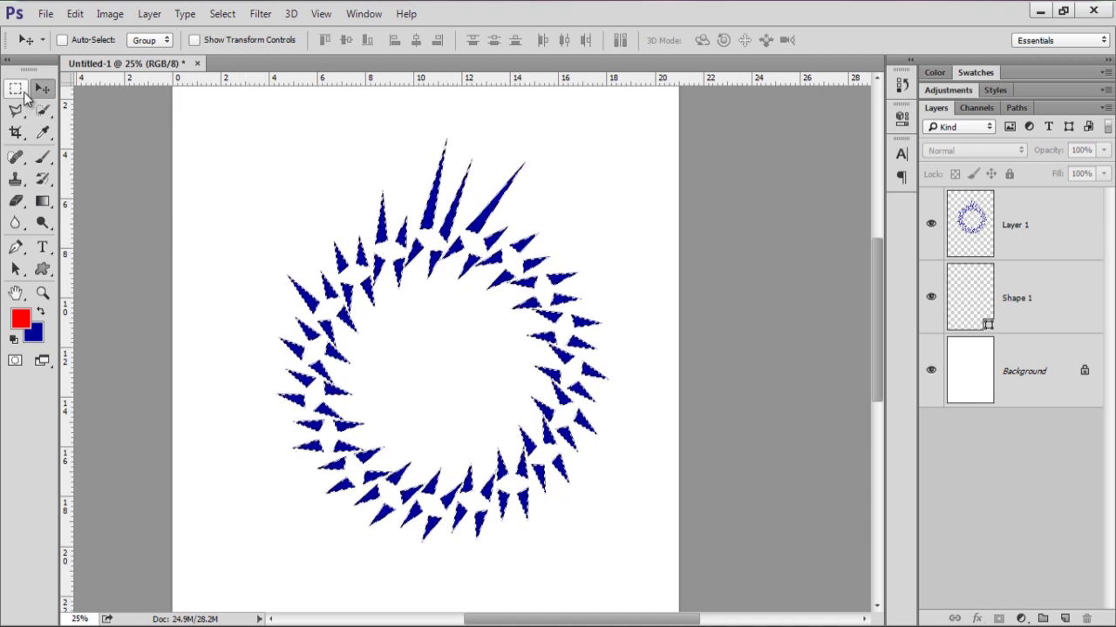
{"action": "left_click", "coordinate": [15, 92]}
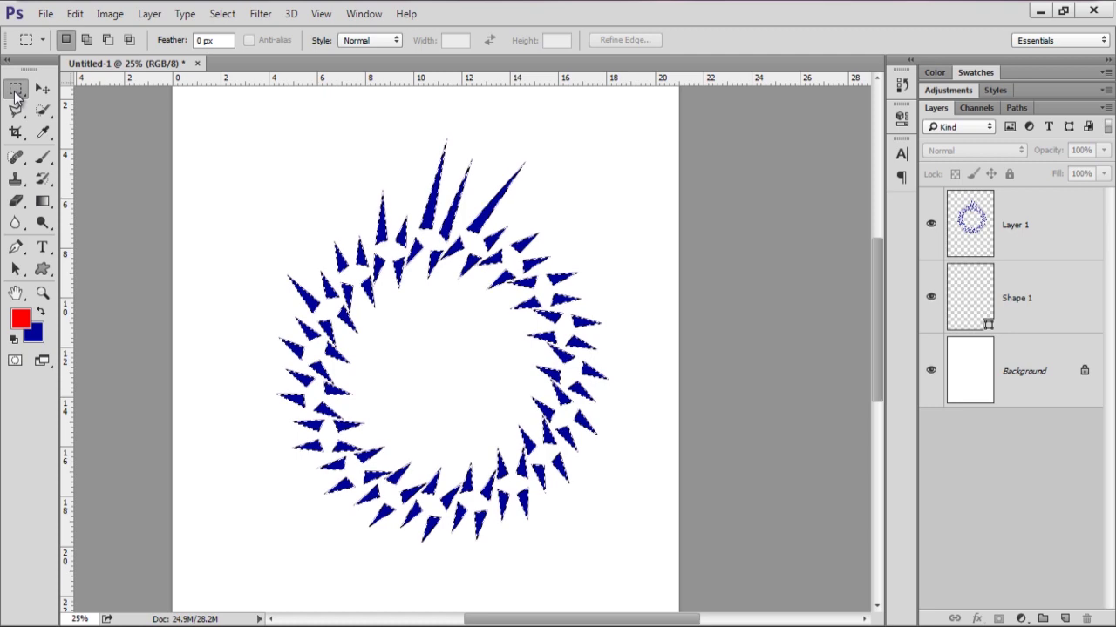
{"action": "left_click", "coordinate": [357, 128]}
{"action": "left_click", "coordinate": [43, 90]}
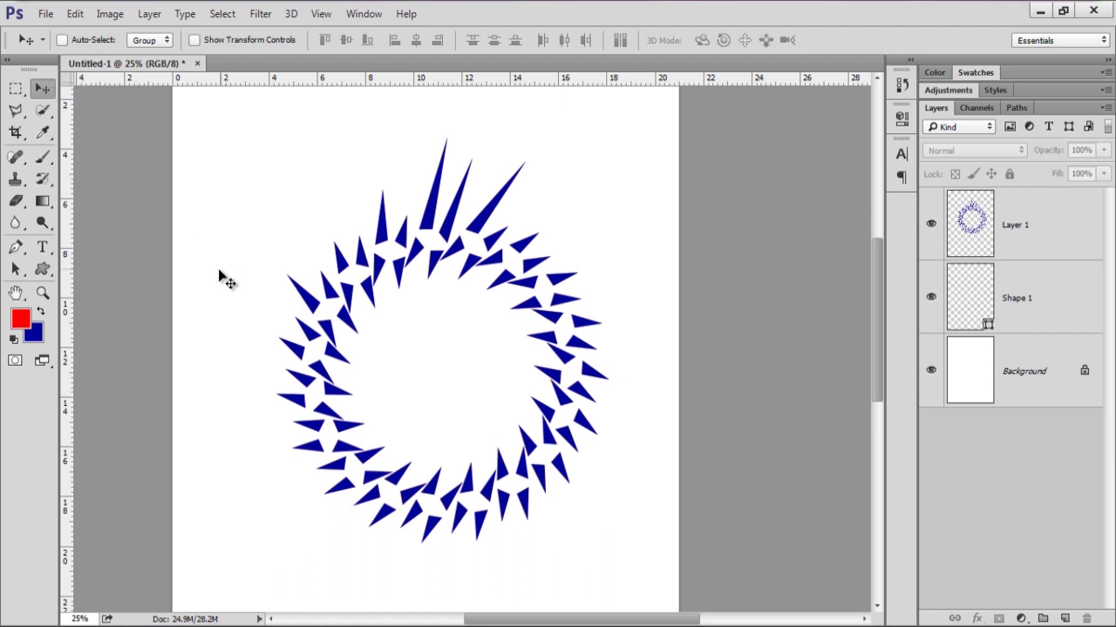
{"action": "key", "text": "u"}
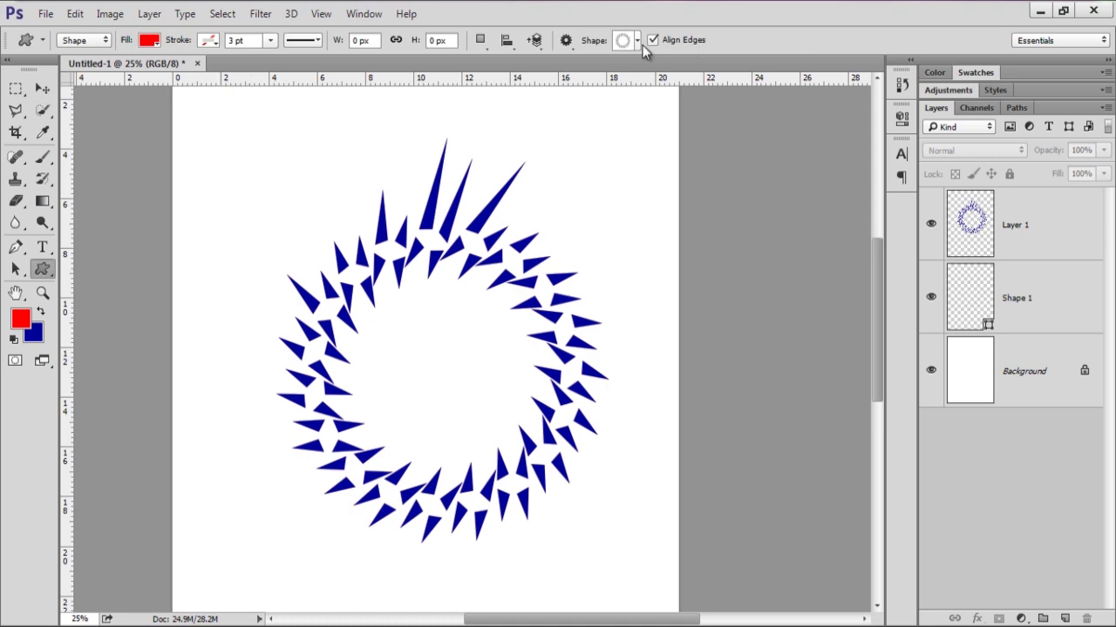
Delete the crescent arc shape from the custom shape presets via its right-click menu.
{"action": "left_click", "coordinate": [636, 43]}
{"action": "right_click", "coordinate": [518, 102]}
{"action": "left_click", "coordinate": [492, 110]}
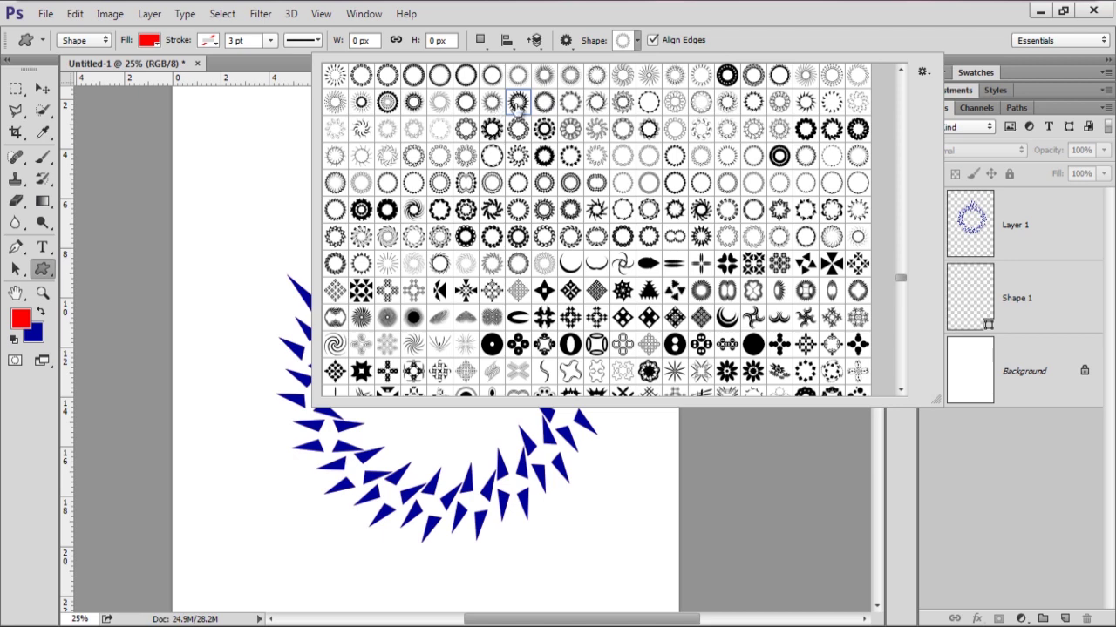
{"action": "left_click", "coordinate": [599, 272]}
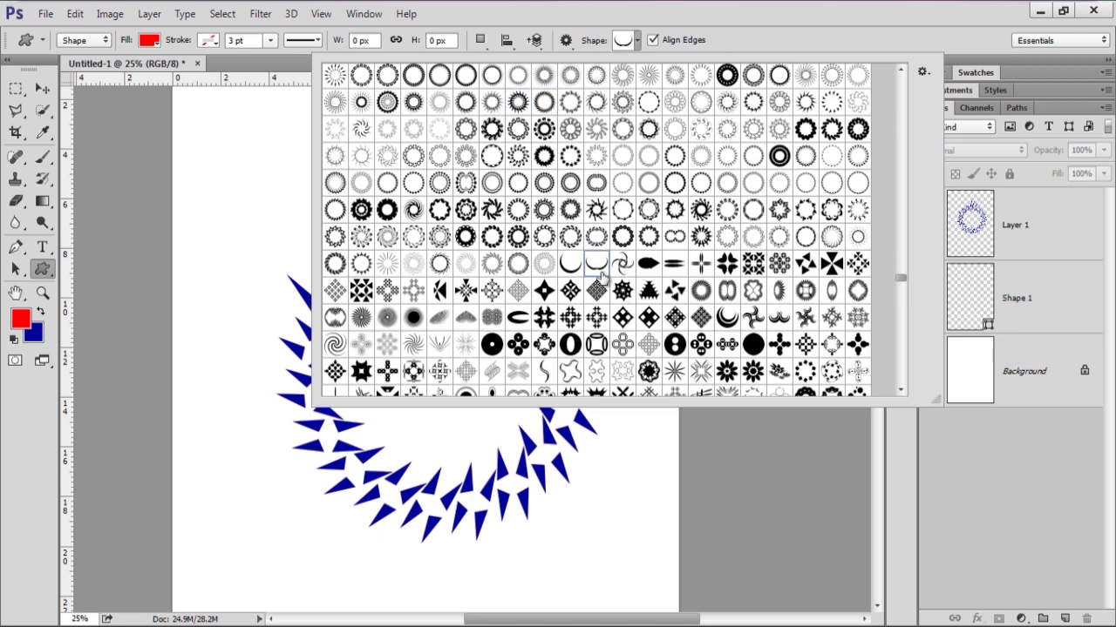
{"action": "right_click", "coordinate": [606, 274]}
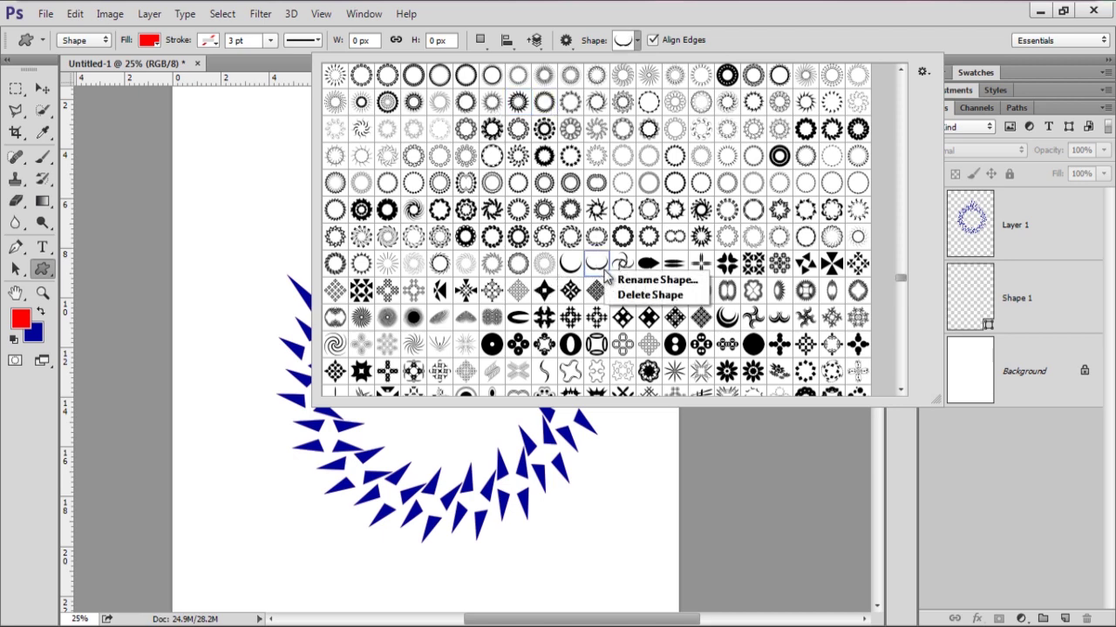
{"action": "left_click", "coordinate": [662, 296]}
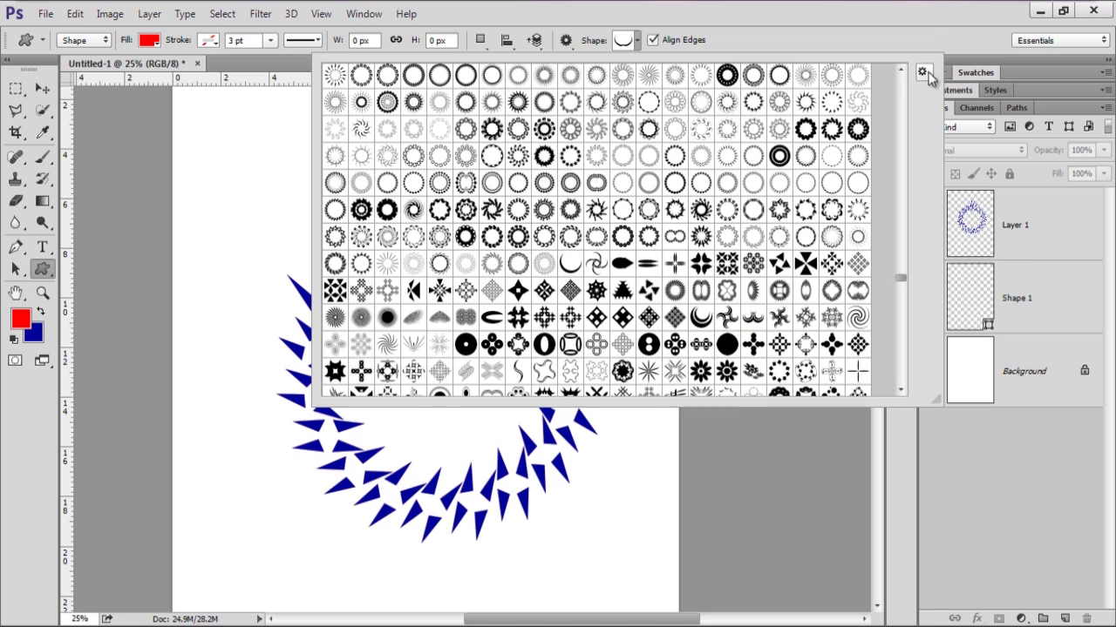
{"action": "left_click", "coordinate": [923, 73]}
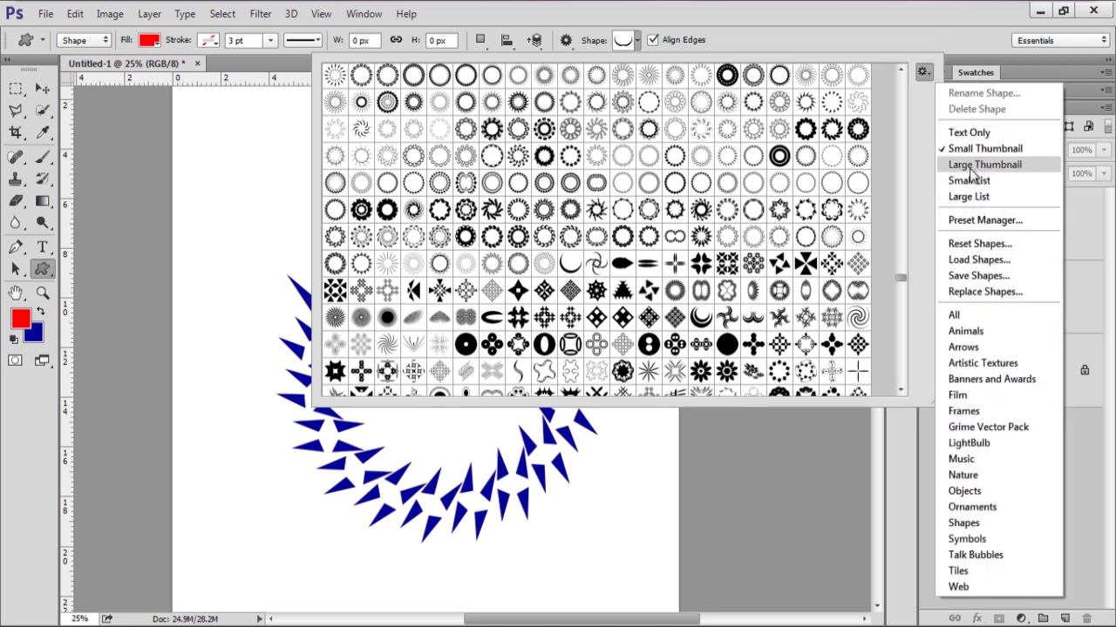
Show the custom shape presets as large thumbnails and enlarge the shape picker panel.
{"action": "left_click", "coordinate": [976, 164]}
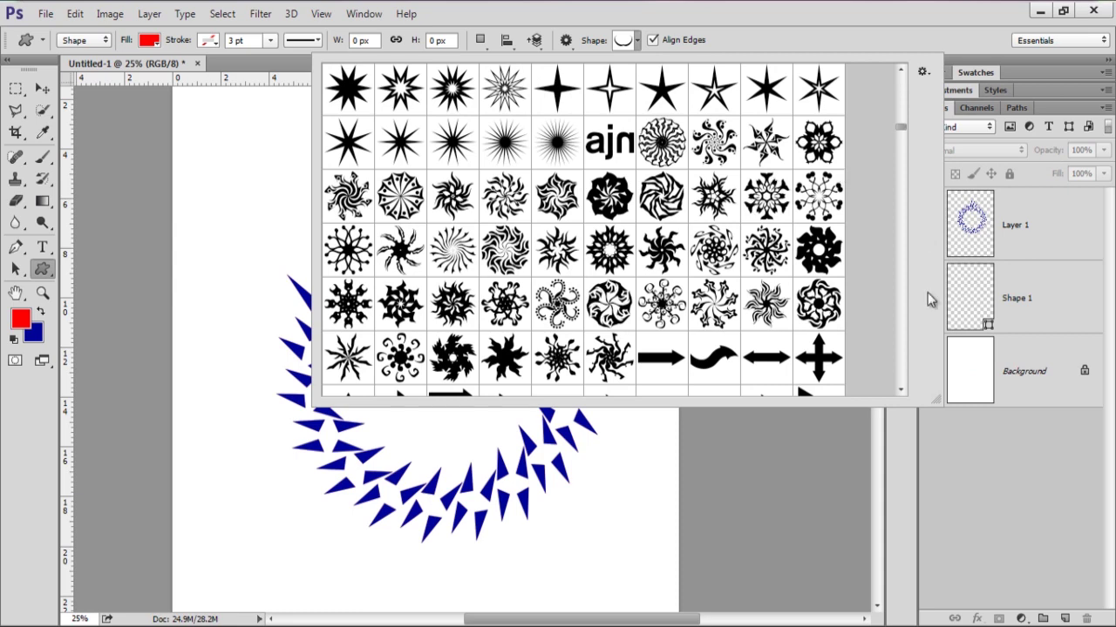
{"action": "left_click_drag", "start_coordinate": [933, 399], "coordinate": [963, 507]}
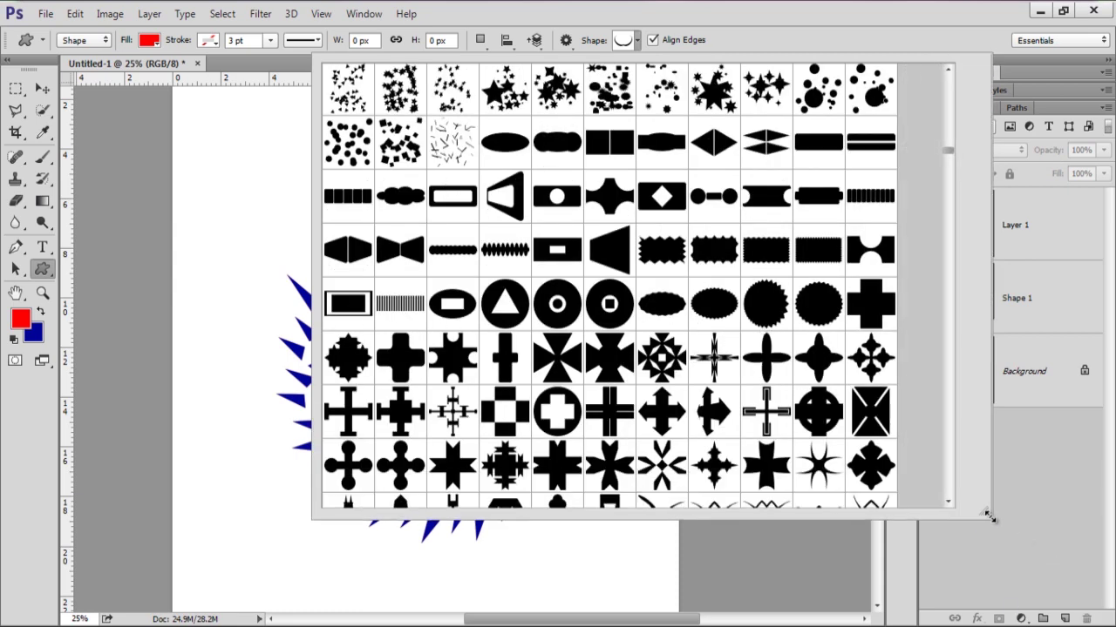
{"action": "left_click_drag", "start_coordinate": [970, 513], "coordinate": [1007, 517]}
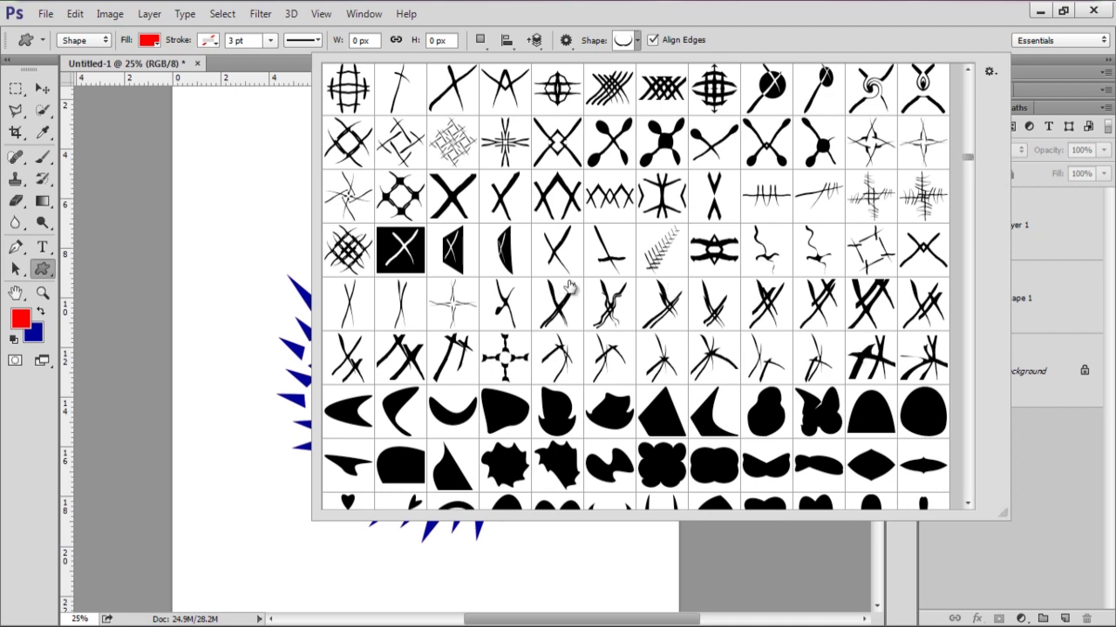
{"action": "left_click_drag", "start_coordinate": [967, 157], "coordinate": [973, 70]}
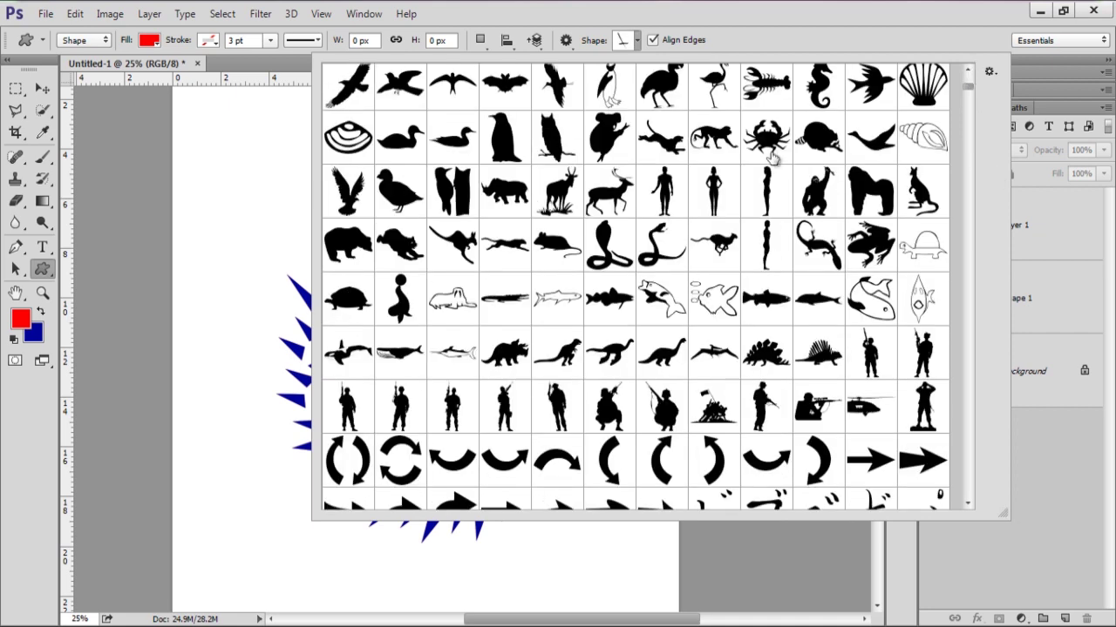
Scroll through the loaded shapes and select the four-pointed X-shaped custom shape.
{"action": "scroll", "coordinate": [518, 299], "scroll_direction": "up", "scroll_amount": 2}
{"action": "scroll", "coordinate": [519, 299], "scroll_direction": "up", "scroll_amount": 1}
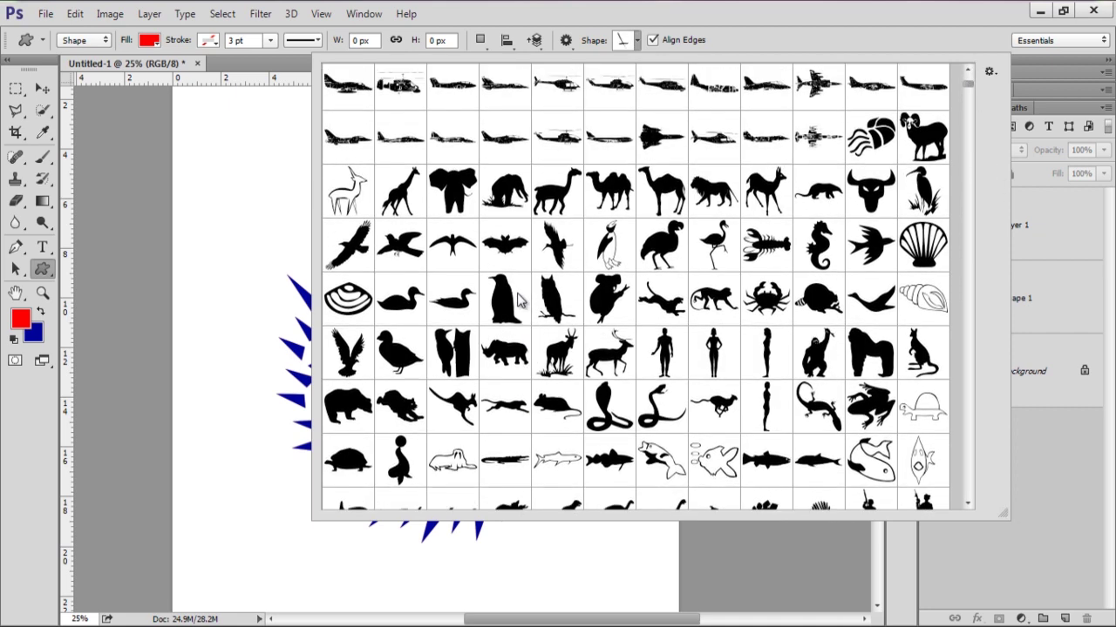
{"action": "scroll", "coordinate": [518, 299], "scroll_direction": "down", "scroll_amount": 2}
{"action": "left_click_drag", "start_coordinate": [975, 83], "coordinate": [961, 274]}
{"action": "left_click", "coordinate": [722, 298]}
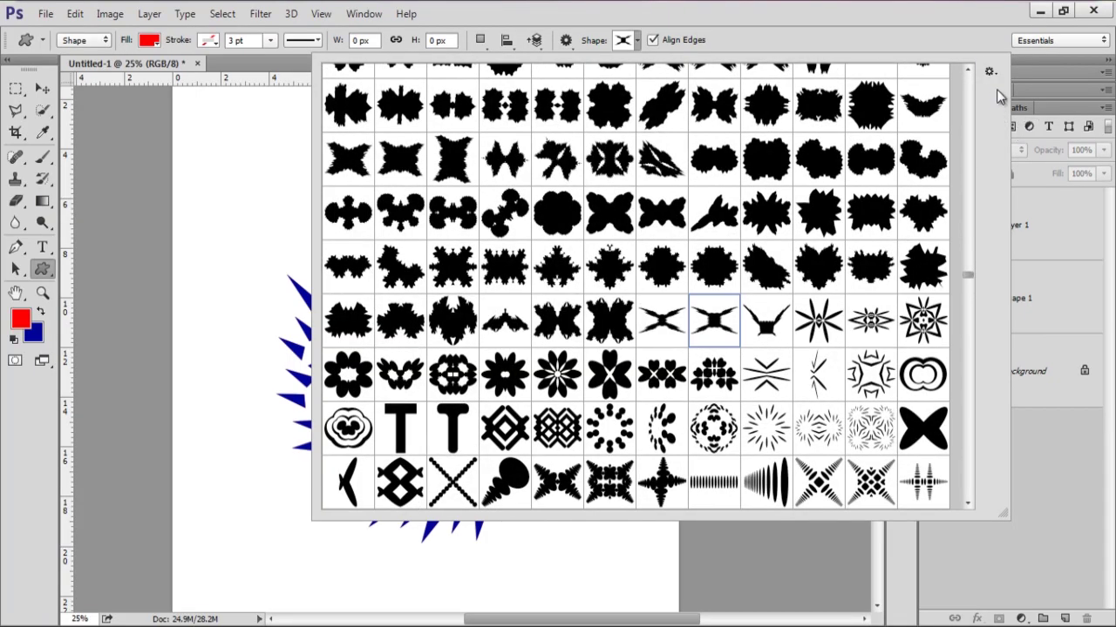
{"action": "left_click", "coordinate": [990, 72]}
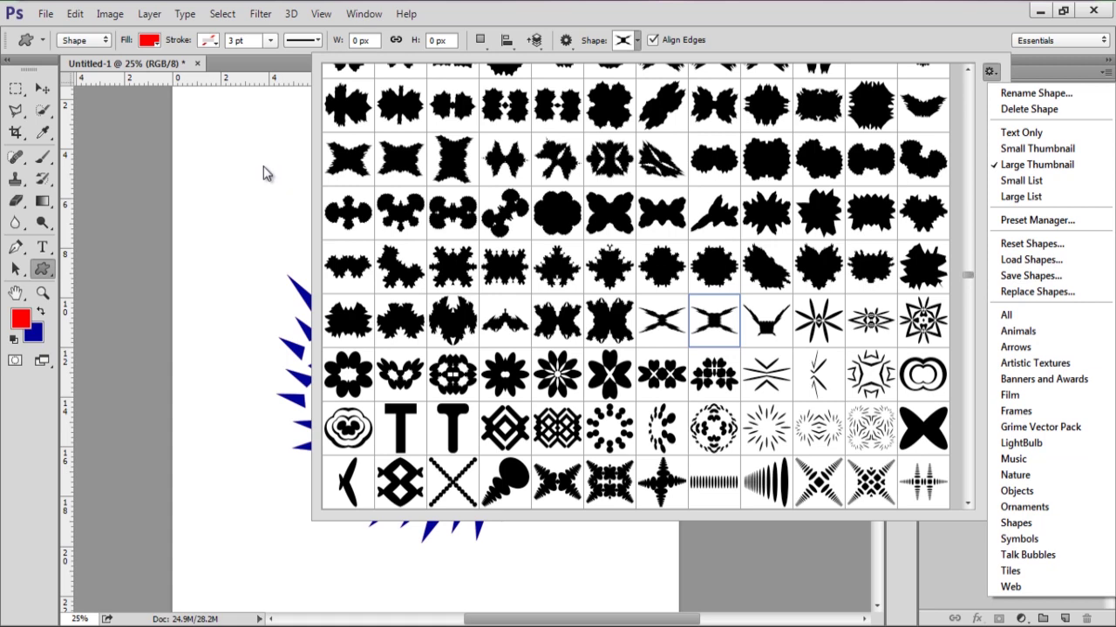
Replace the custom shapes with the Animals library, saving the current shape set first.
{"action": "left_click", "coordinate": [1016, 332]}
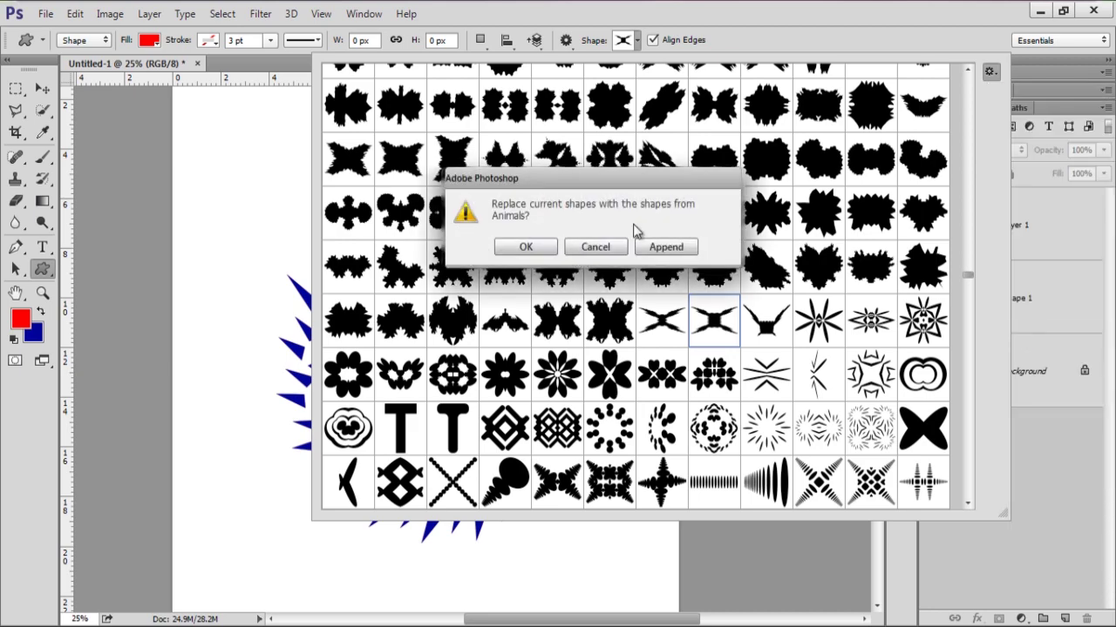
{"action": "left_click", "coordinate": [526, 248]}
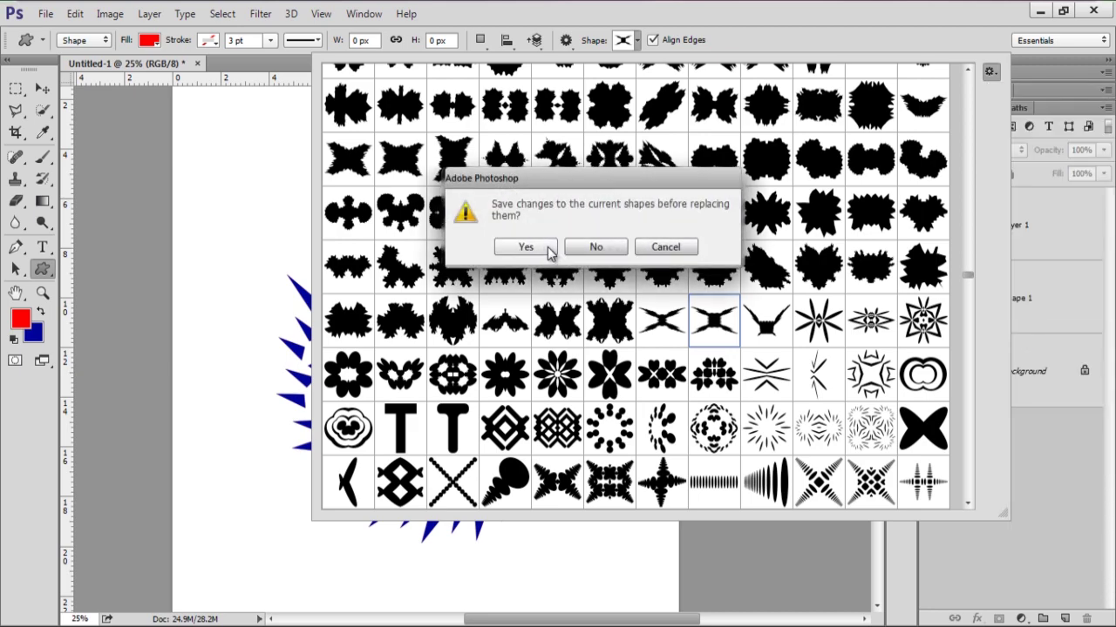
{"action": "left_click", "coordinate": [527, 248]}
{"action": "left_click", "coordinate": [994, 540]}
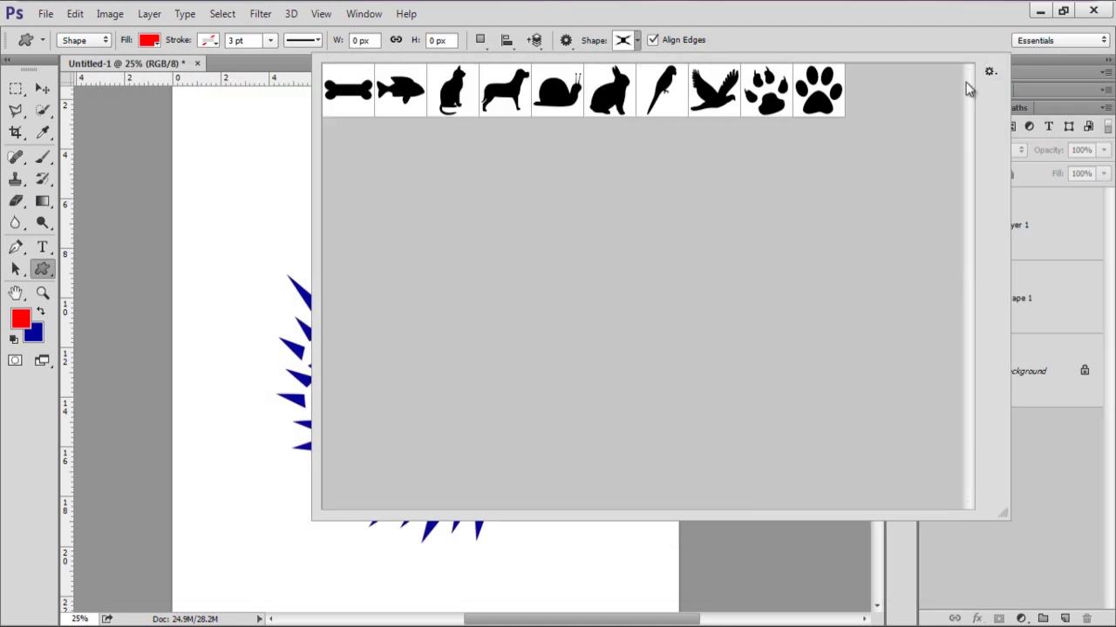
Replace the shapes with the Film library, then close the shape picker.
{"action": "left_click", "coordinate": [990, 72]}
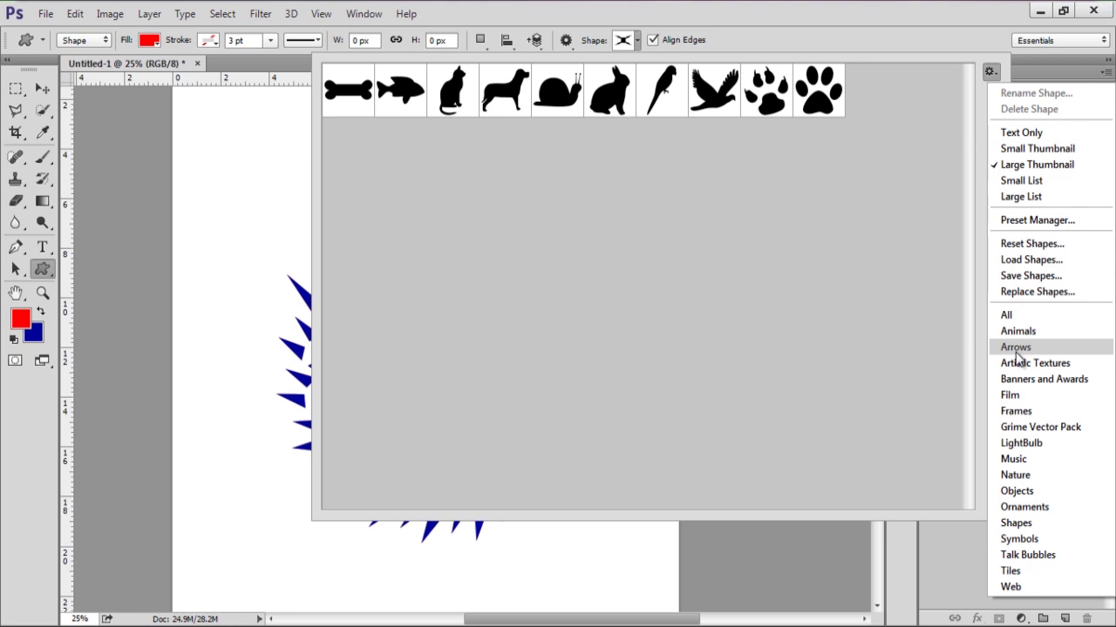
{"action": "left_click", "coordinate": [1016, 395]}
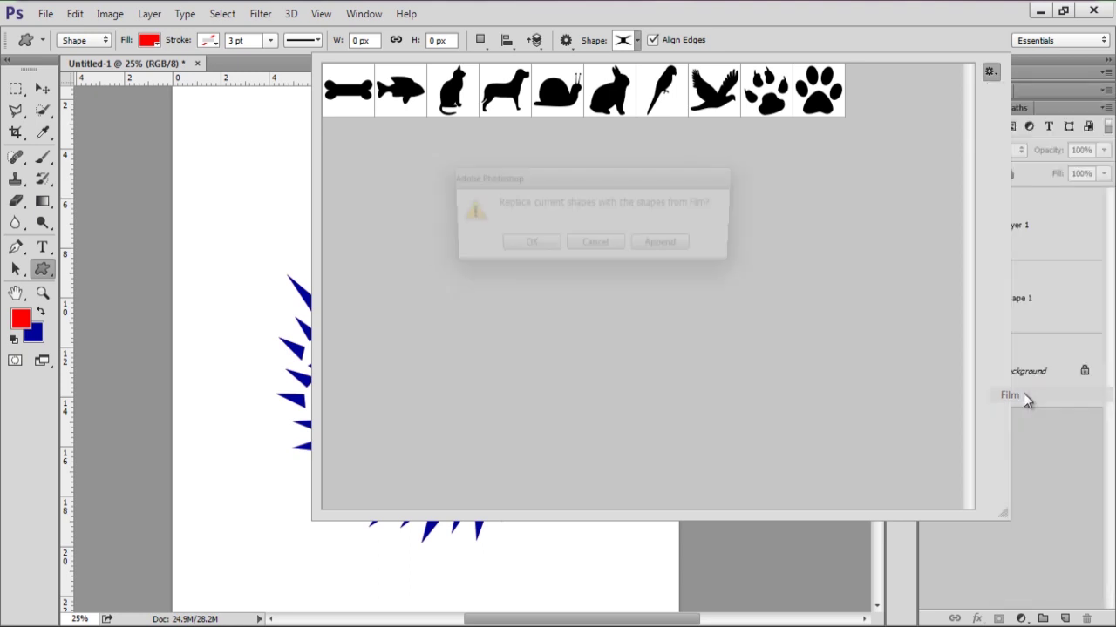
{"action": "left_click", "coordinate": [538, 248]}
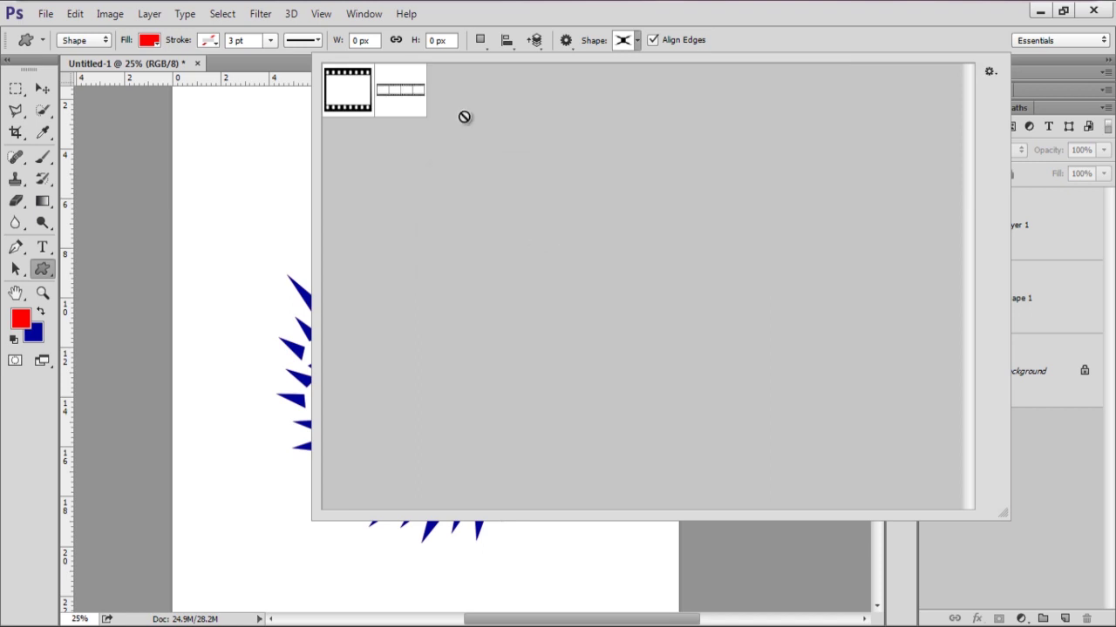
{"action": "left_click", "coordinate": [993, 72]}
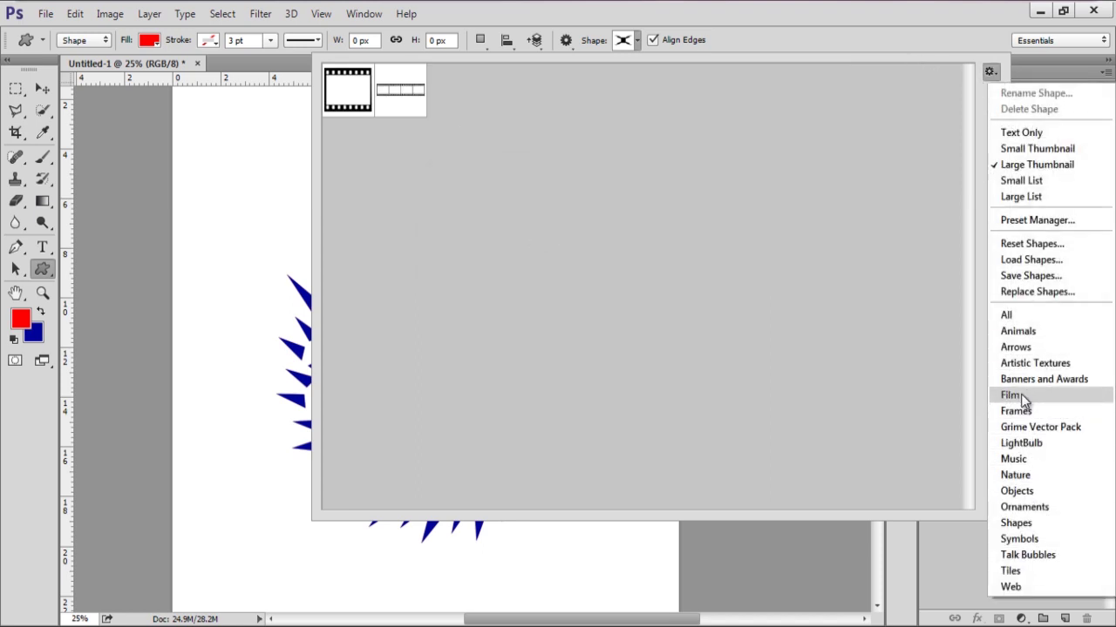
{"action": "left_click", "coordinate": [230, 206]}
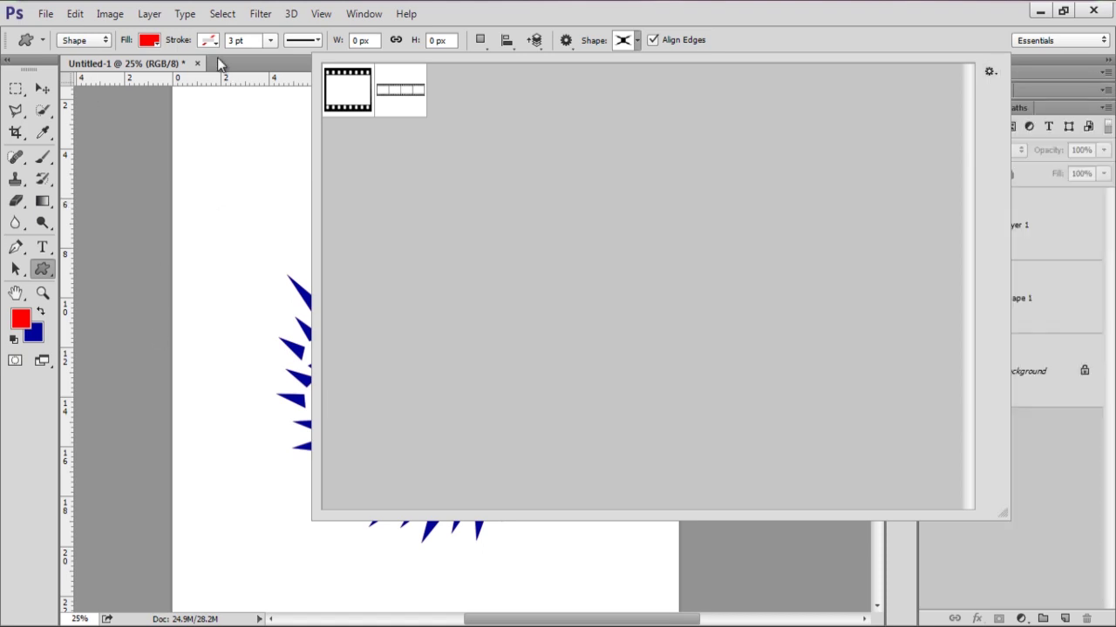
{"action": "left_click", "coordinate": [633, 39]}
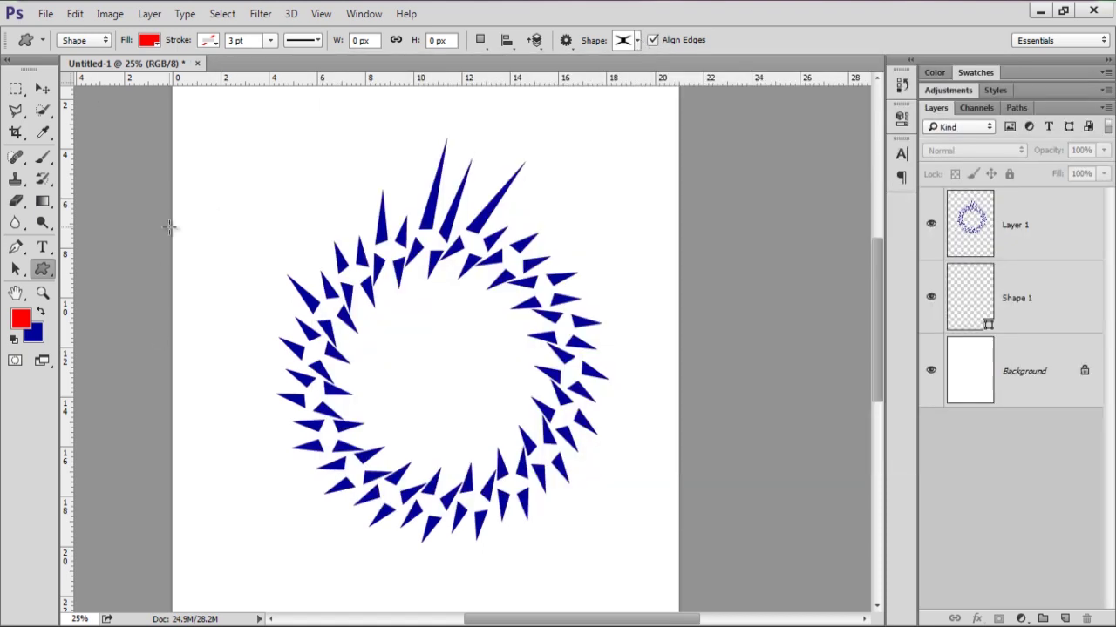
Switch back to the Move tool, leaving the navy spiky ring unchanged.
{"action": "left_click", "coordinate": [45, 91]}
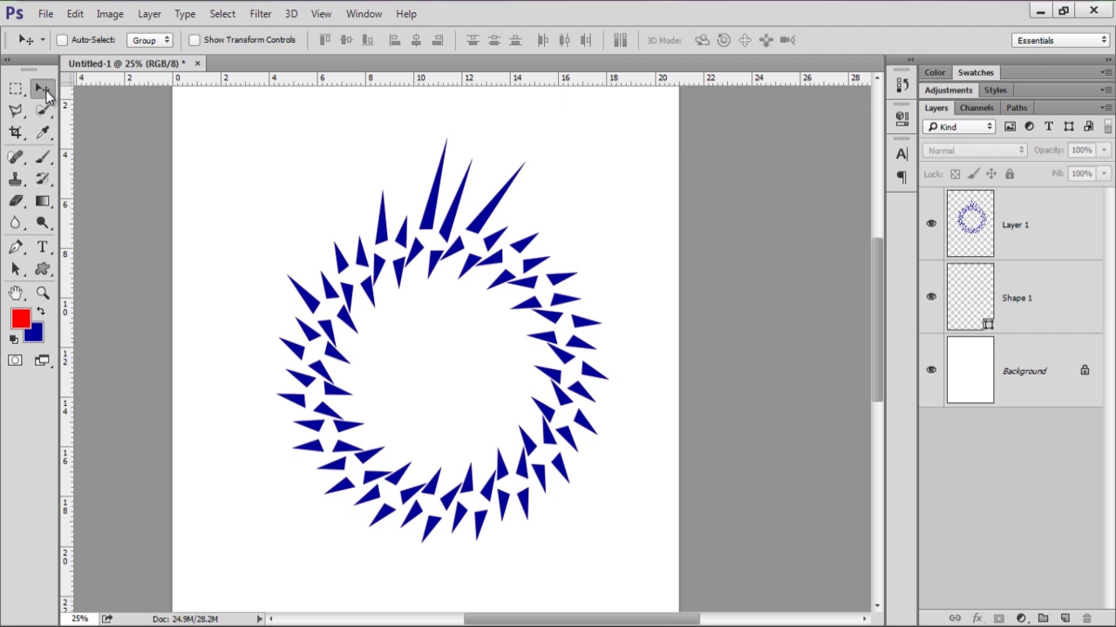